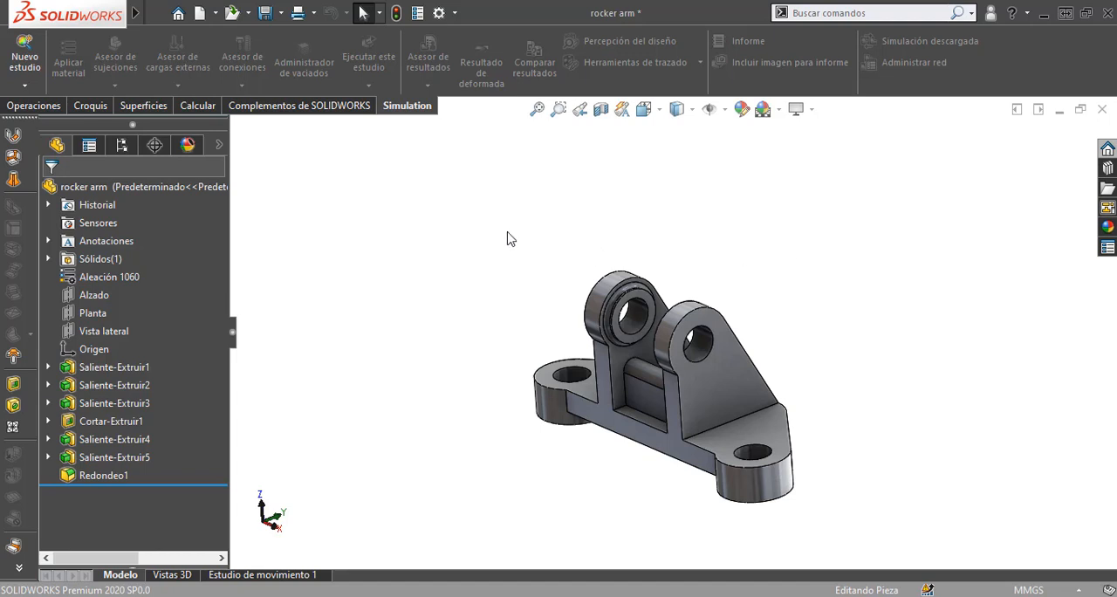
Step: Enable the SOLIDWORKS Simulation add-in and display its simulation commands
click(270, 112)
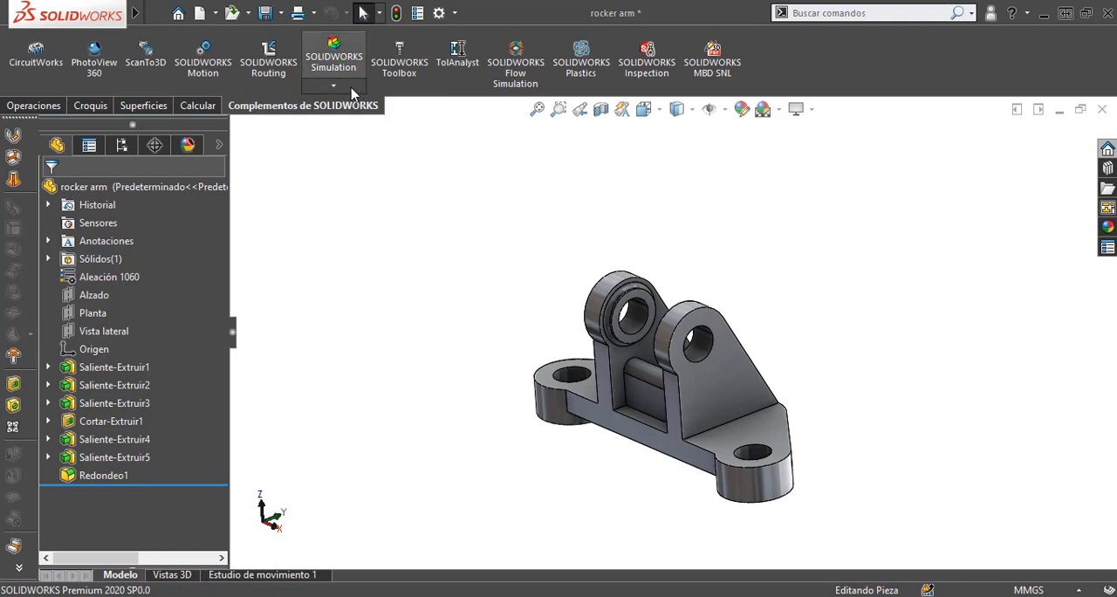
click(353, 91)
click(352, 155)
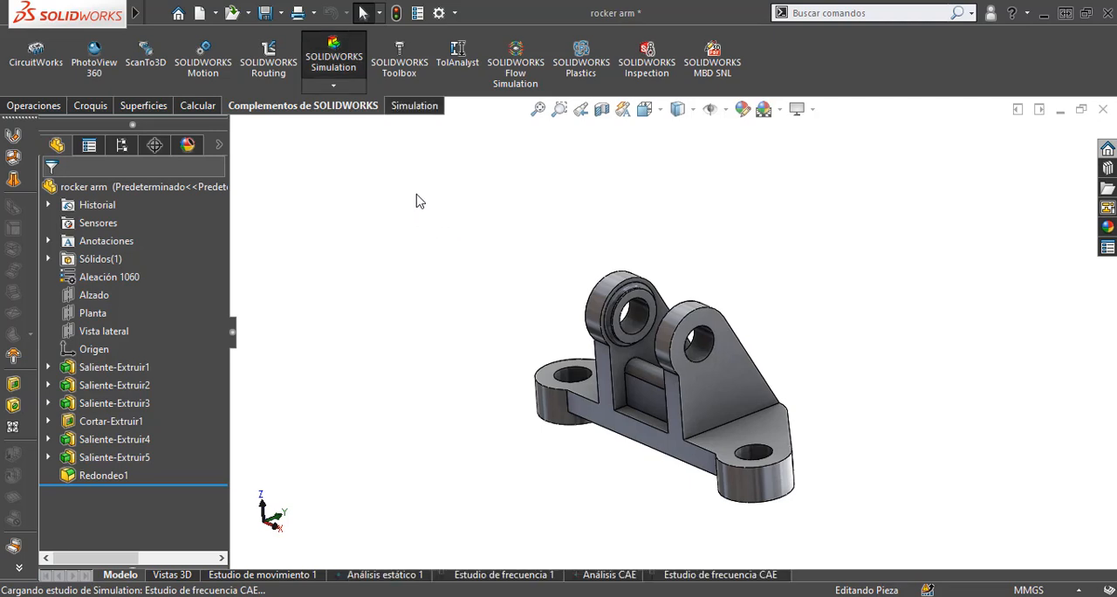
click(425, 108)
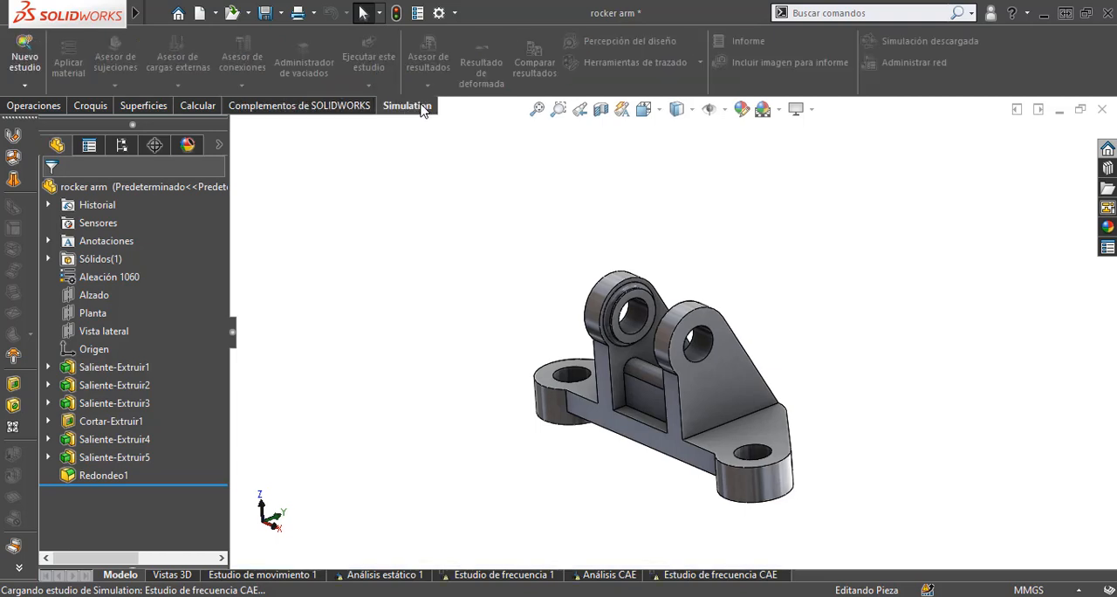
click(36, 66)
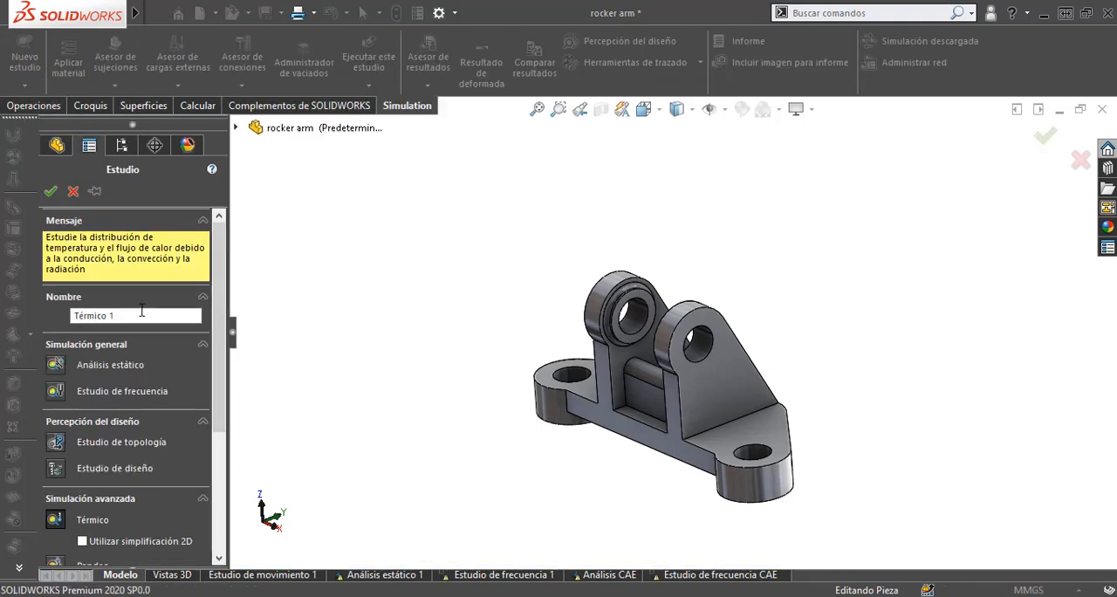
click(57, 366)
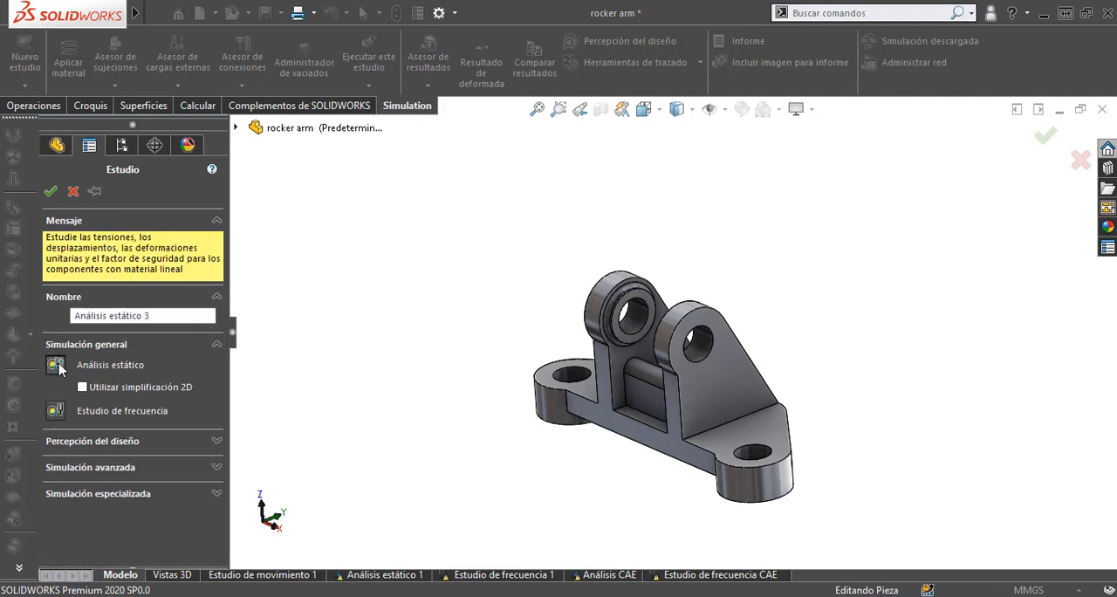
click(162, 318)
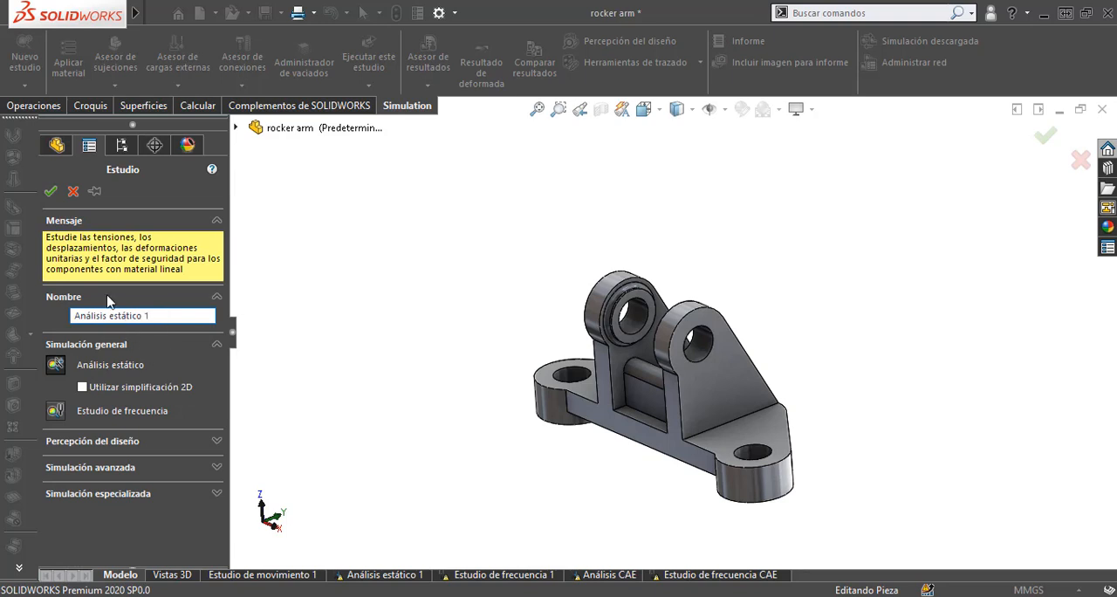
click(50, 191)
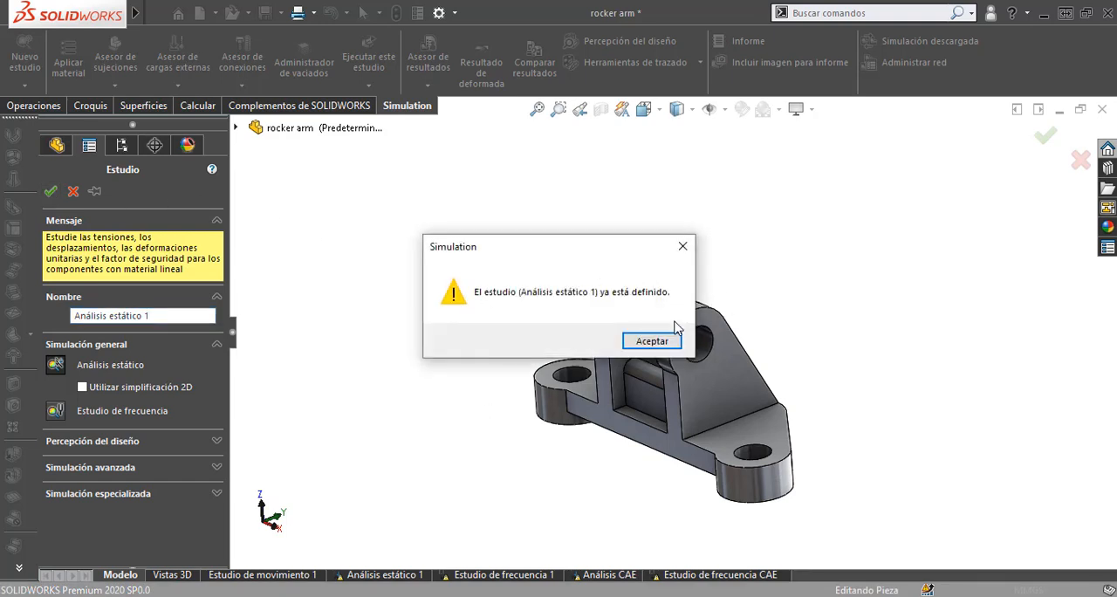
click(684, 250)
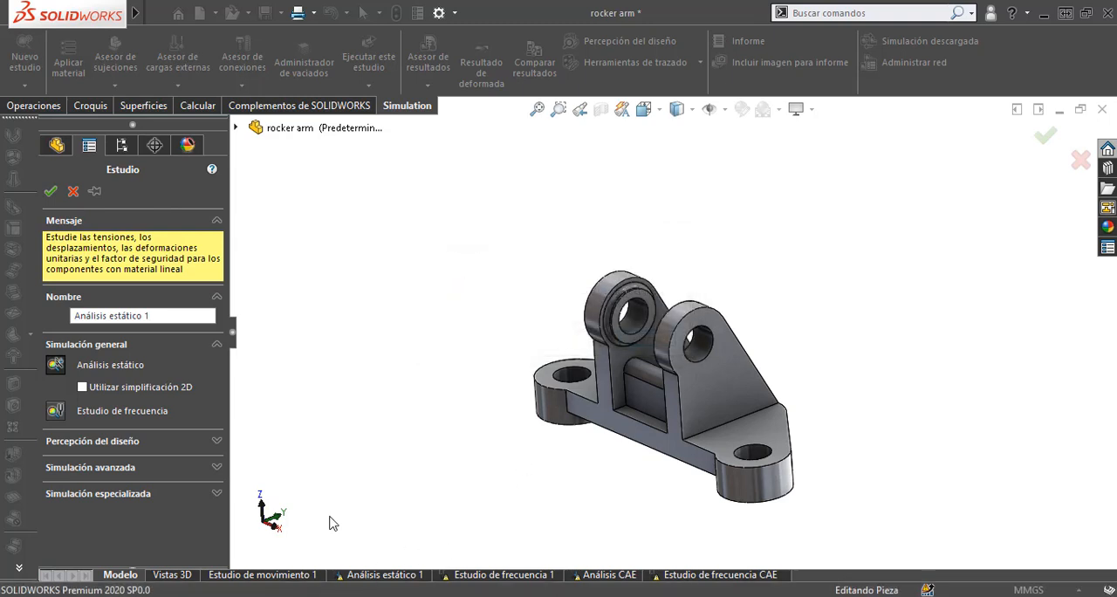
click(73, 191)
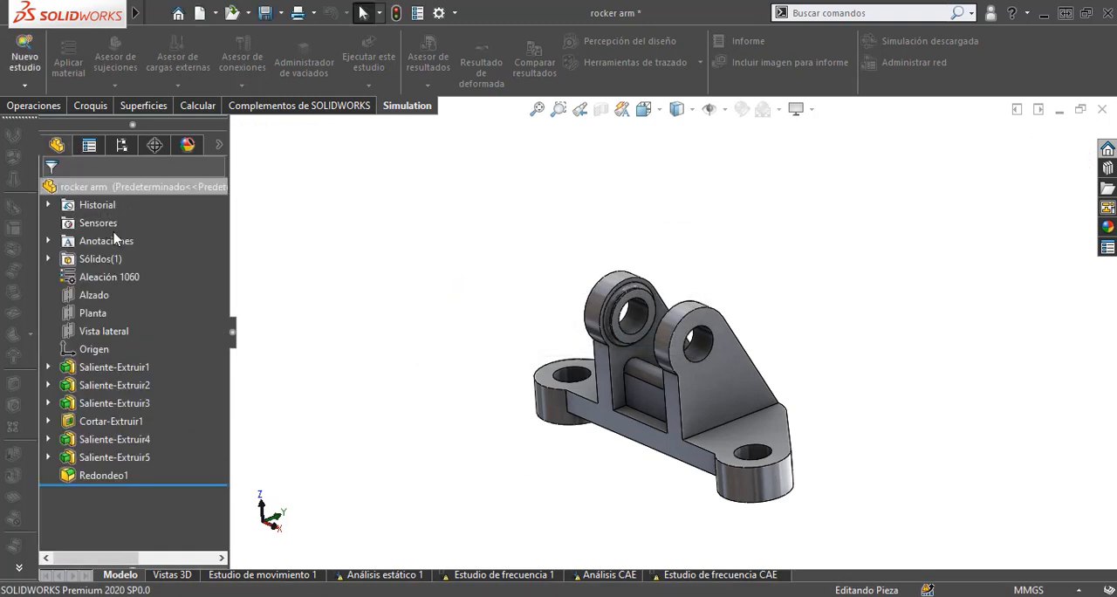
Step: Delete all existing Simulation studies from the rocker arm part
right_click(674, 583)
click(715, 504)
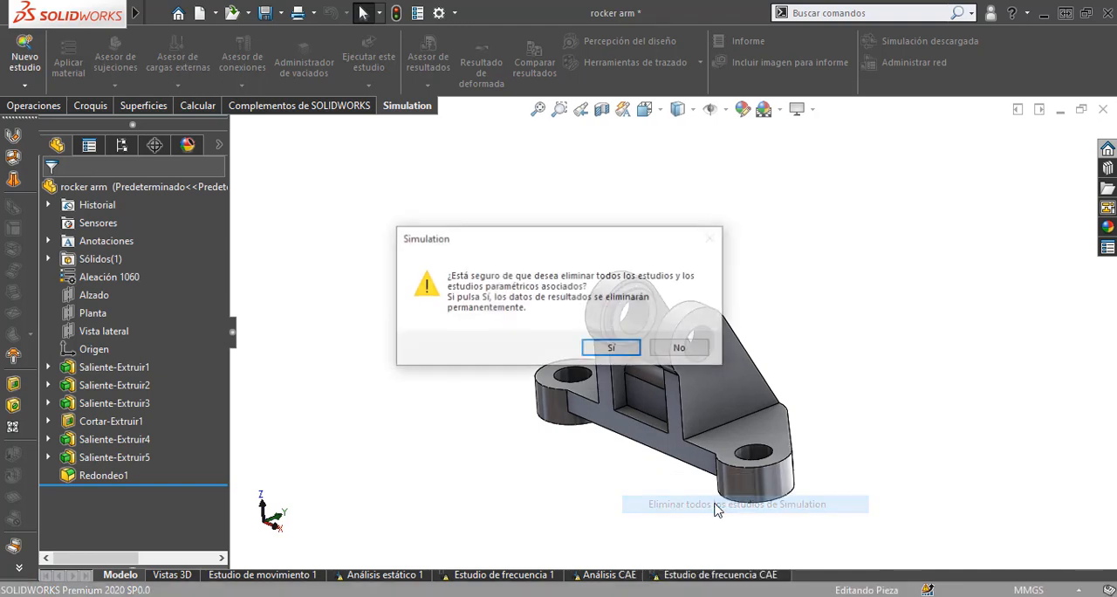
click(602, 350)
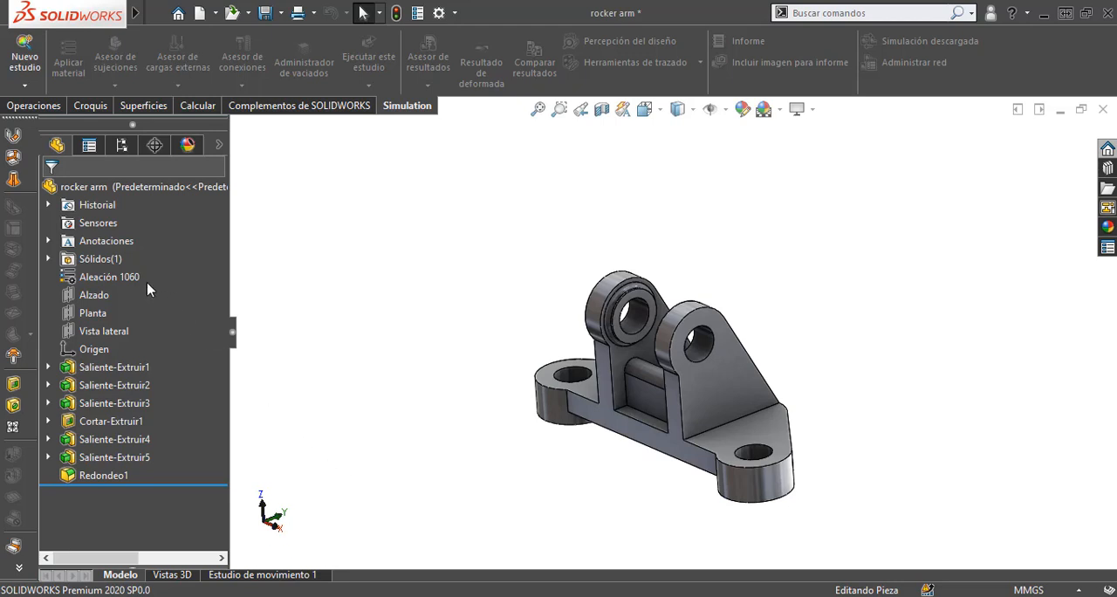
Step: Create a static study named Análisis estático 1 and review the properties of the part's assigned Aleación 1060 material
click(24, 58)
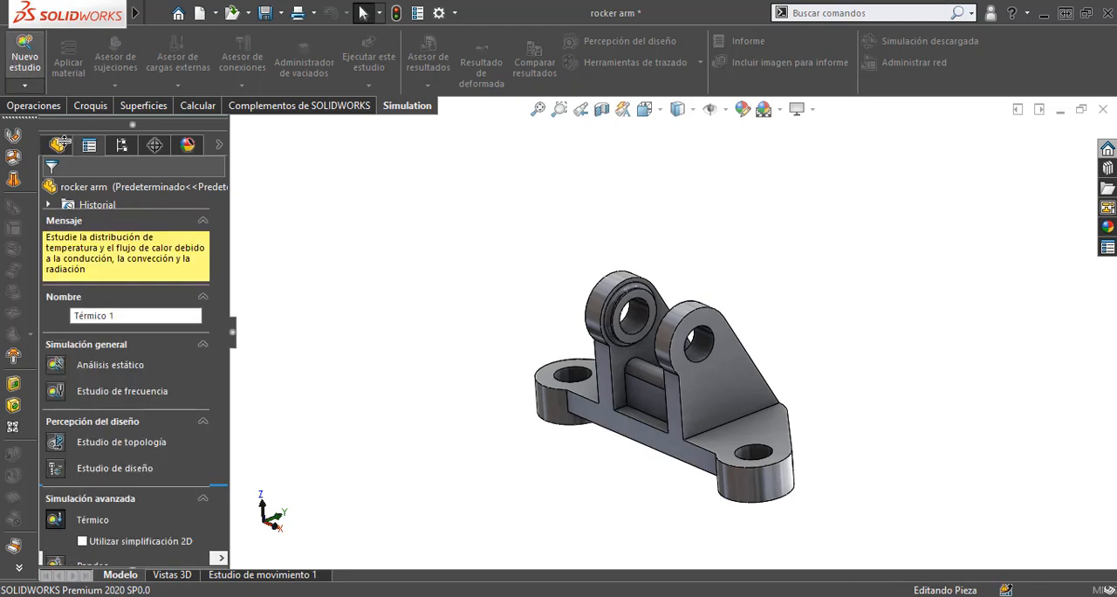
click(73, 365)
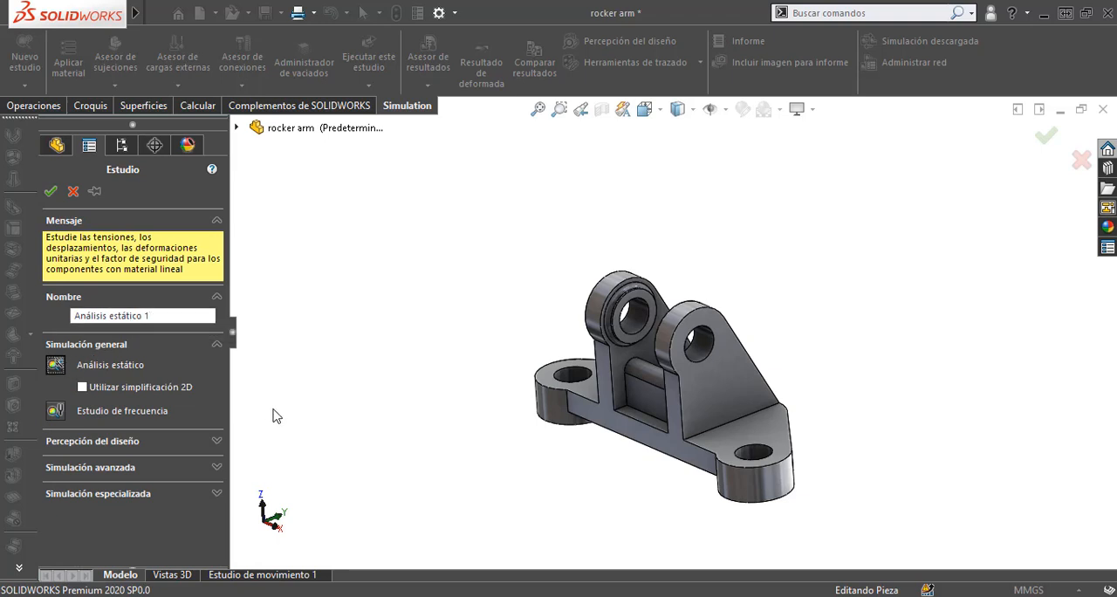
click(165, 315)
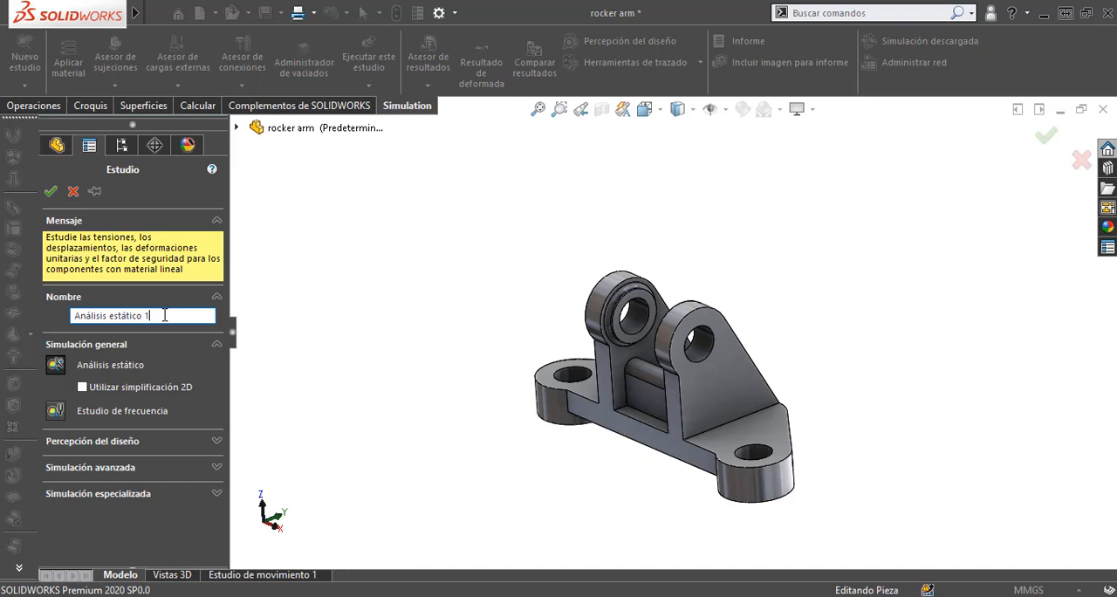
click(51, 191)
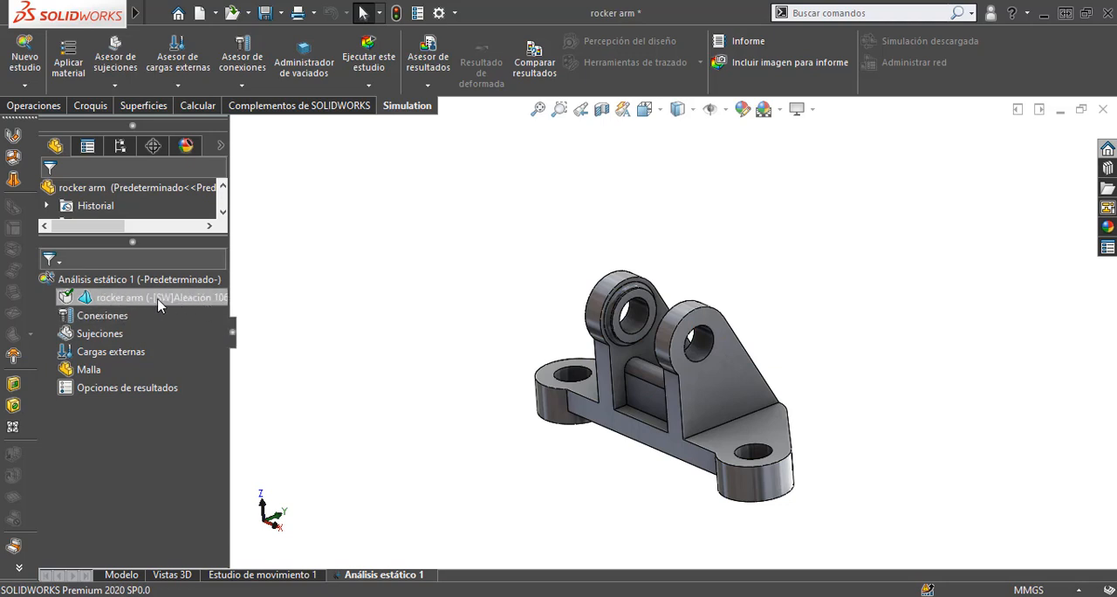
click(71, 66)
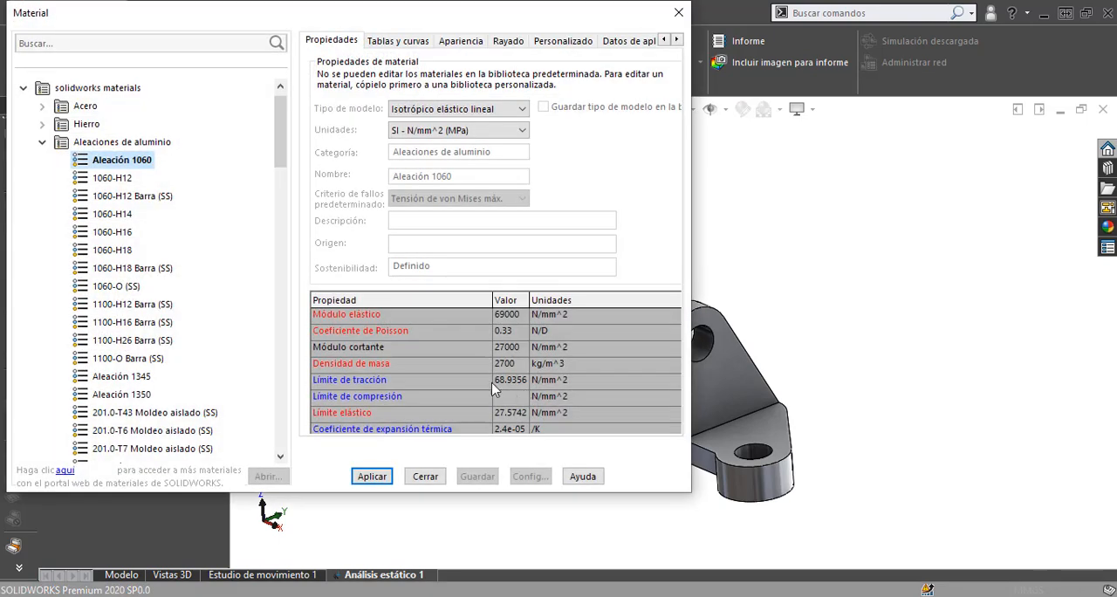
click(422, 477)
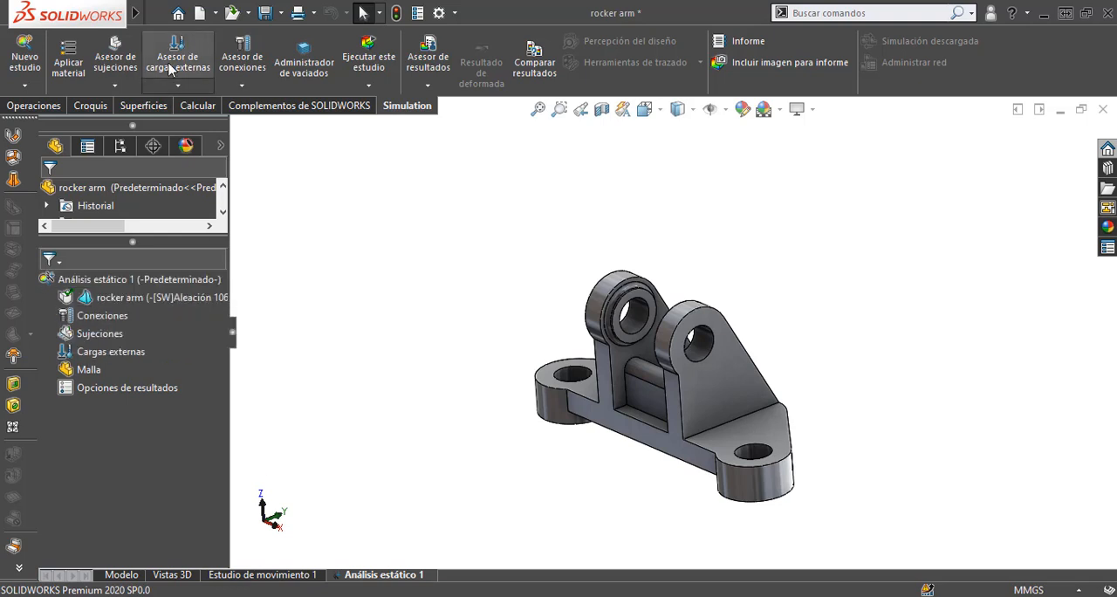
Step: Apply a fixed geometry restraint to the inner cylindrical faces of the two base mounting holes
click(116, 86)
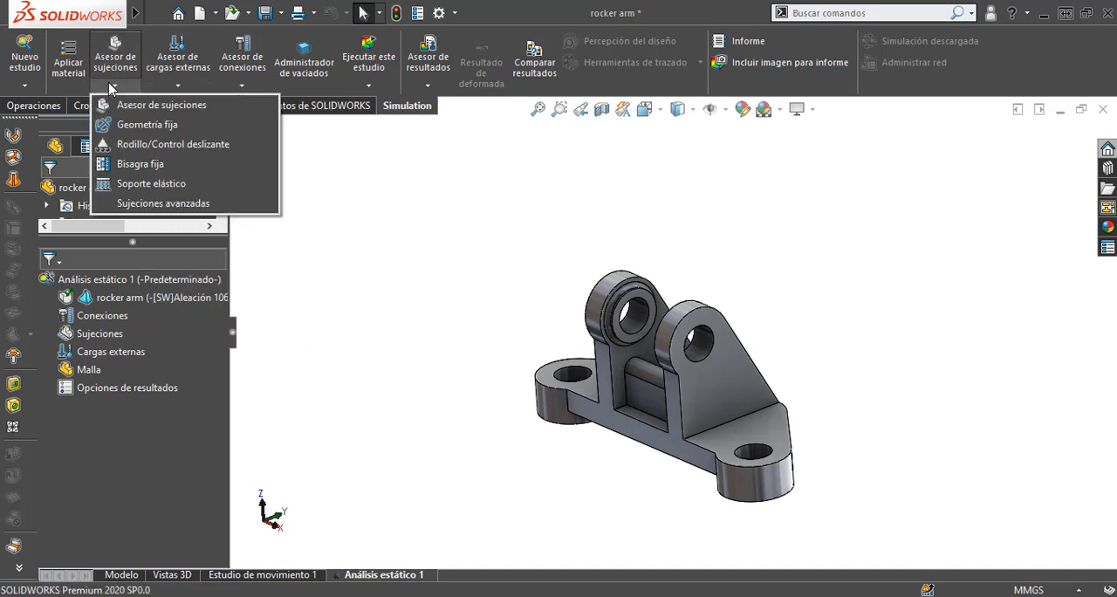
click(120, 128)
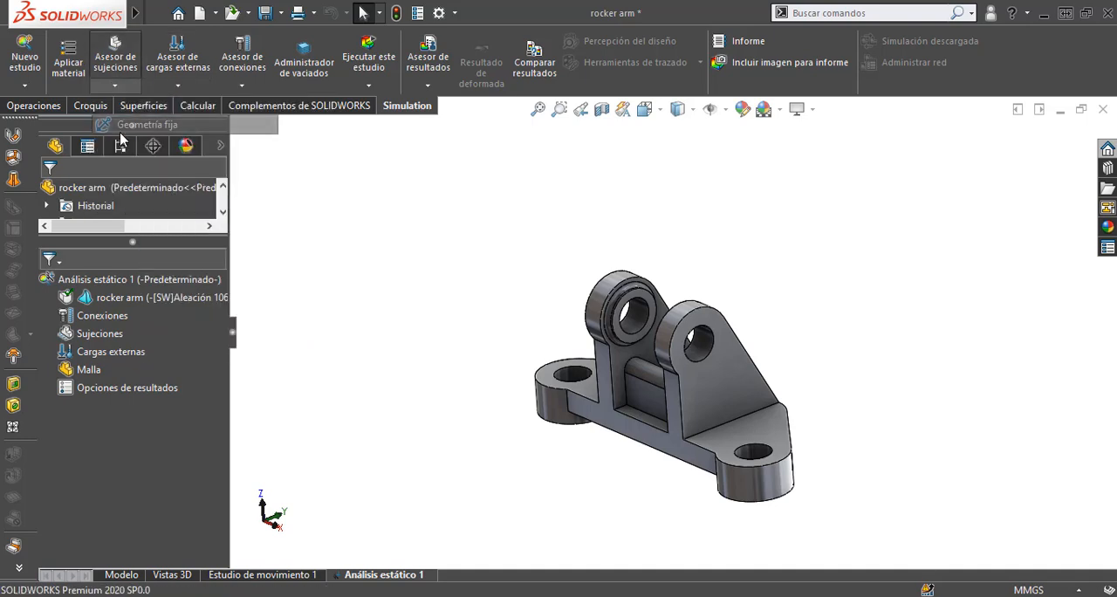
scroll(636, 408, down, 2)
scroll(637, 409, down, 2)
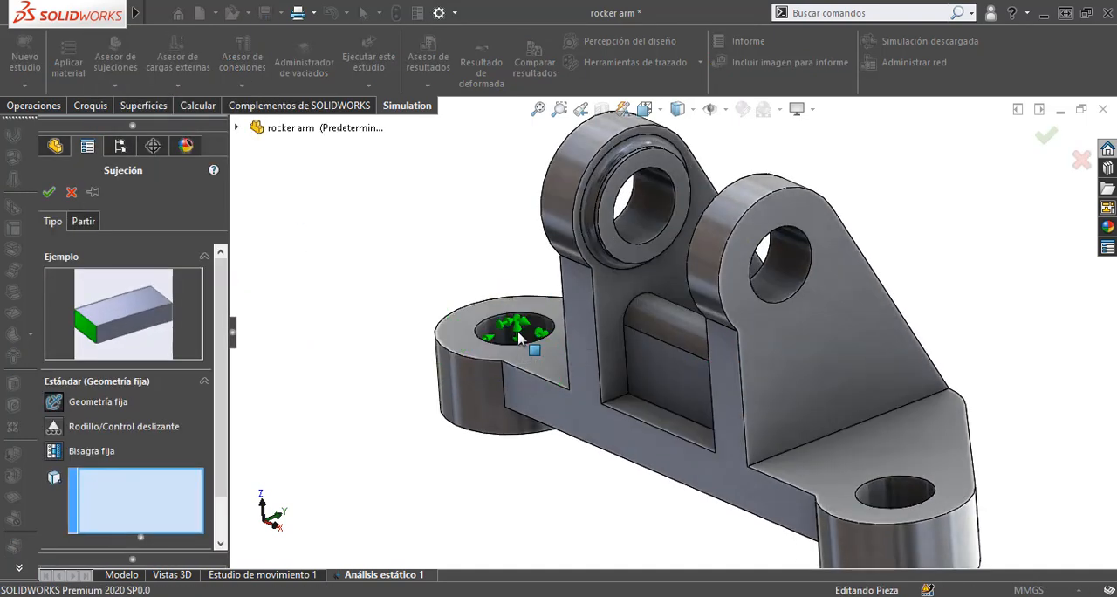
click(517, 330)
click(886, 491)
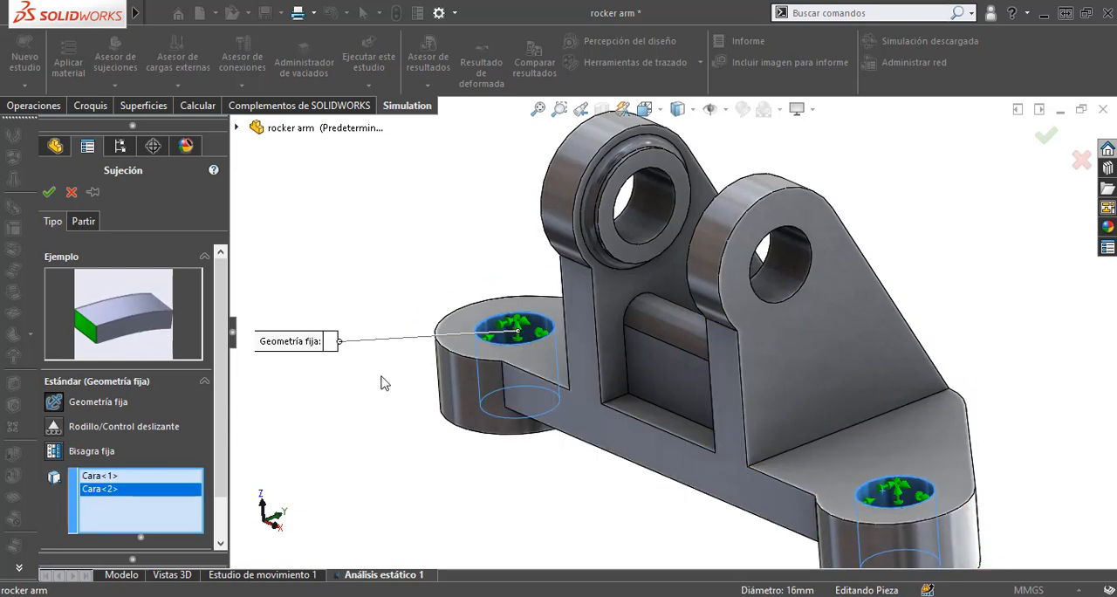
scroll(679, 413, up, 3)
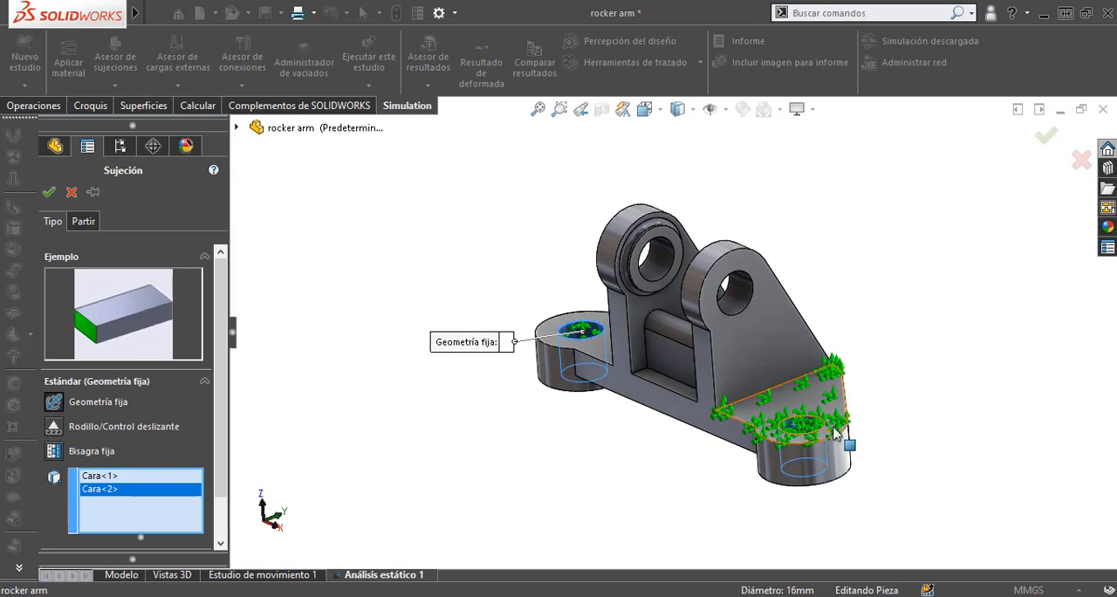
scroll(771, 414, down, 2)
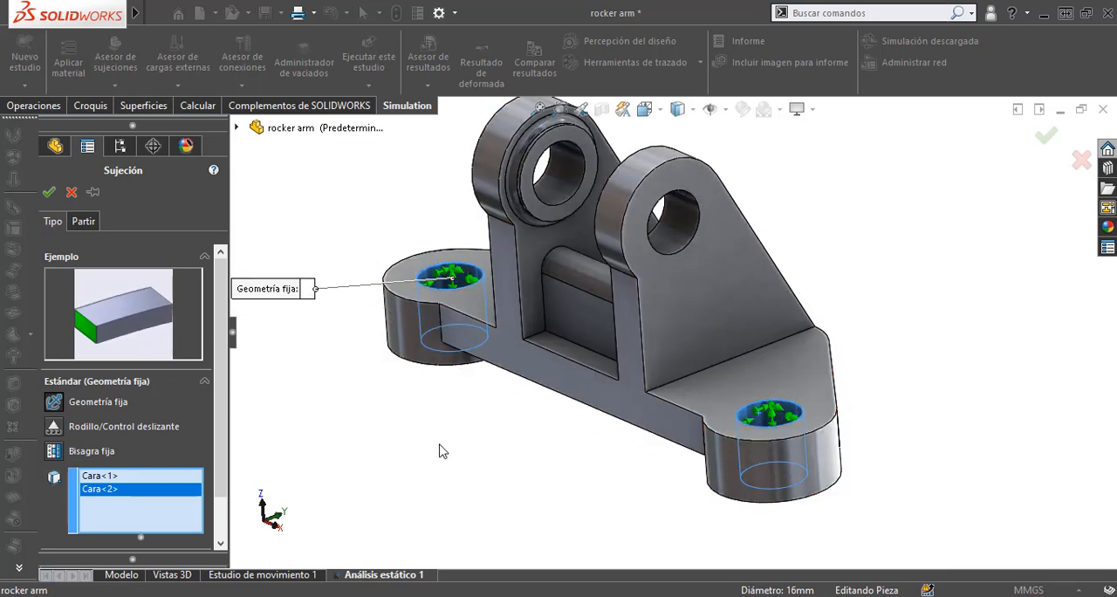
click(49, 193)
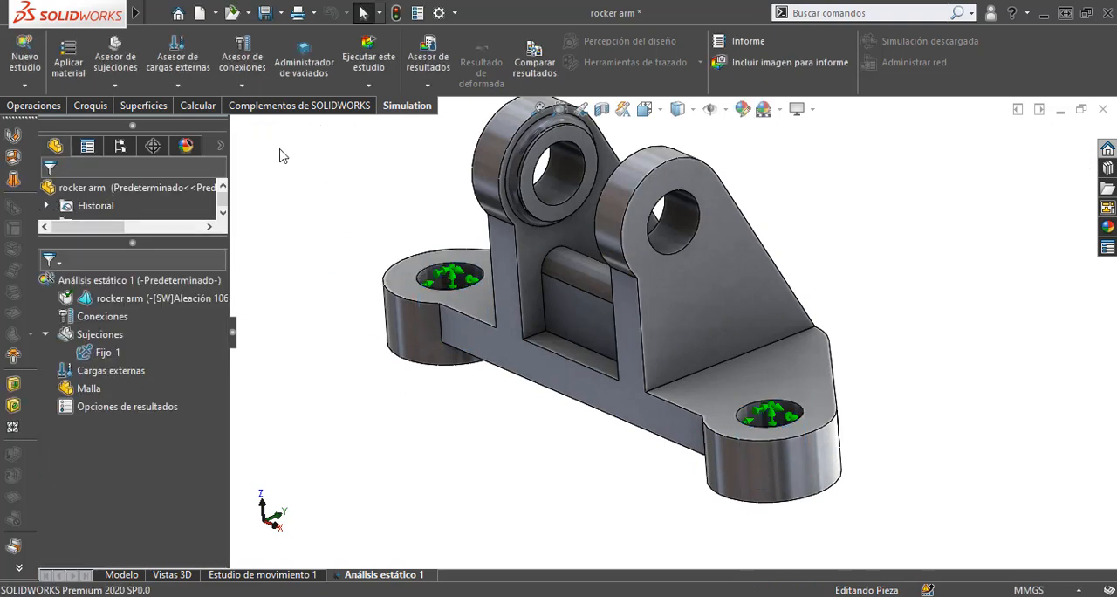
Step: Start a force load on the inner cylindrical faces of the two upper lug holes
click(178, 85)
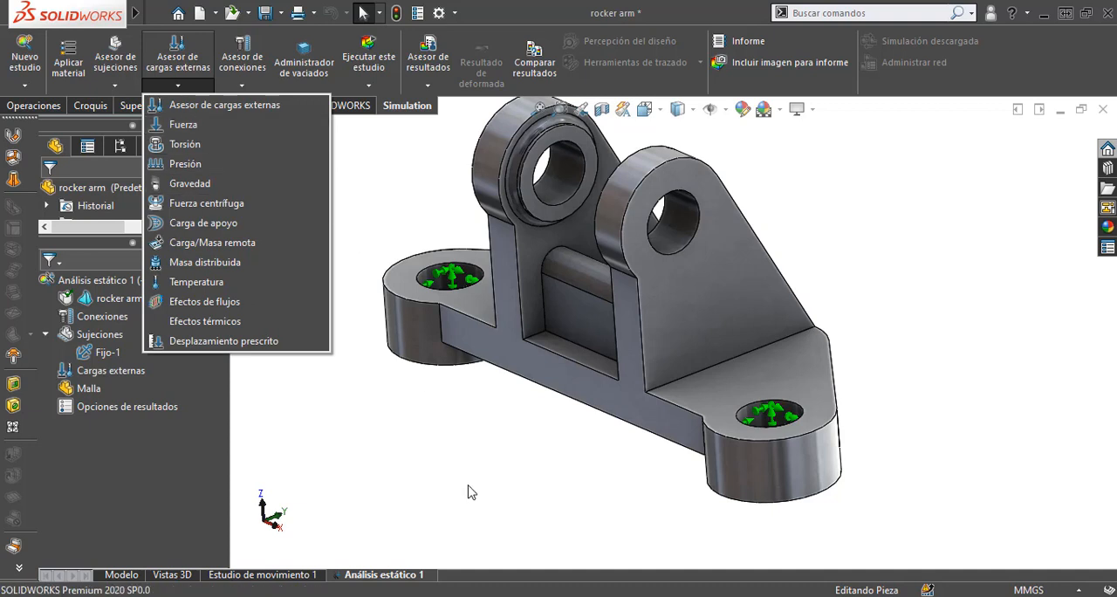
click(466, 446)
scroll(483, 442, up, 4)
scroll(681, 198, down, 3)
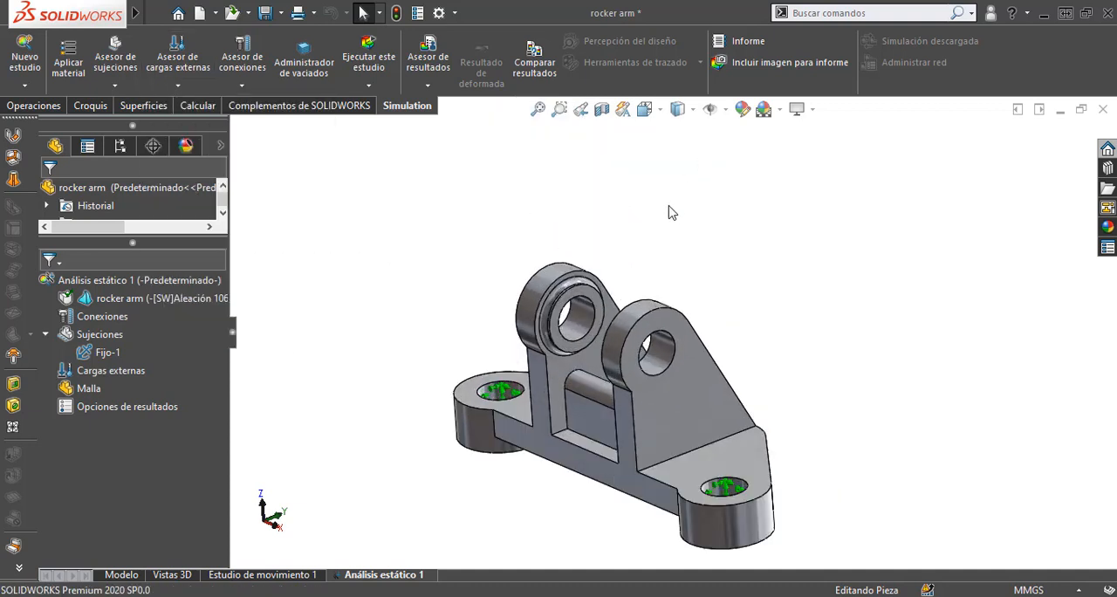
scroll(498, 338, up, 2)
click(178, 85)
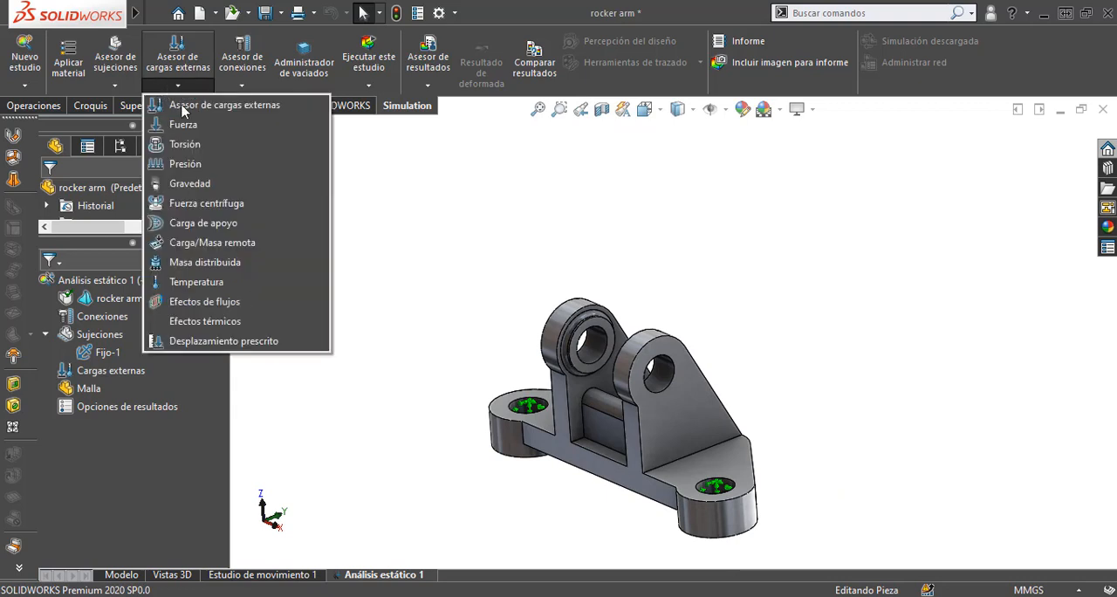
click(194, 127)
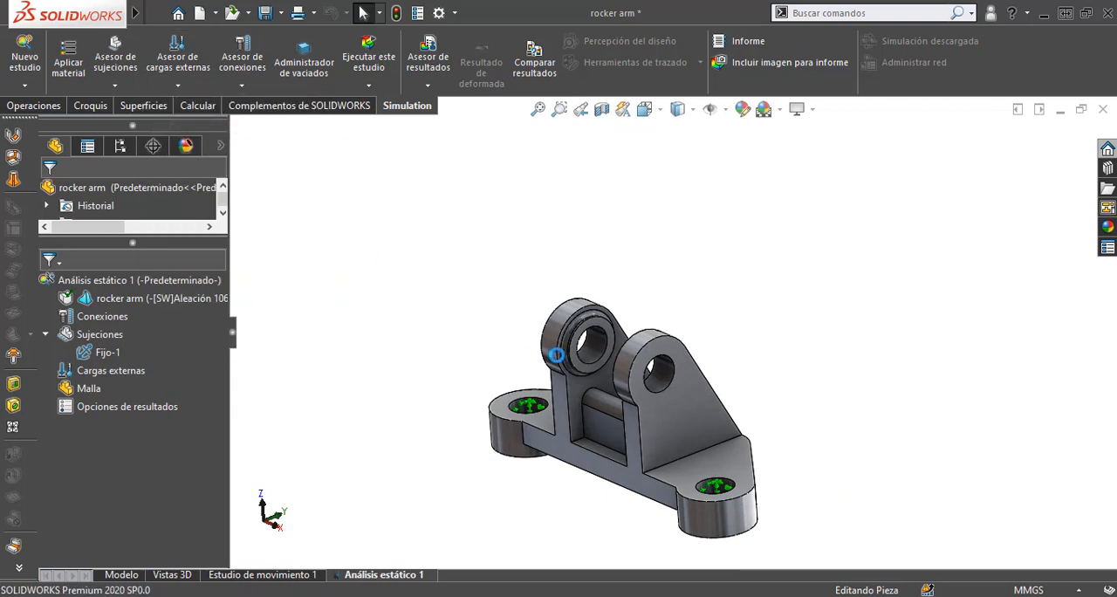
click(659, 374)
click(597, 352)
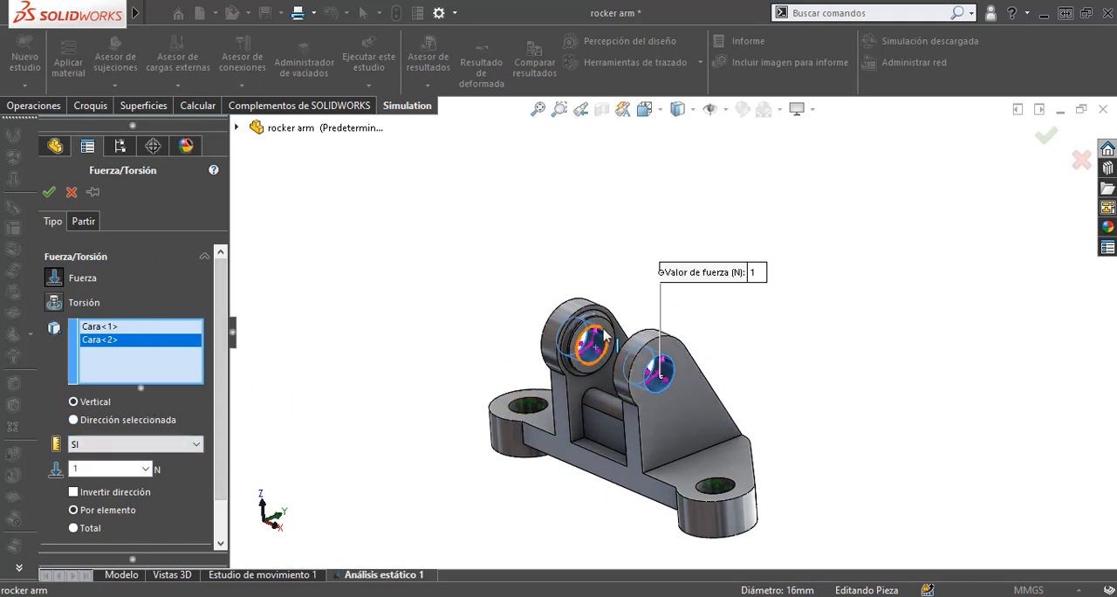
scroll(685, 371, down, 5)
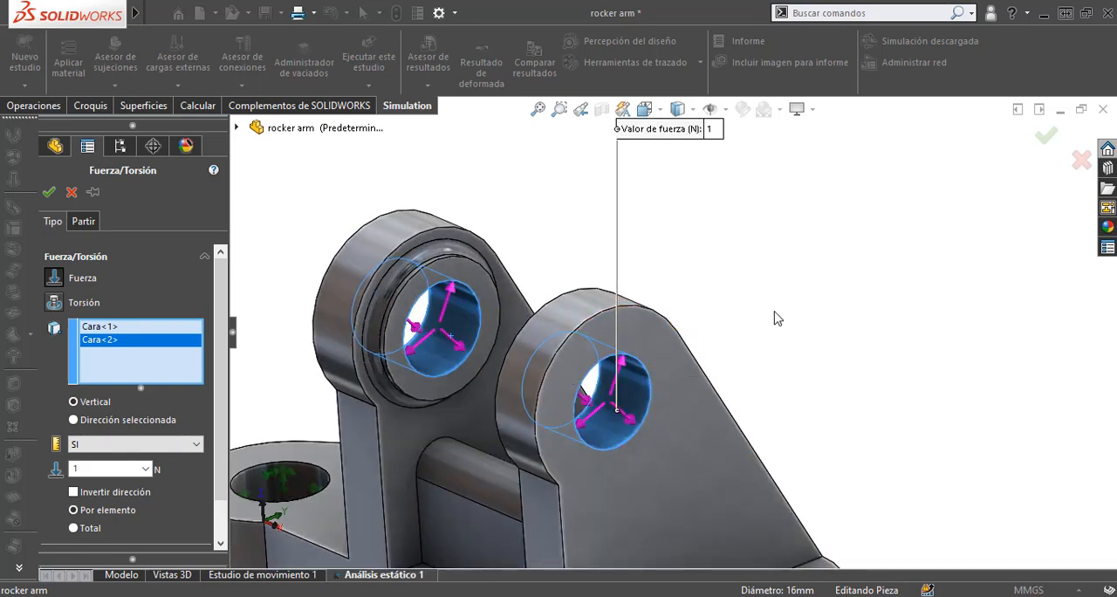
scroll(672, 307, up, 5)
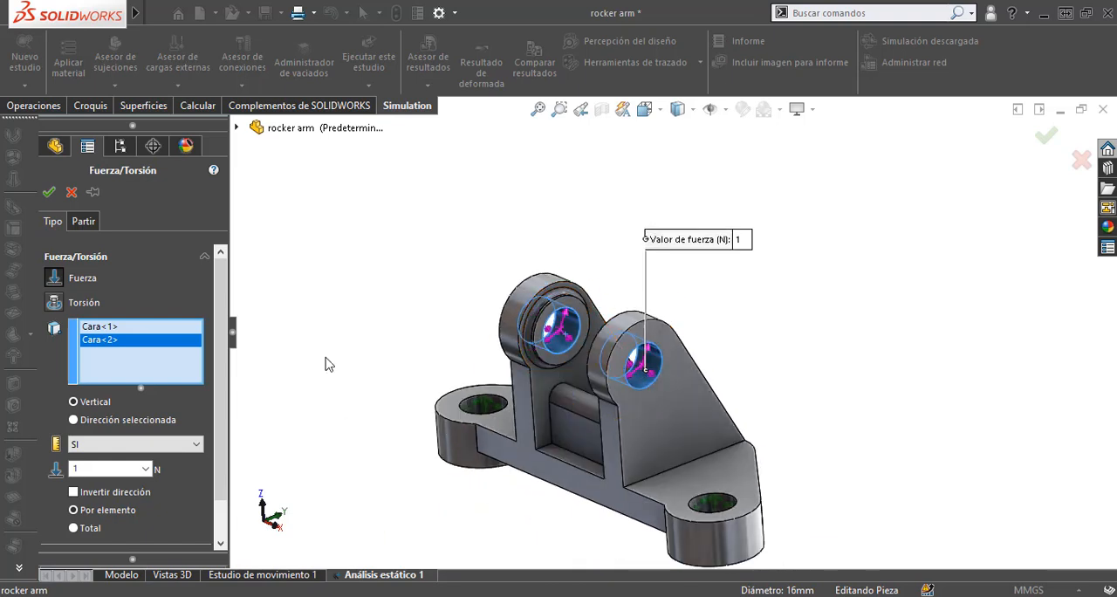
Step: Switch the force to a selected direction, using the Alzado plane as the reference
click(74, 421)
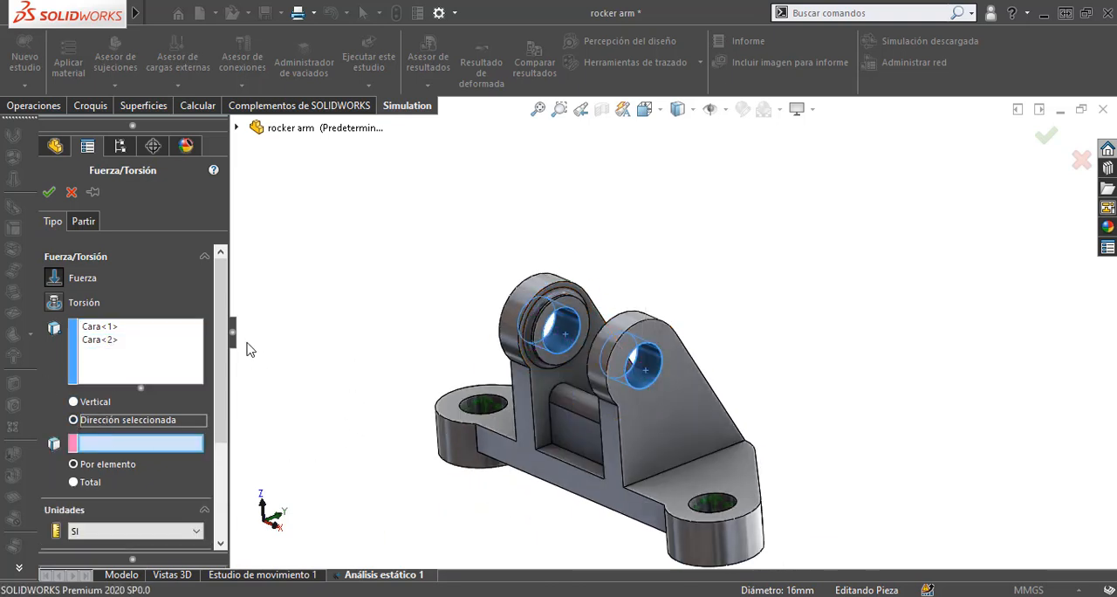
click(235, 127)
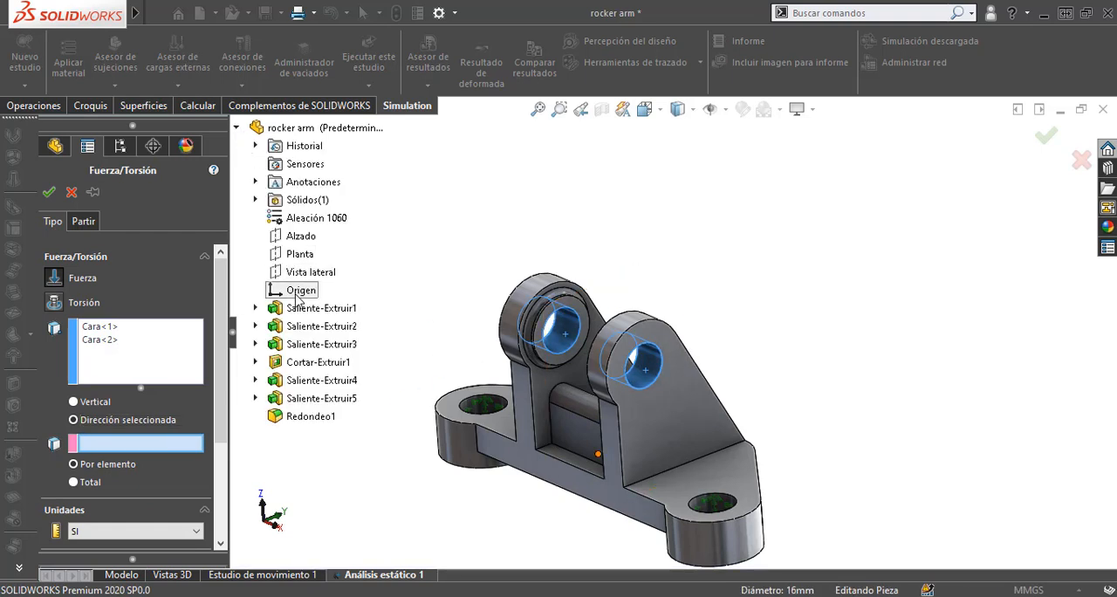
click(299, 237)
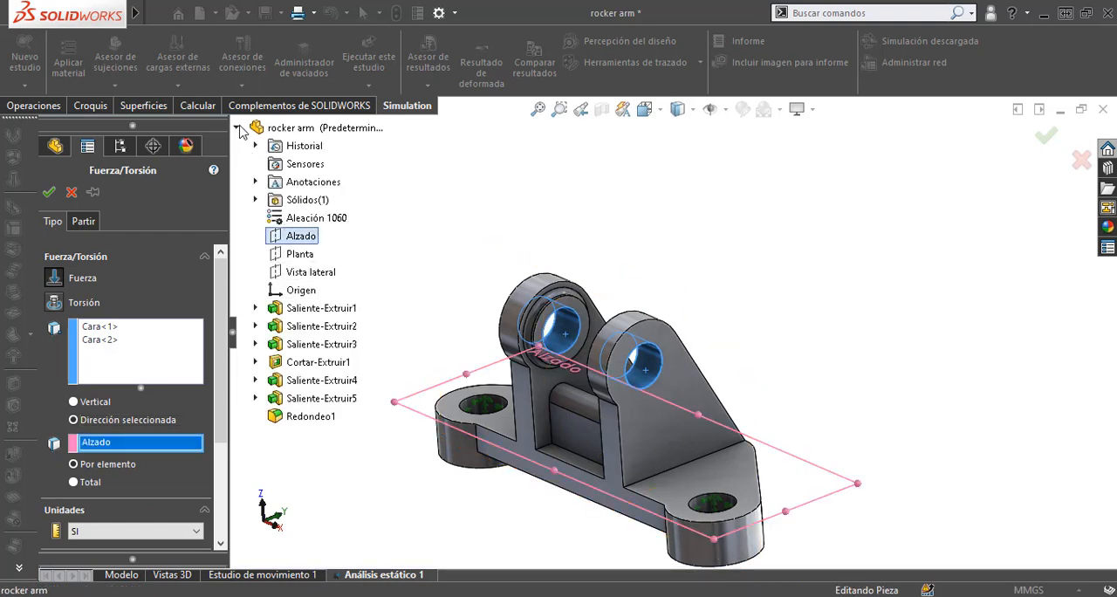
click(238, 129)
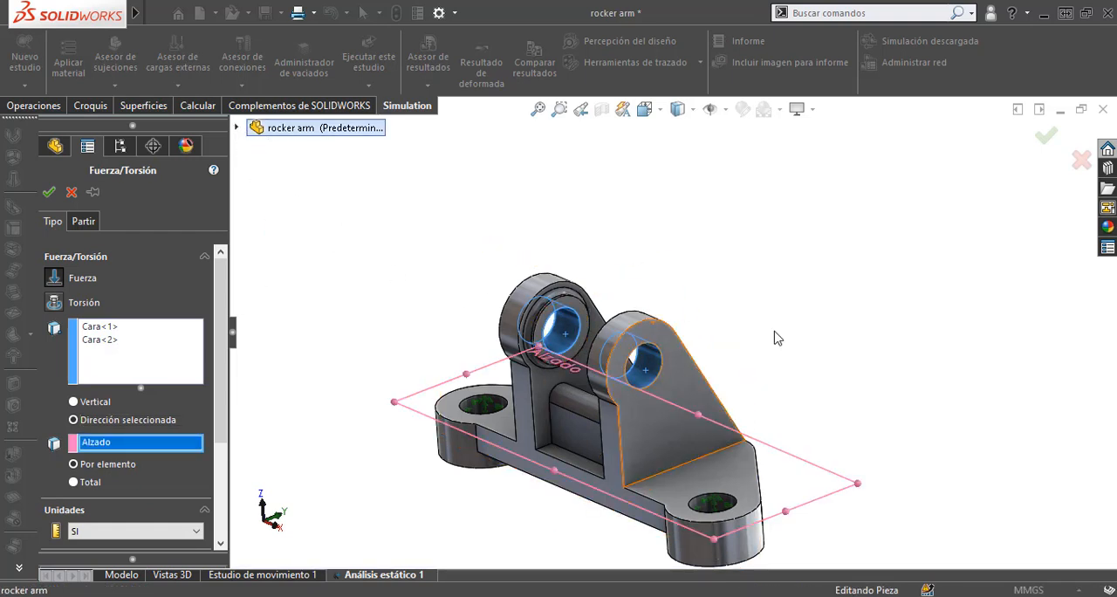
Step: Apply a force per item of 1200 N along plane direction 2 and 800 N normal to the plane
drag(217, 377, 226, 486)
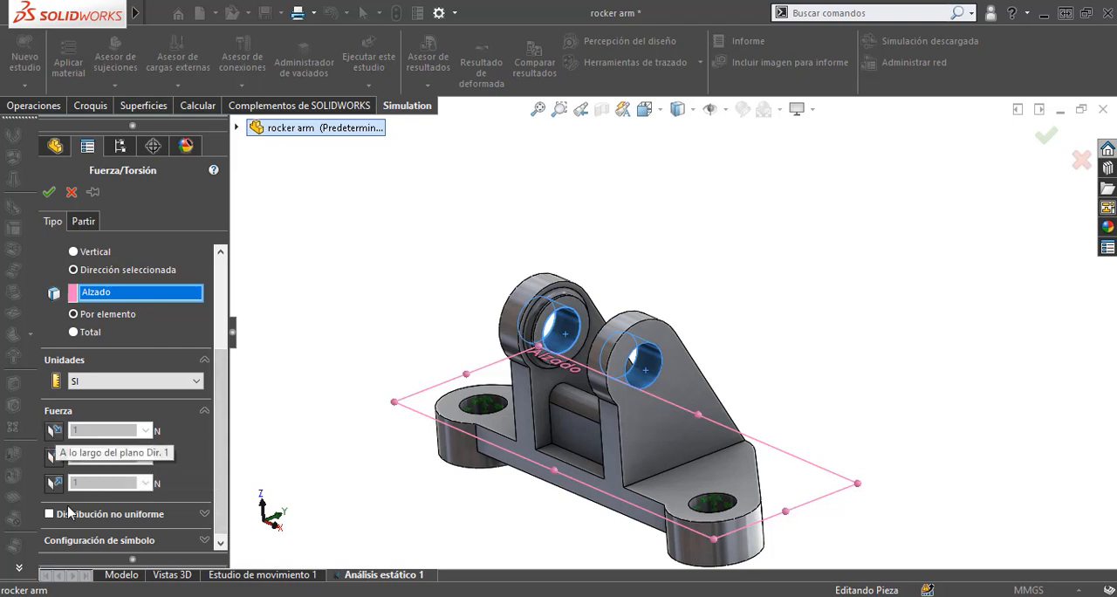
click(54, 430)
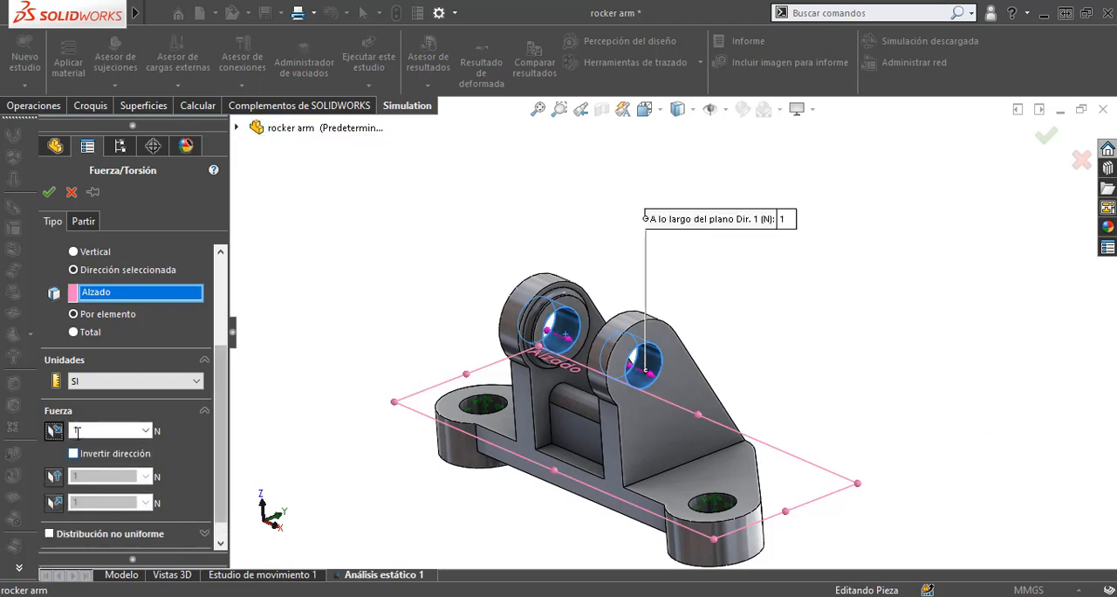
click(54, 430)
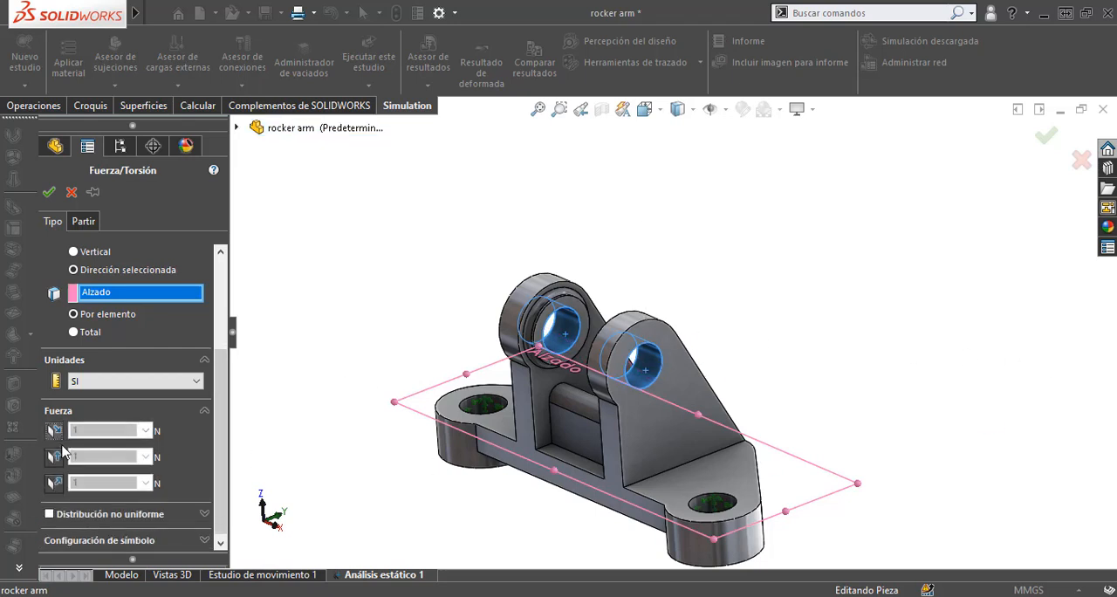
click(54, 457)
click(93, 457)
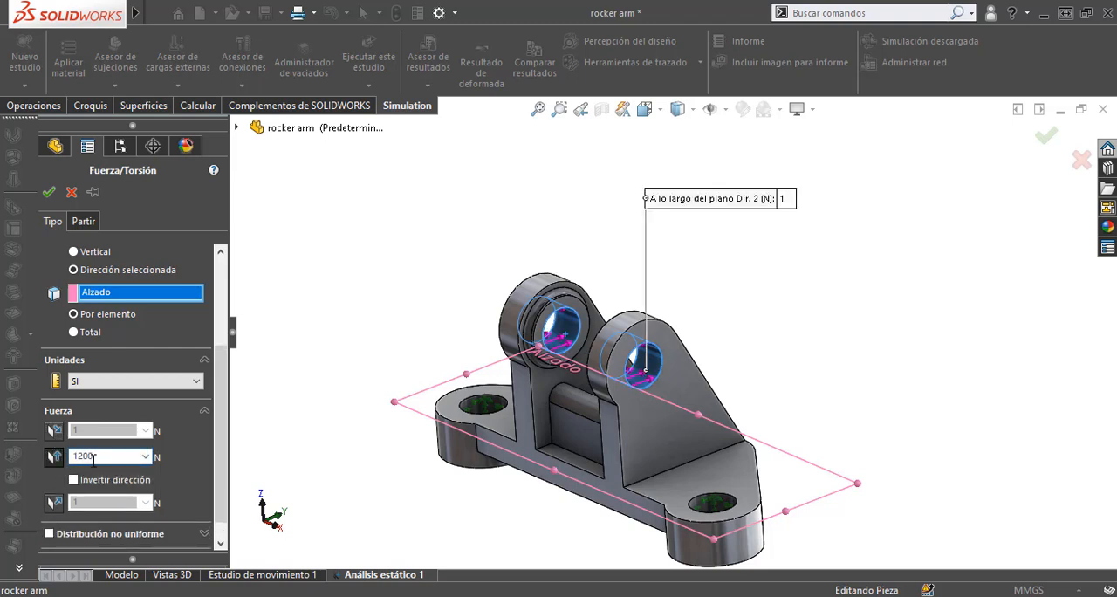
click(55, 503)
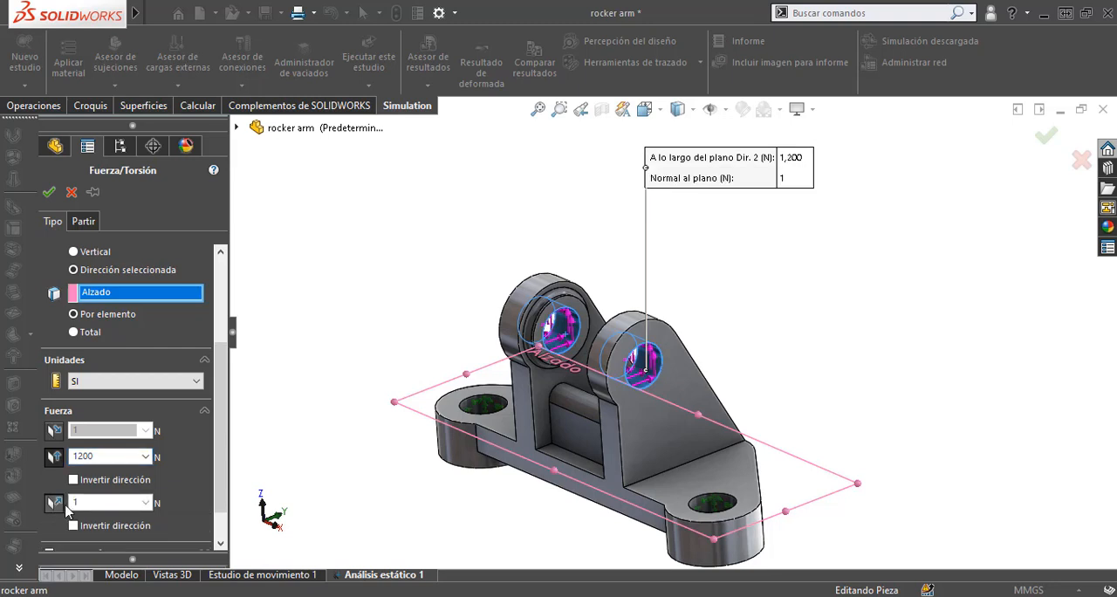
click(84, 502)
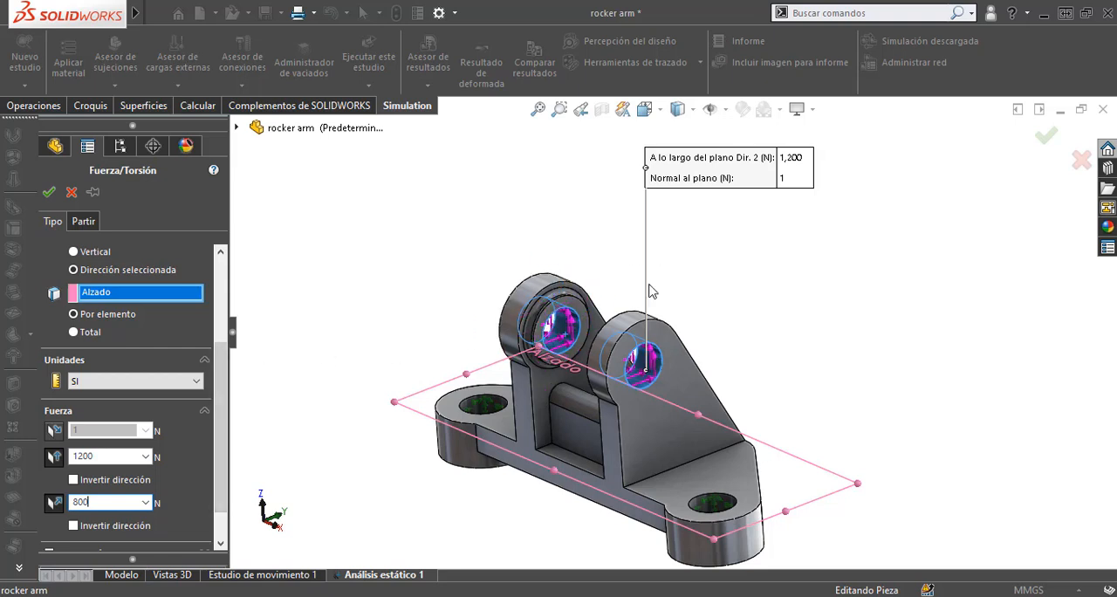
click(49, 192)
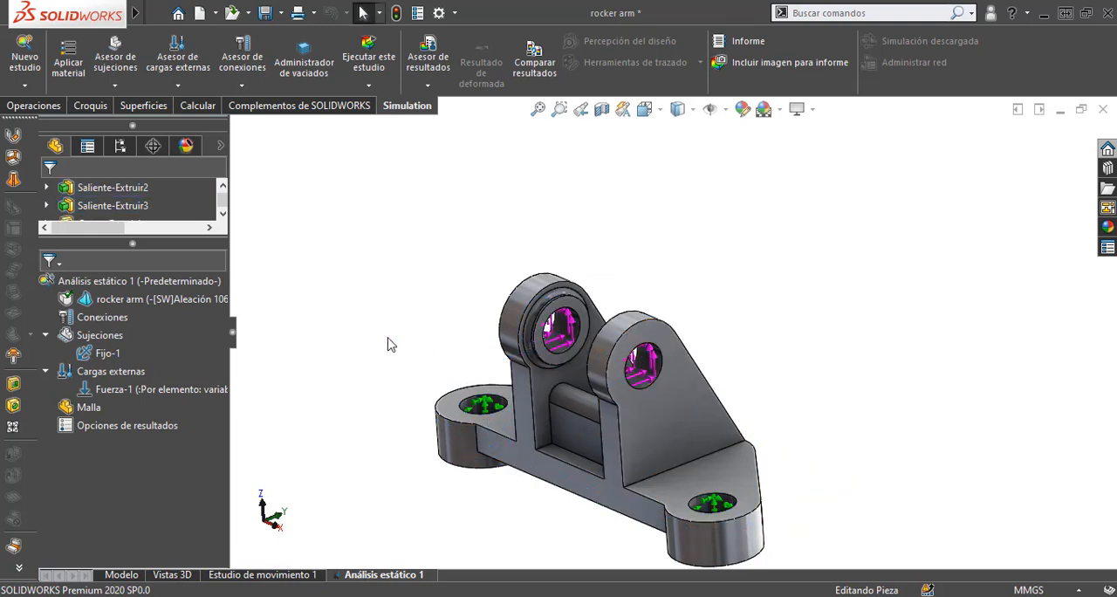
click(243, 85)
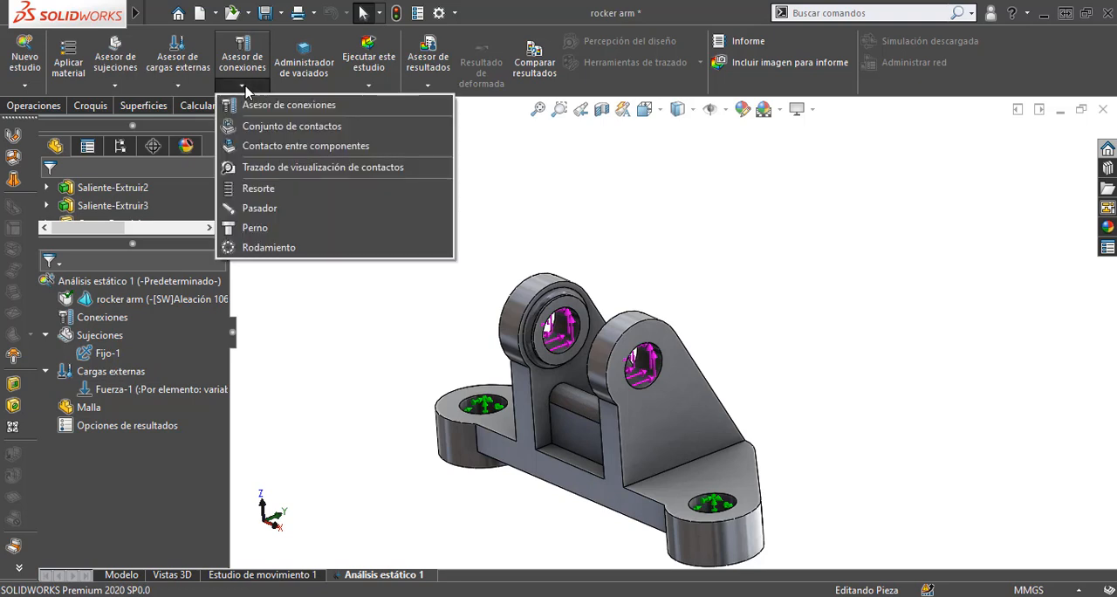
click(244, 88)
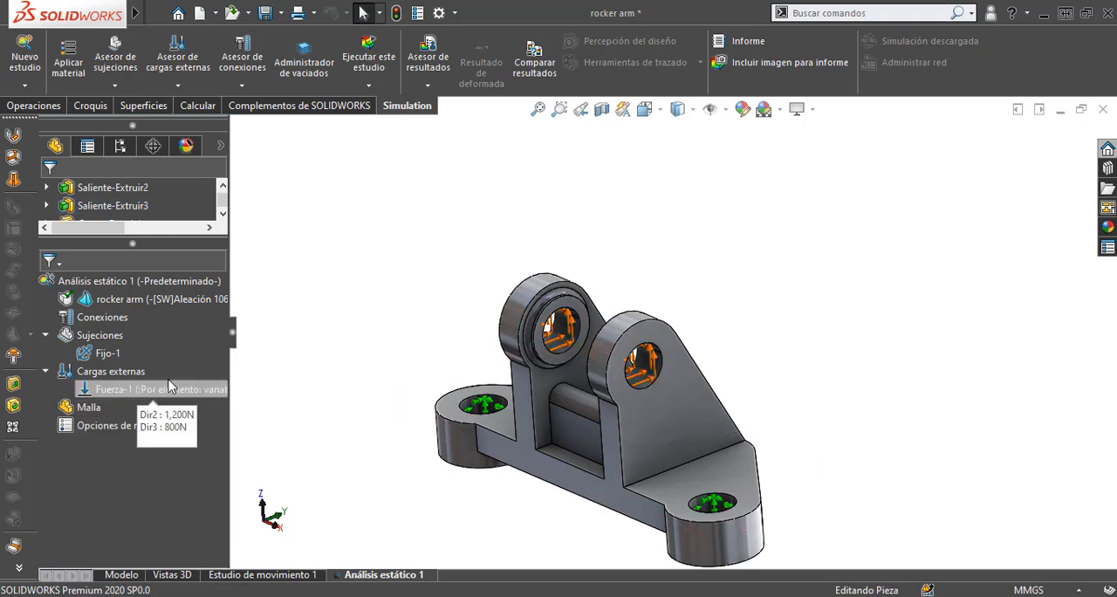
Step: Create a solid mesh for the study with the density midway between coarse and fine and custom mesh parameters off
right_click(71, 414)
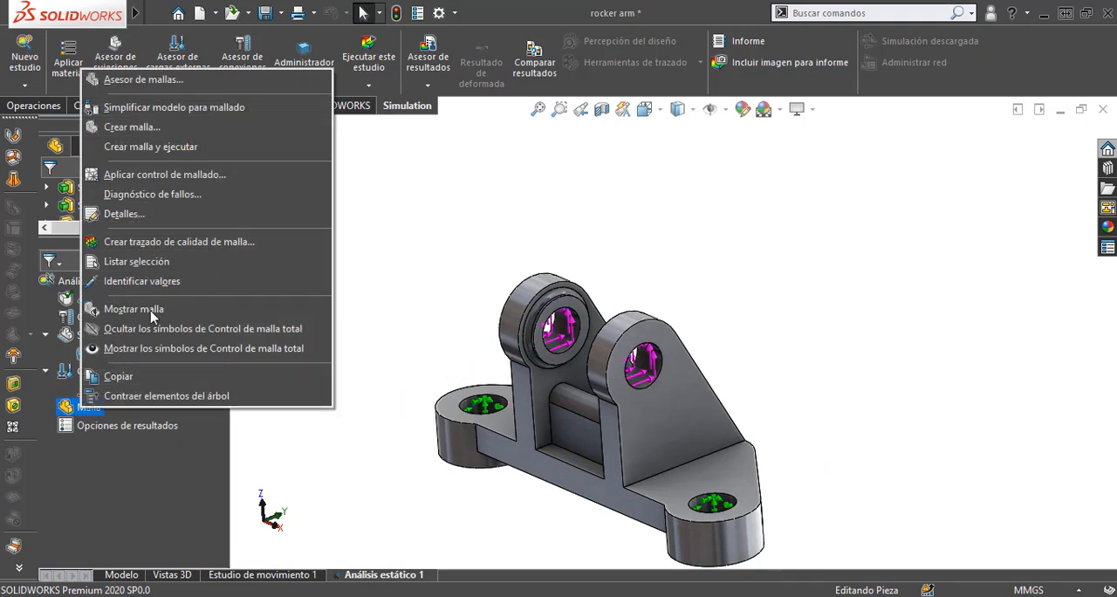
click(160, 132)
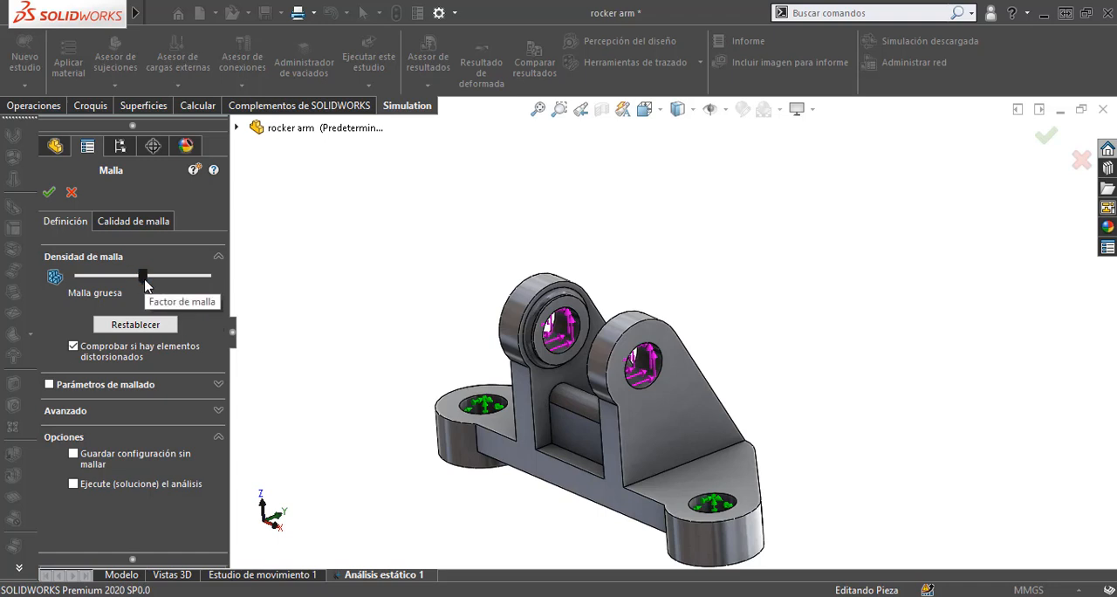
drag(142, 275, 143, 274)
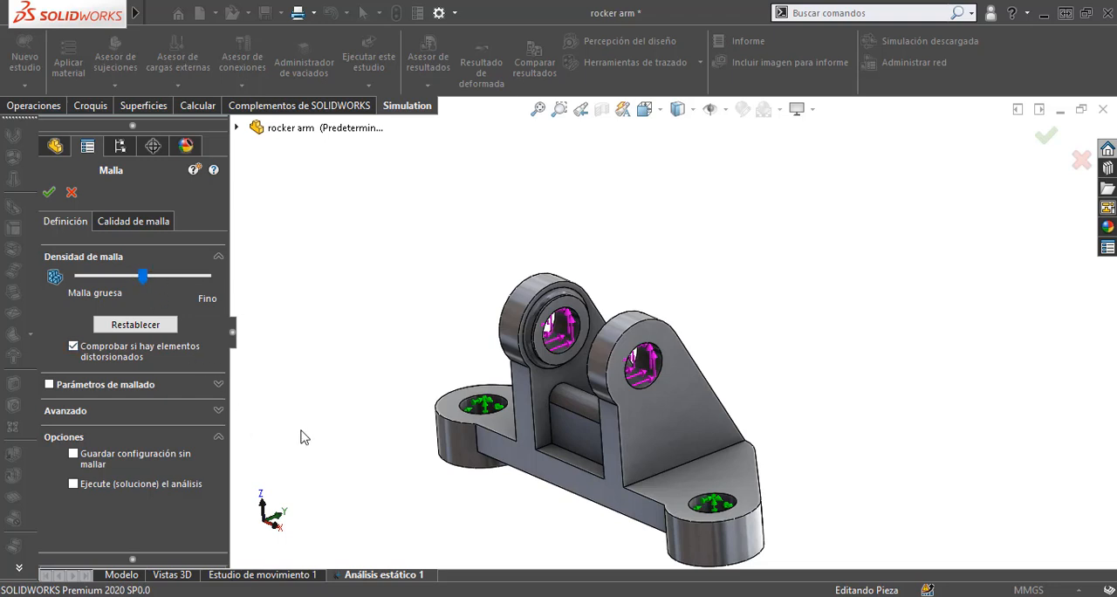
click(48, 385)
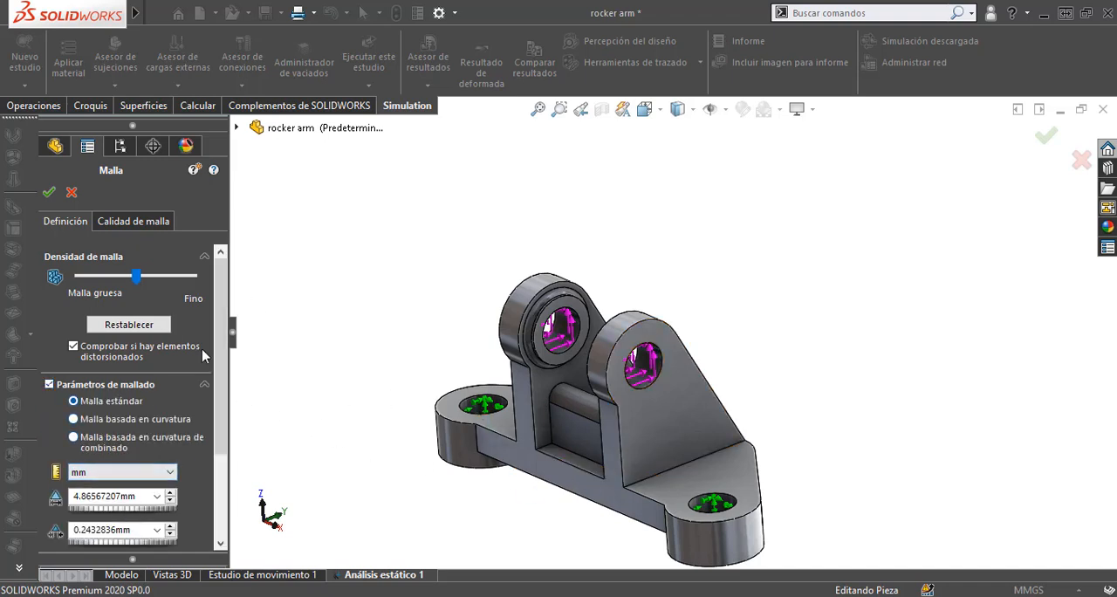
mouse_move(224, 360)
mouse_down()
mouse_move(215, 461)
mouse_move(220, 357)
mouse_up()
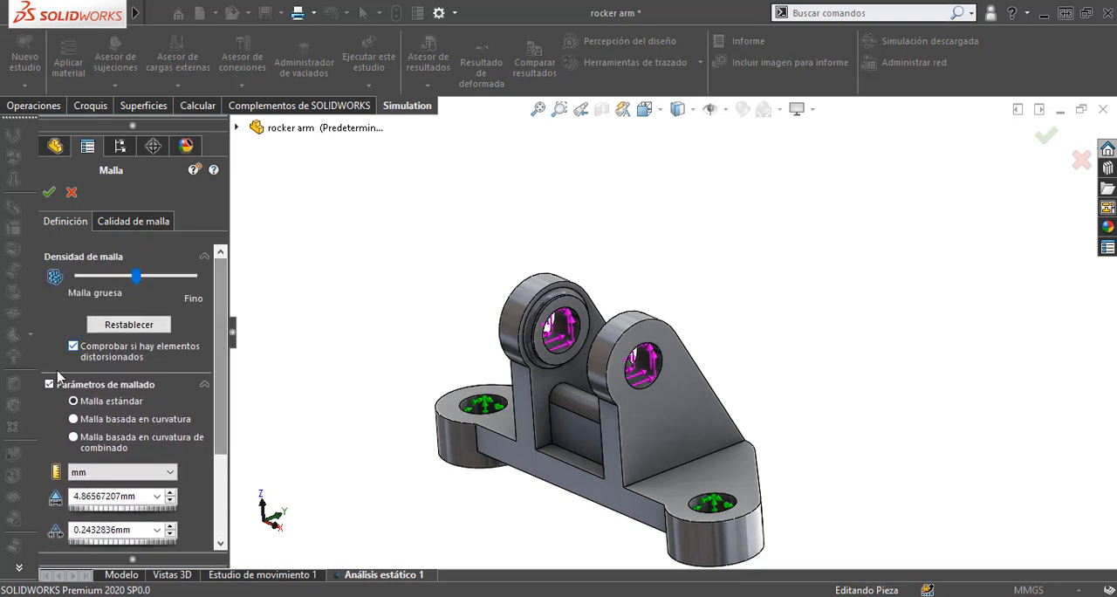
click(49, 385)
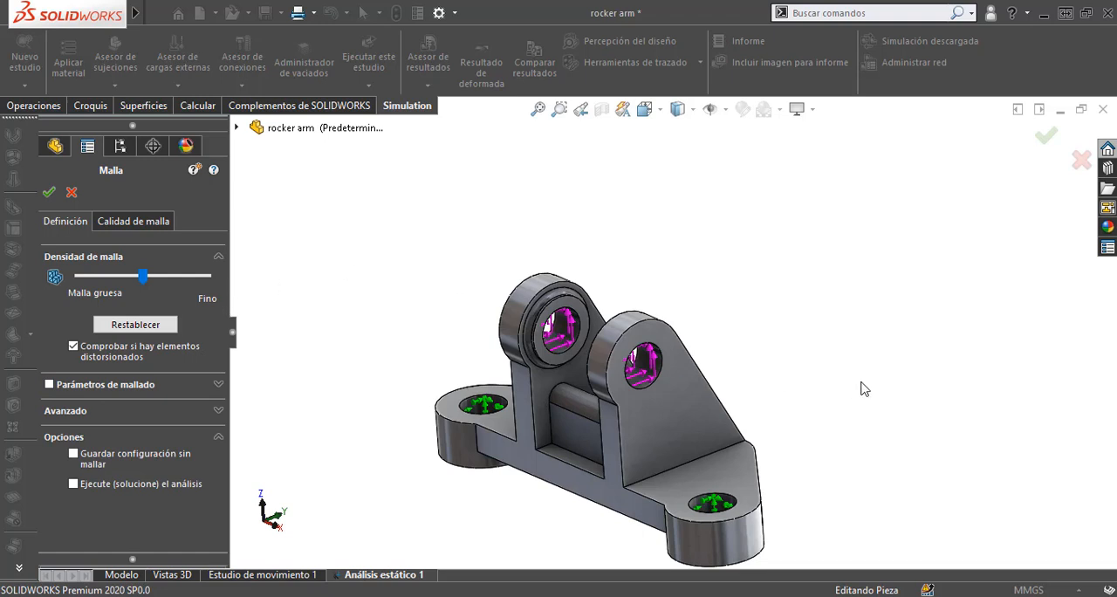
scroll(822, 370, up, 2)
scroll(563, 446, down, 1)
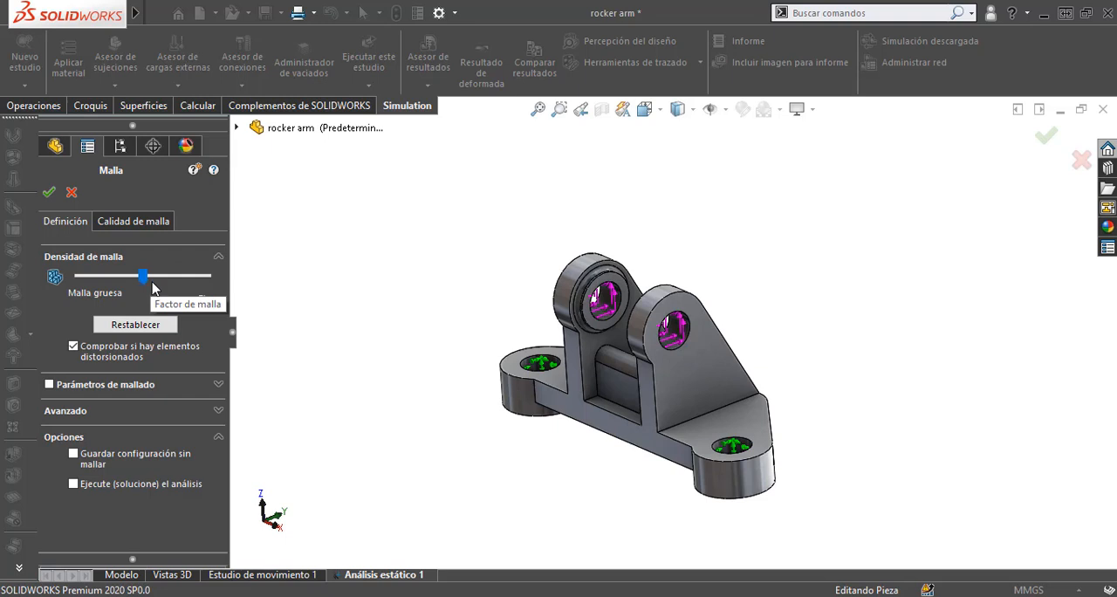
click(49, 192)
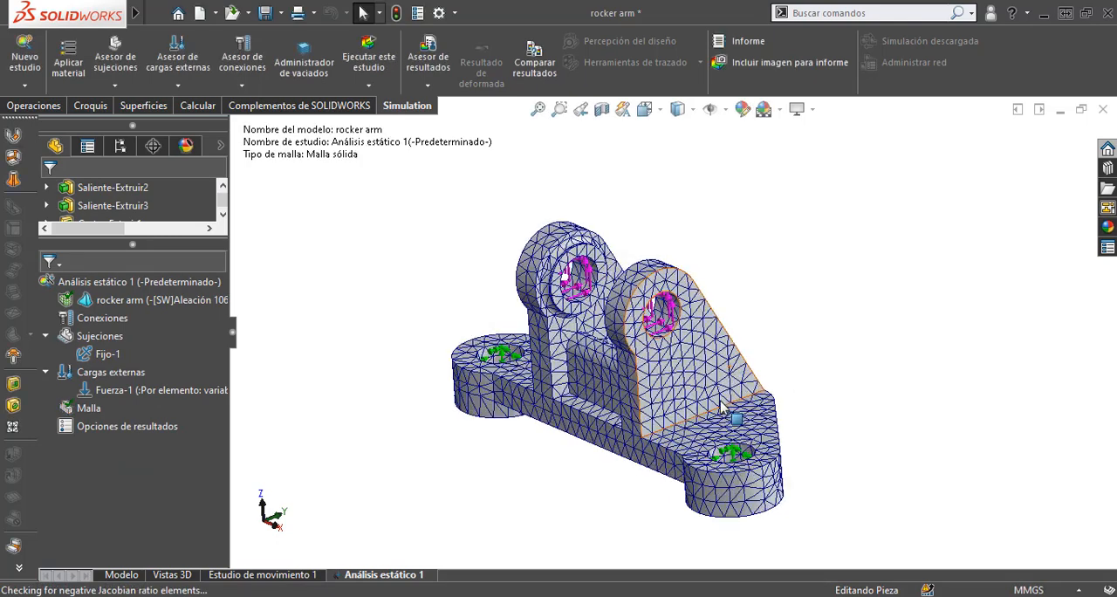
Step: Run the static study Análisis estático 1 on the meshed rocker arm
scroll(721, 408, down, 6)
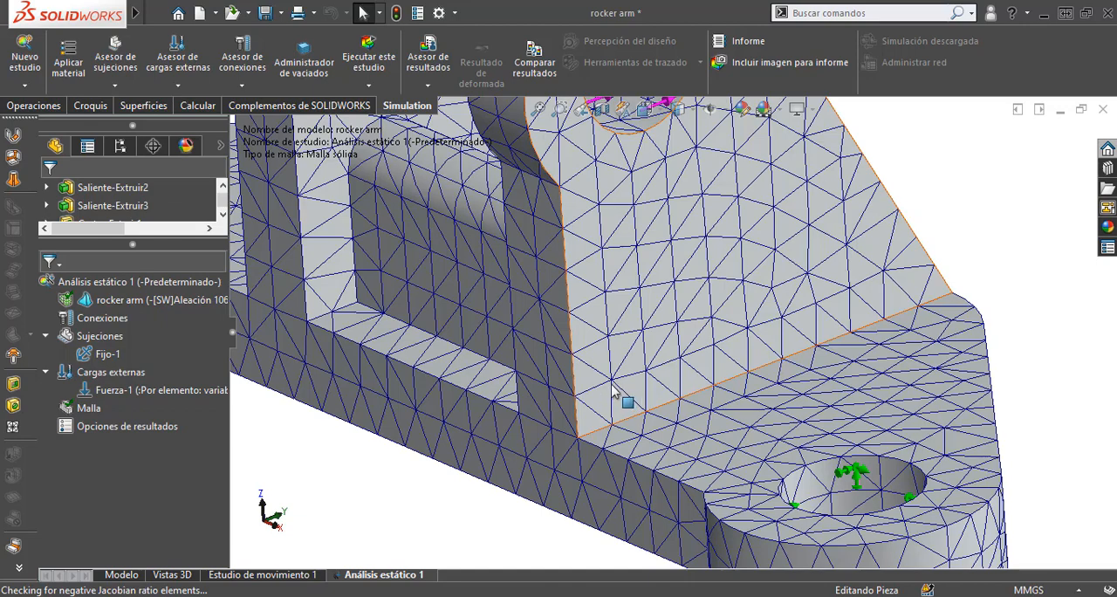
scroll(684, 471, up, 5)
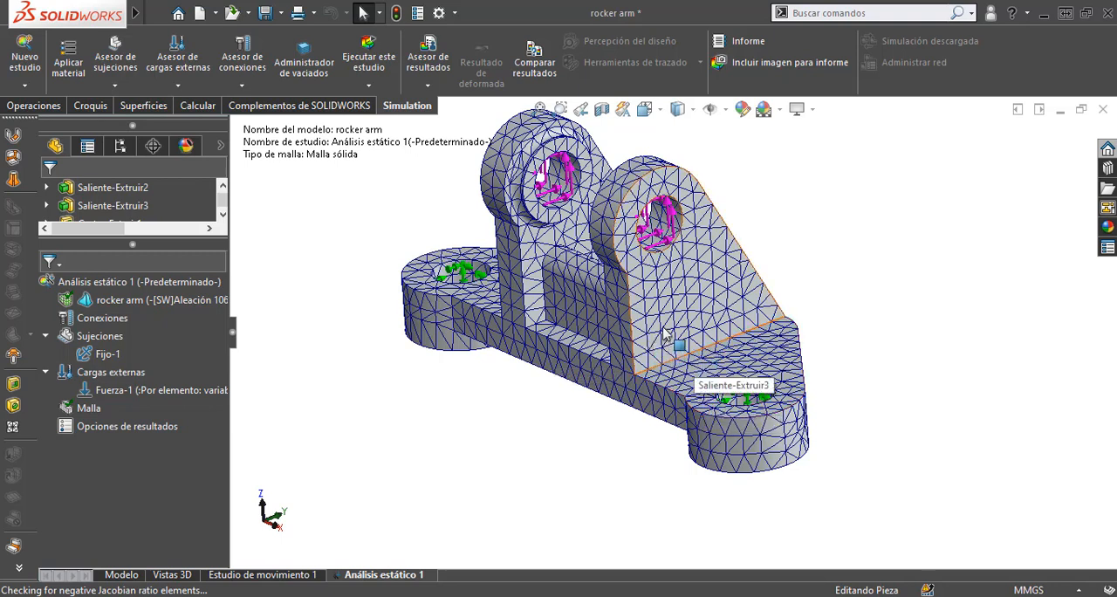
scroll(738, 370, up, 4)
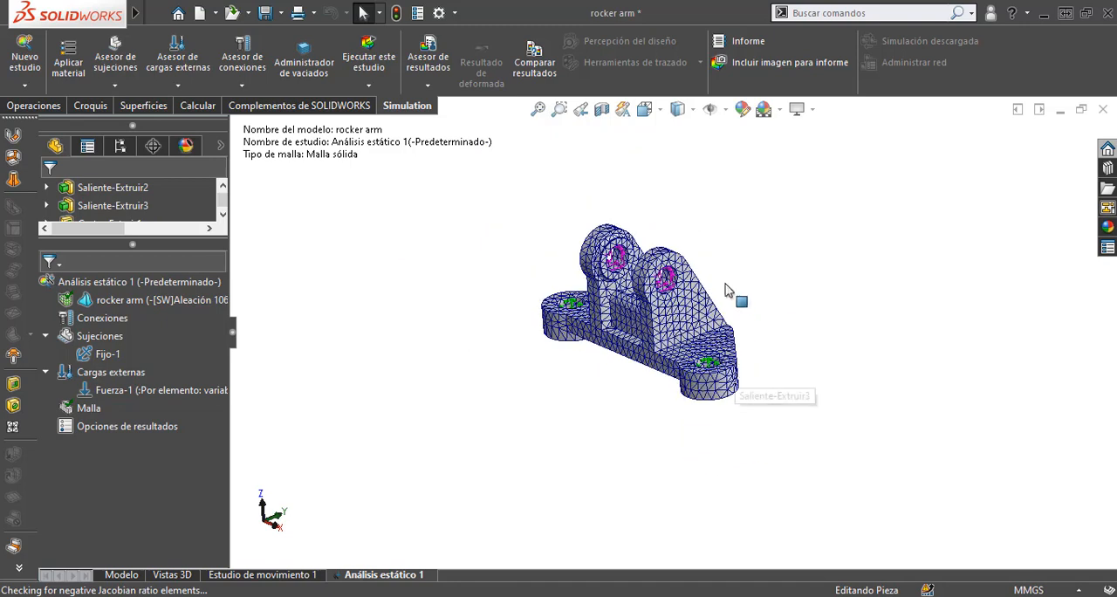
scroll(718, 283, down, 3)
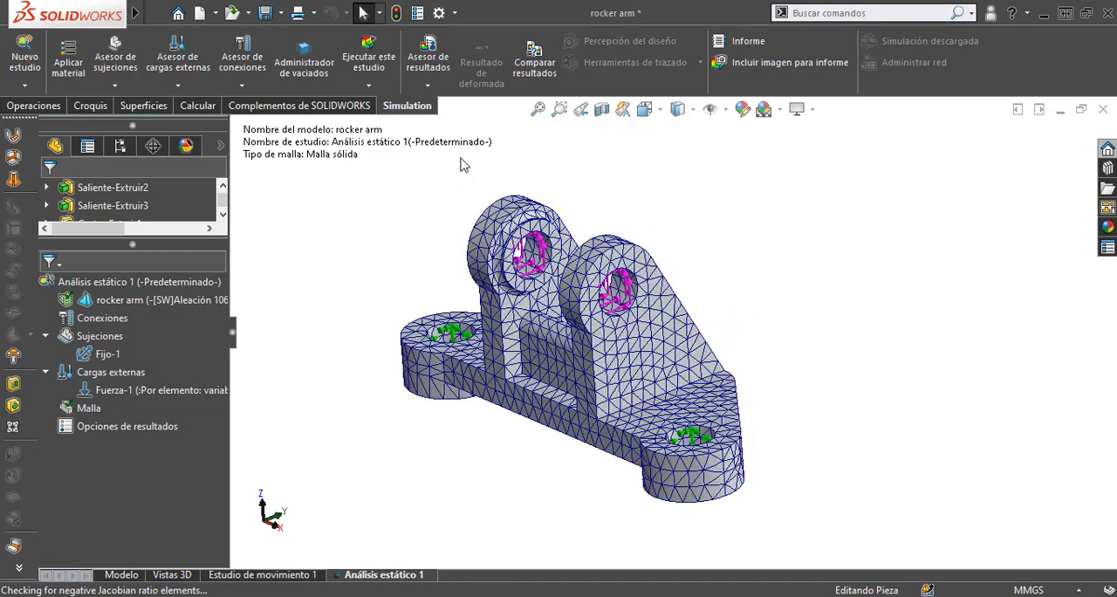
click(368, 57)
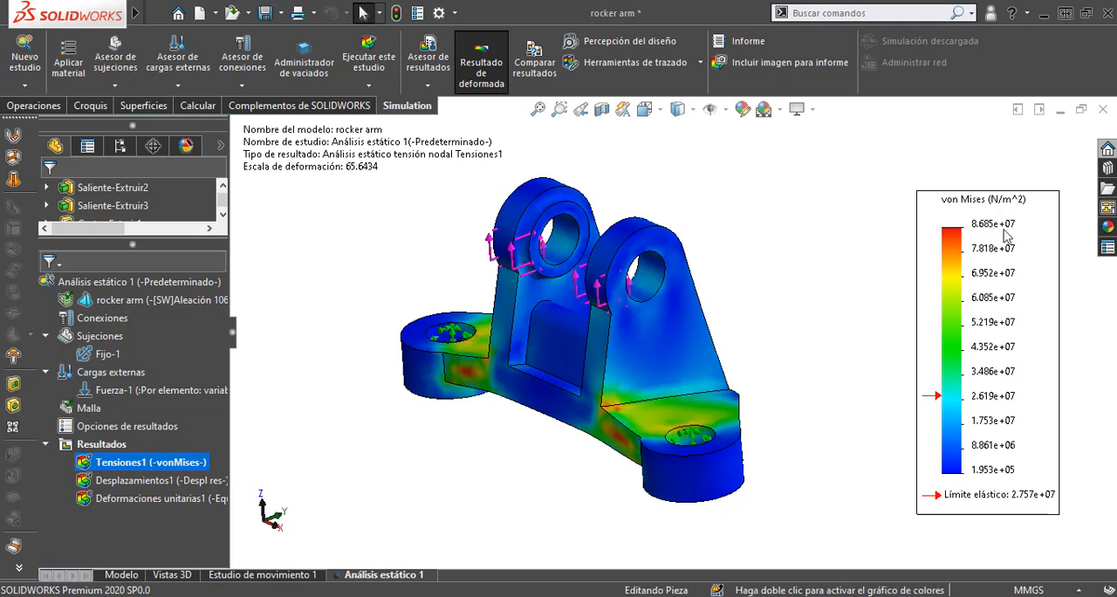
Step: Set the number format of the von Mises stress plot's legend to floating (flotante)
right_click(1011, 298)
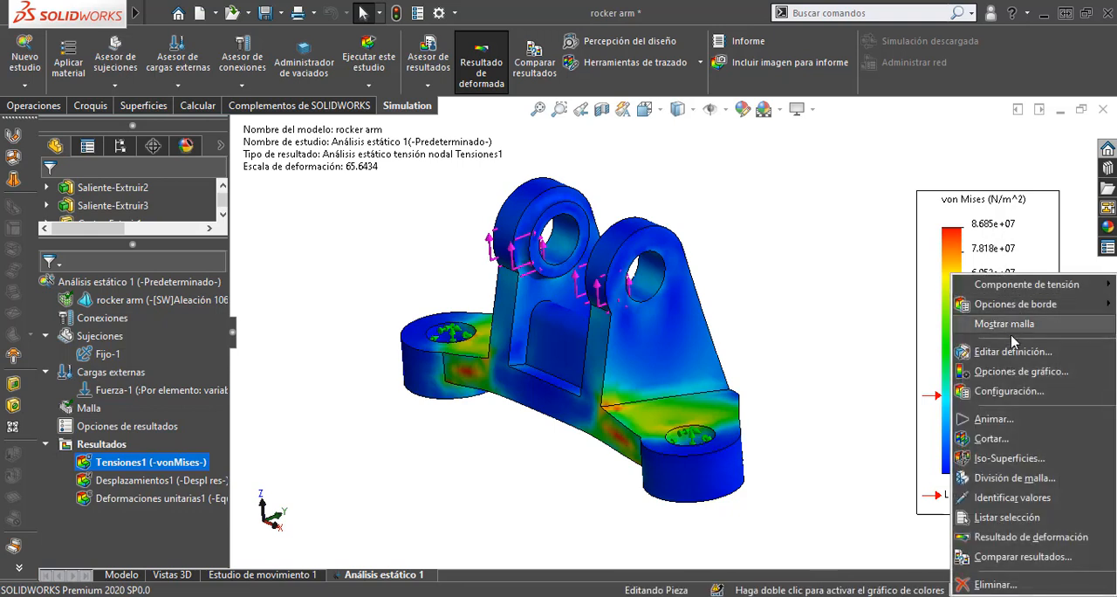
click(1009, 374)
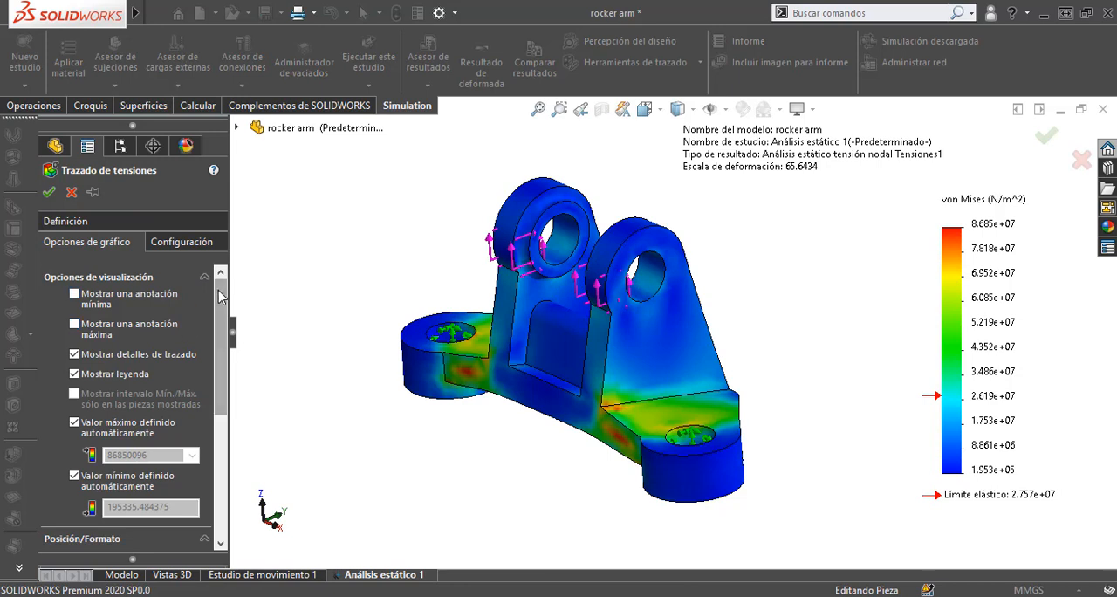
drag(218, 289, 224, 418)
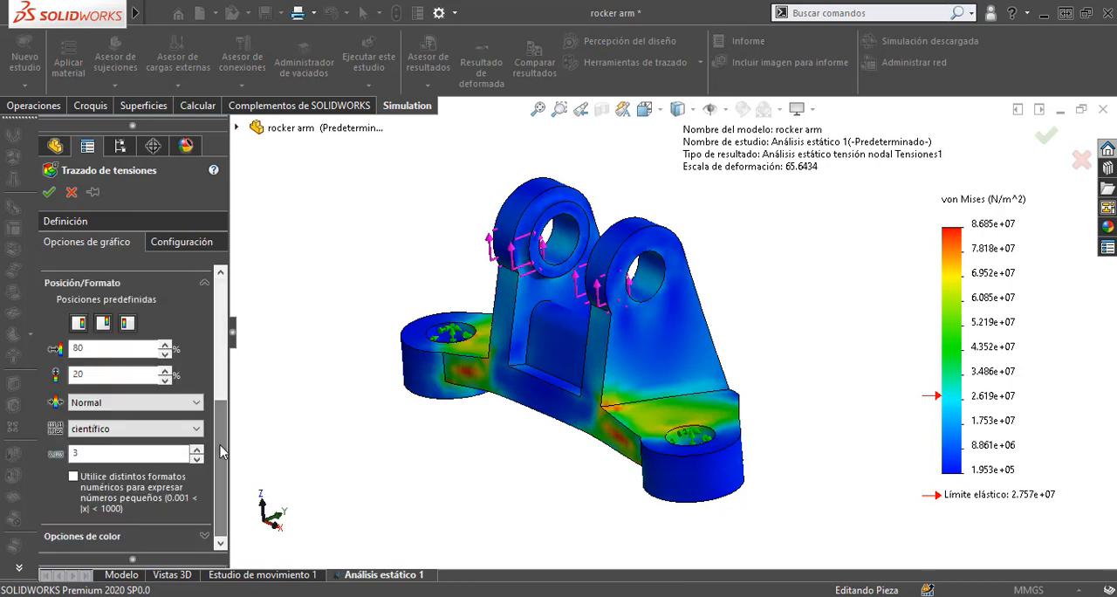
click(195, 428)
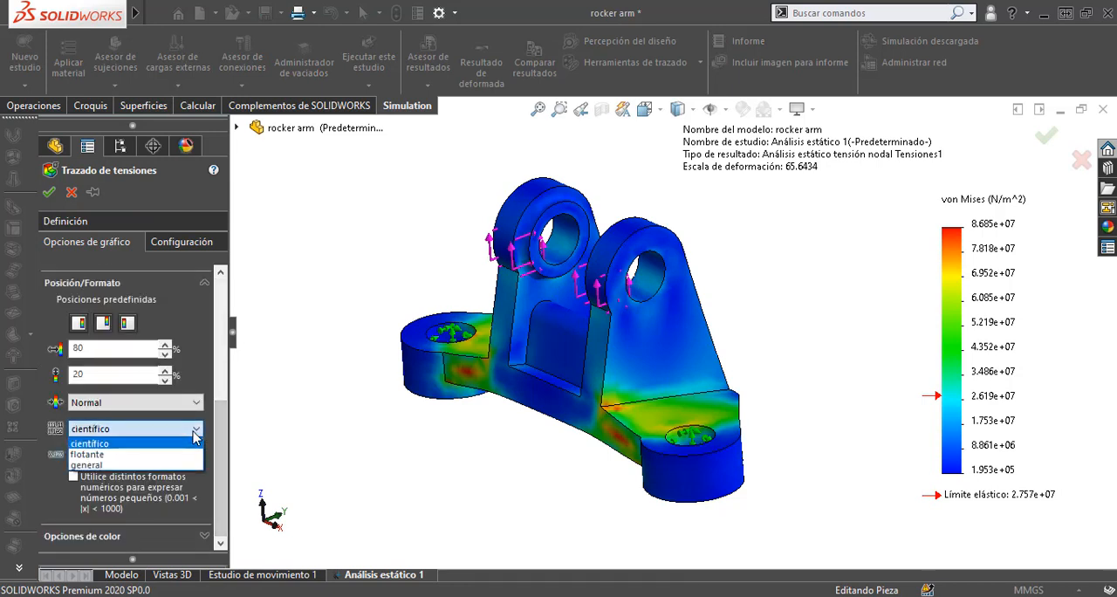
click(120, 465)
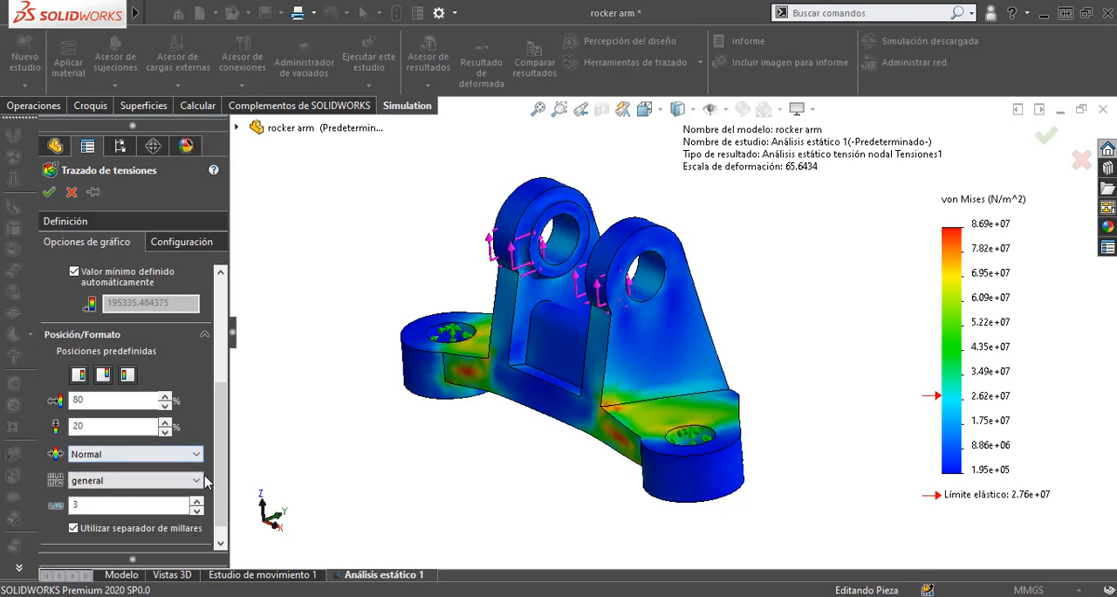
click(199, 481)
click(138, 510)
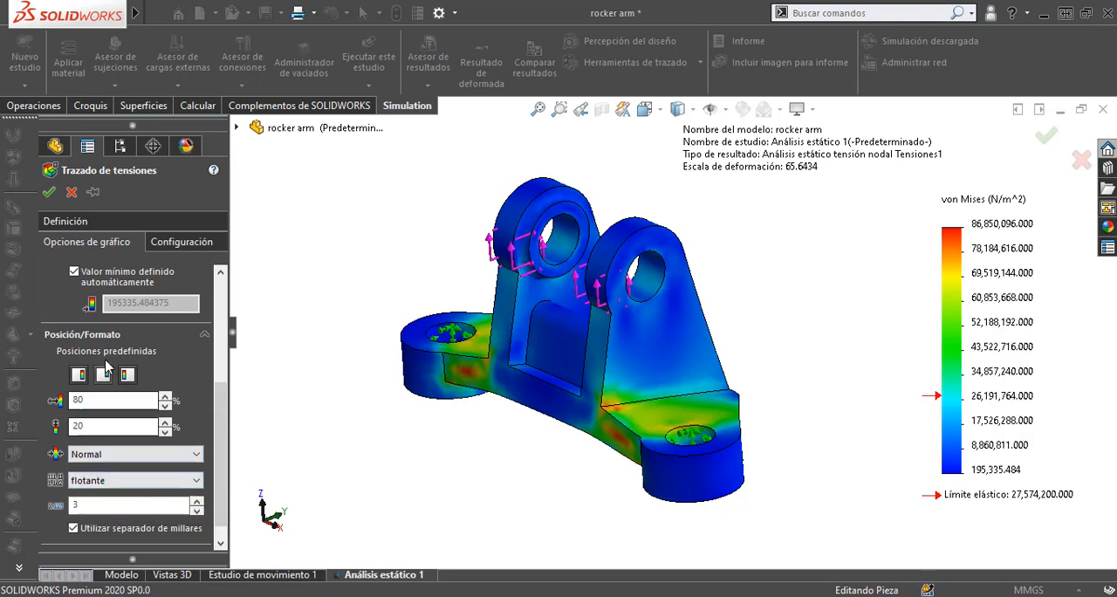
click(48, 192)
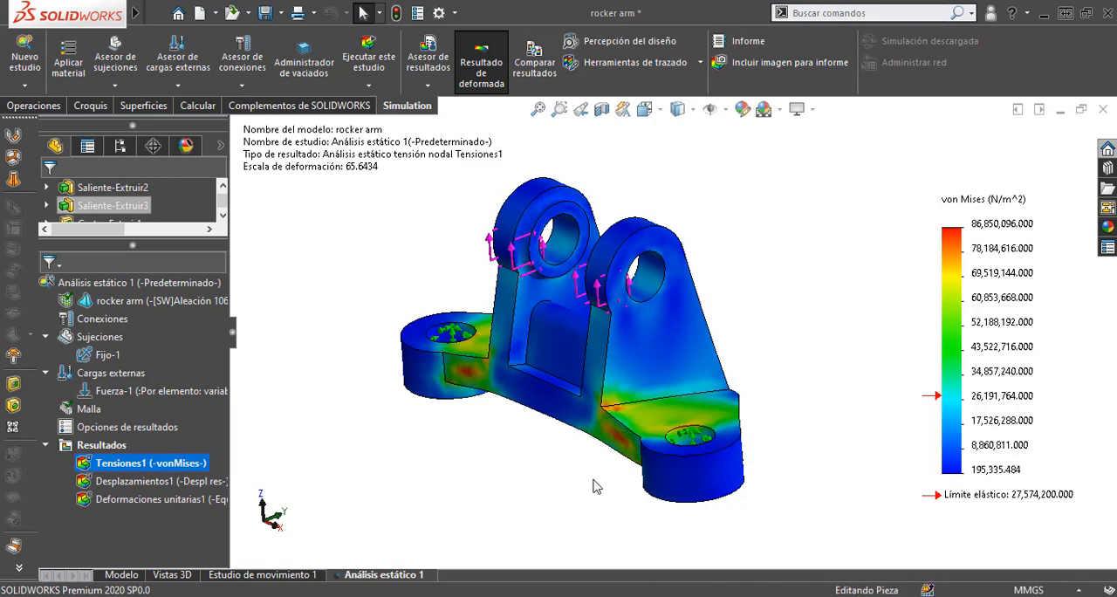
Step: Examine the von Mises stress concentrations on the arms joining the rocker arm's base lugs, from the front and underside
middle_drag(547, 452, 598, 345)
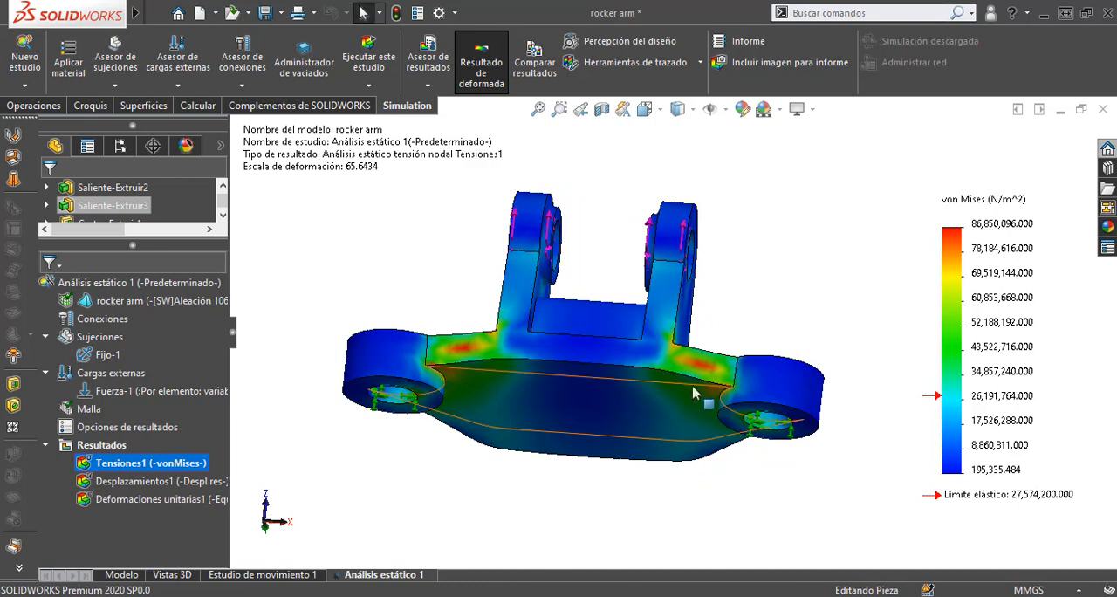
scroll(713, 377, down, 3)
scroll(713, 377, down, 5)
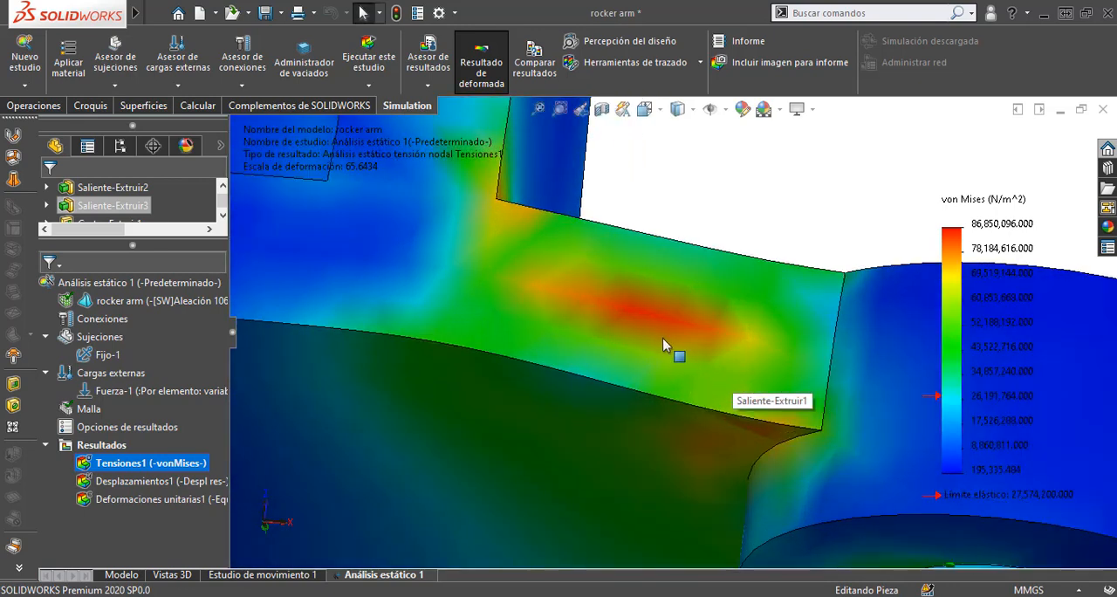
scroll(694, 351, up, 4)
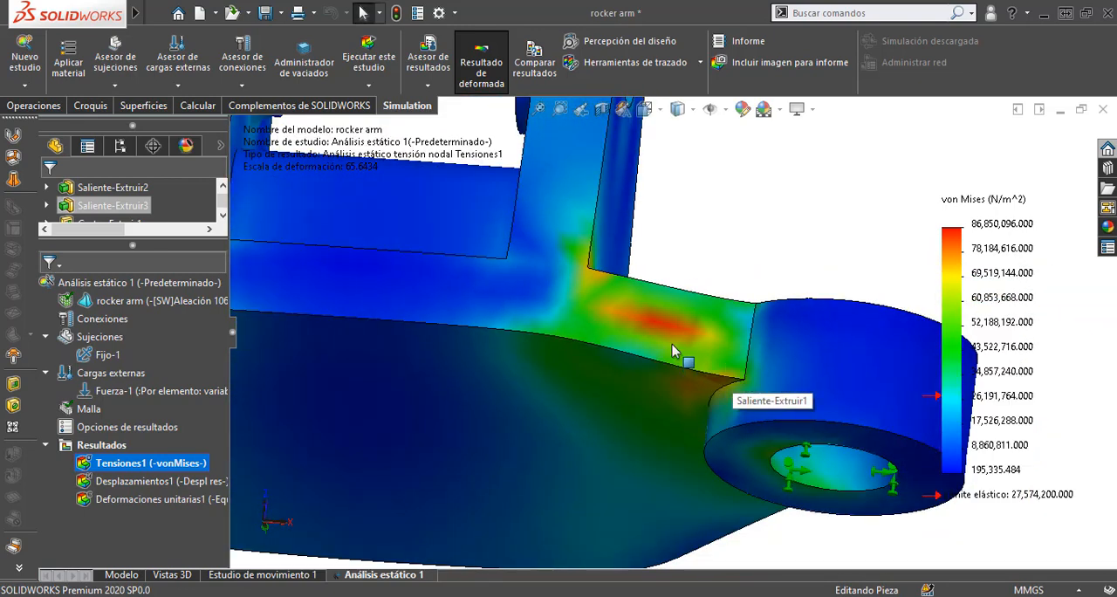
middle_drag(680, 351, 652, 326)
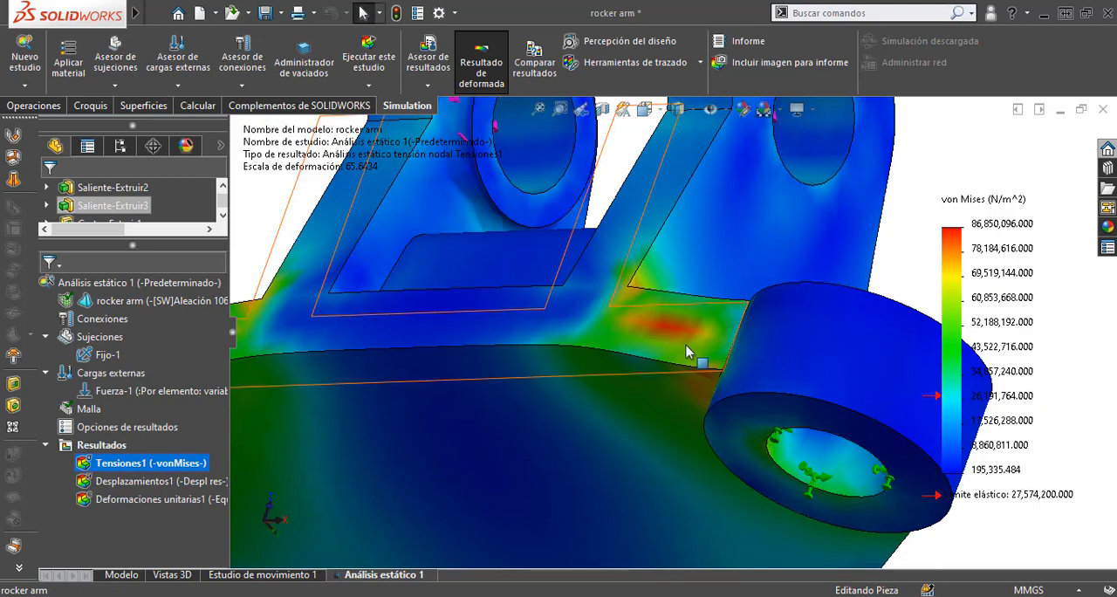
scroll(689, 352, down, 3)
scroll(662, 321, down, 5)
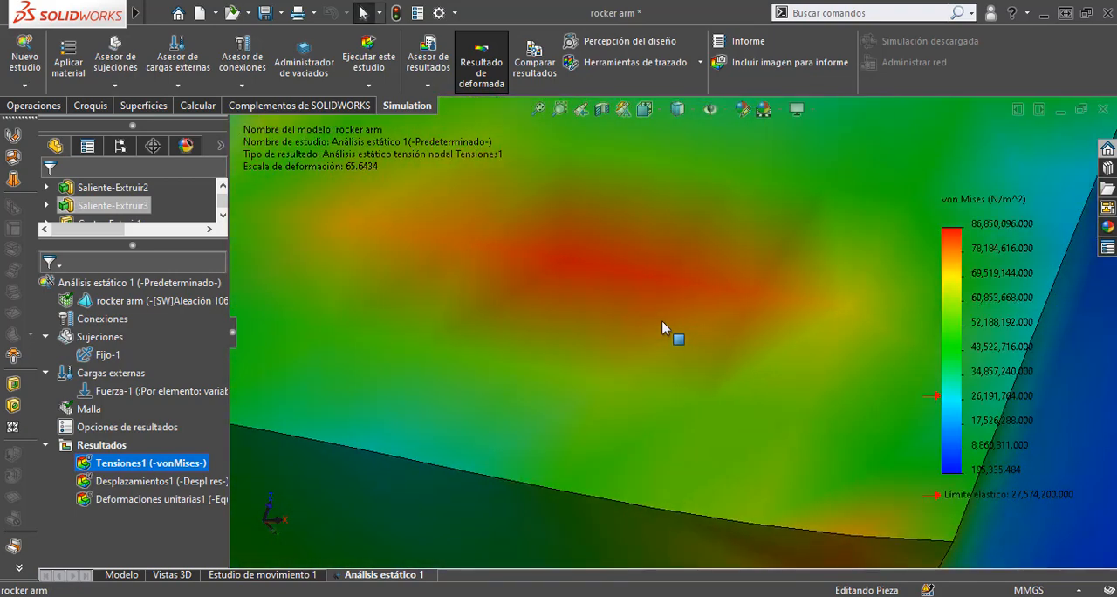
scroll(661, 320, up, 6)
scroll(671, 334, up, 5)
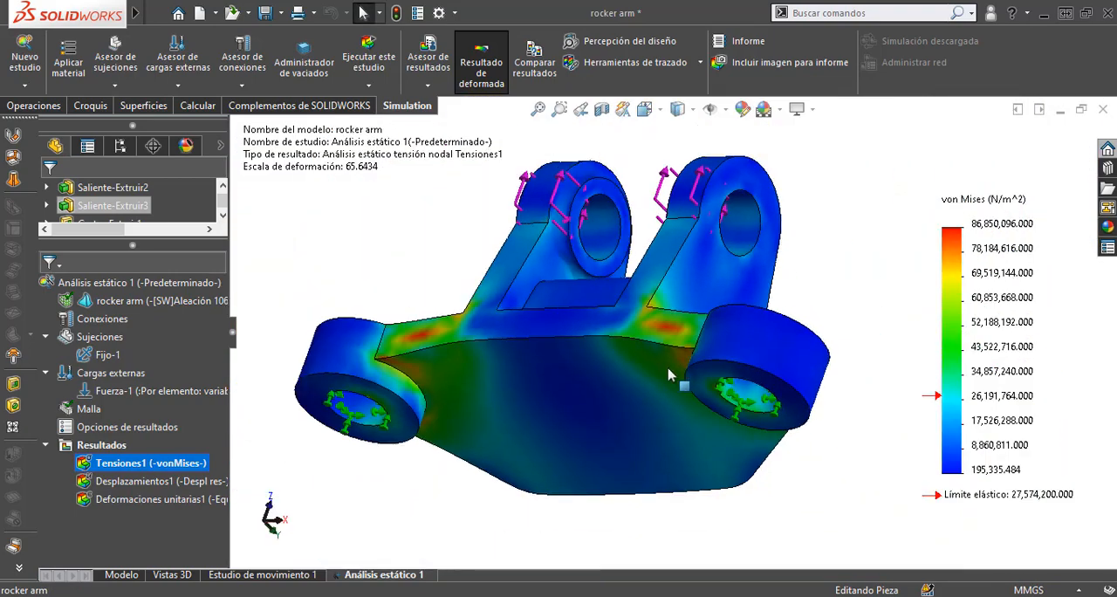
scroll(534, 347, down, 1)
scroll(536, 349, up, 5)
middle_drag(634, 363, 813, 381)
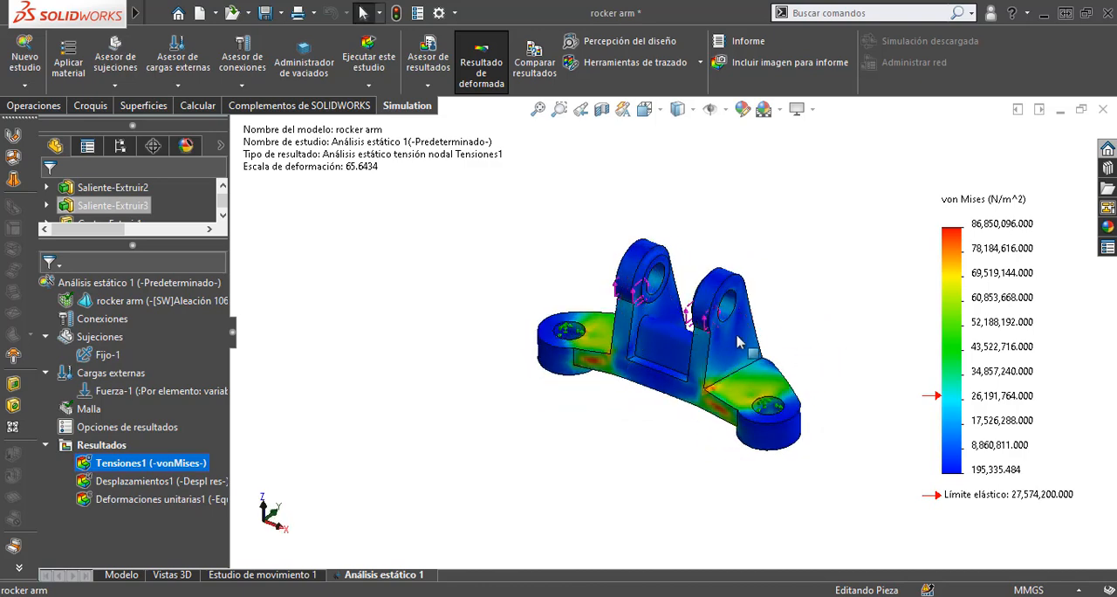
Step: Display the Desplazamientos1 displacement plot and inspect the deformed rocker arm from the side and underside
double_click(125, 481)
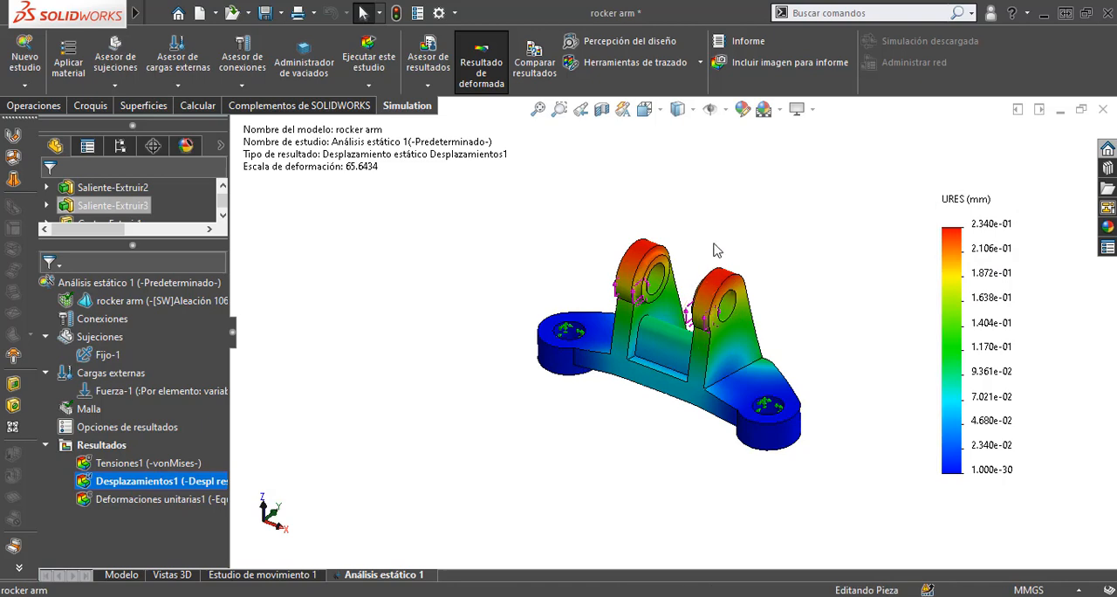
middle_drag(716, 246, 711, 340)
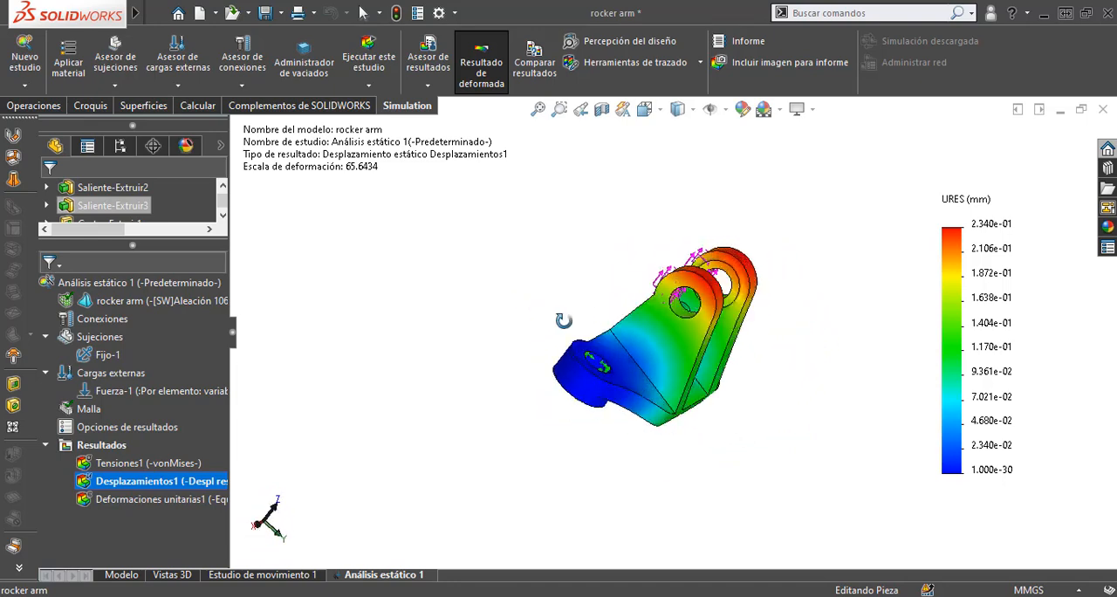
middle_drag(564, 321, 724, 294)
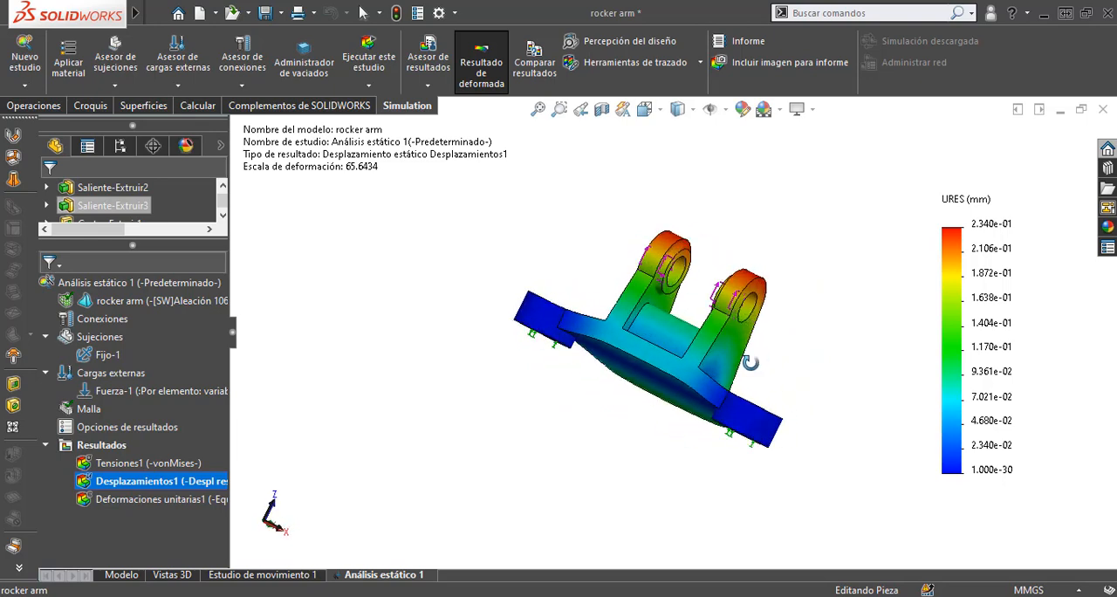
Step: Display the Deformaciones unitarias1 strain plot and examine the areas where the upright lugs meet the base
double_click(131, 499)
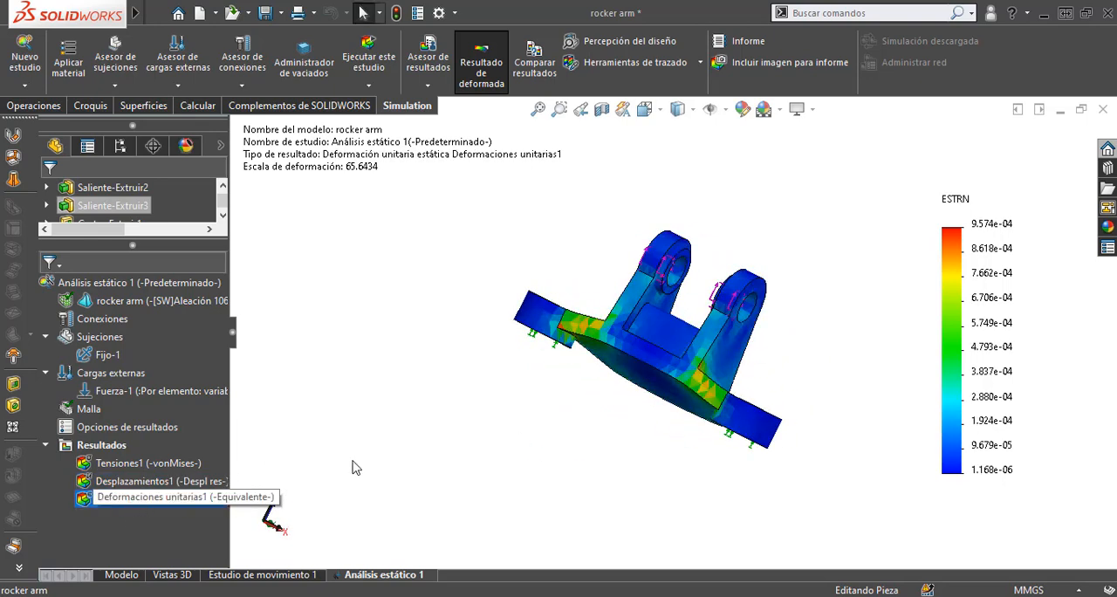
middle_drag(724, 395, 808, 297)
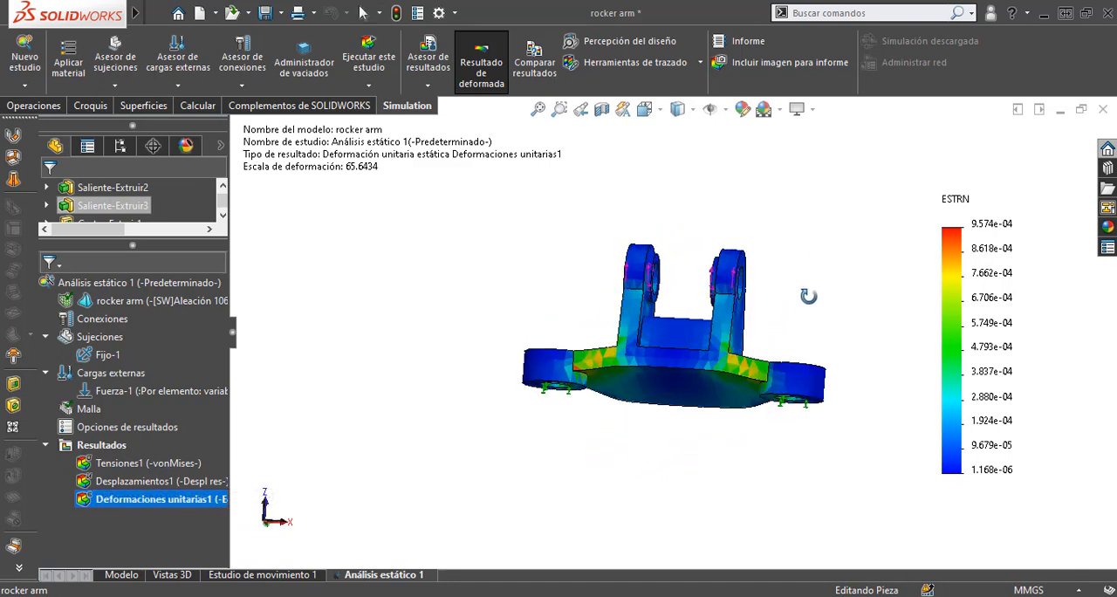
scroll(686, 393, down, 6)
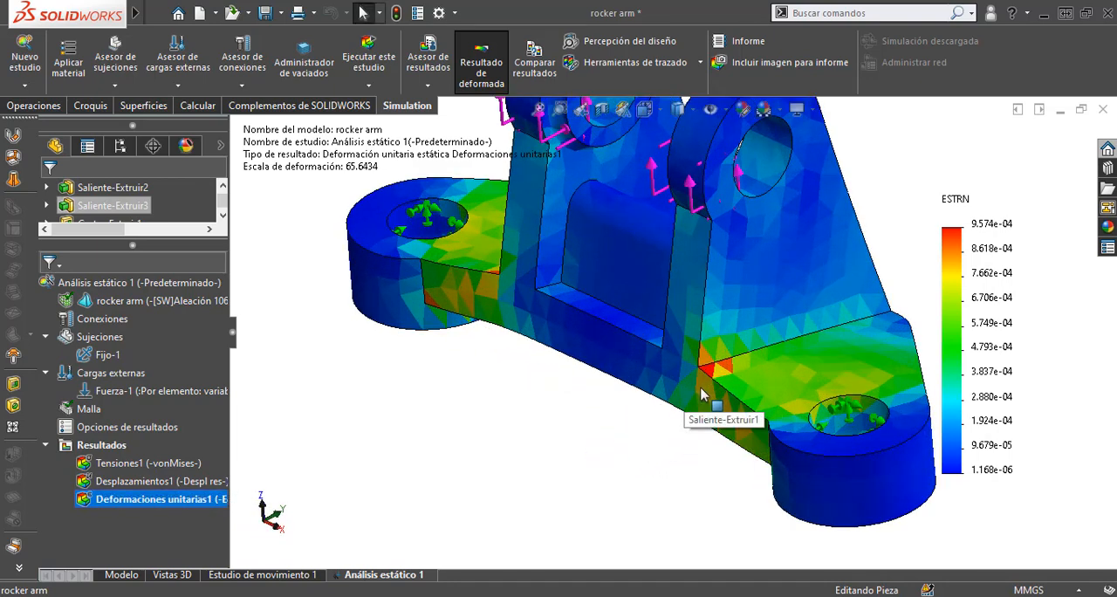
scroll(636, 380, up, 5)
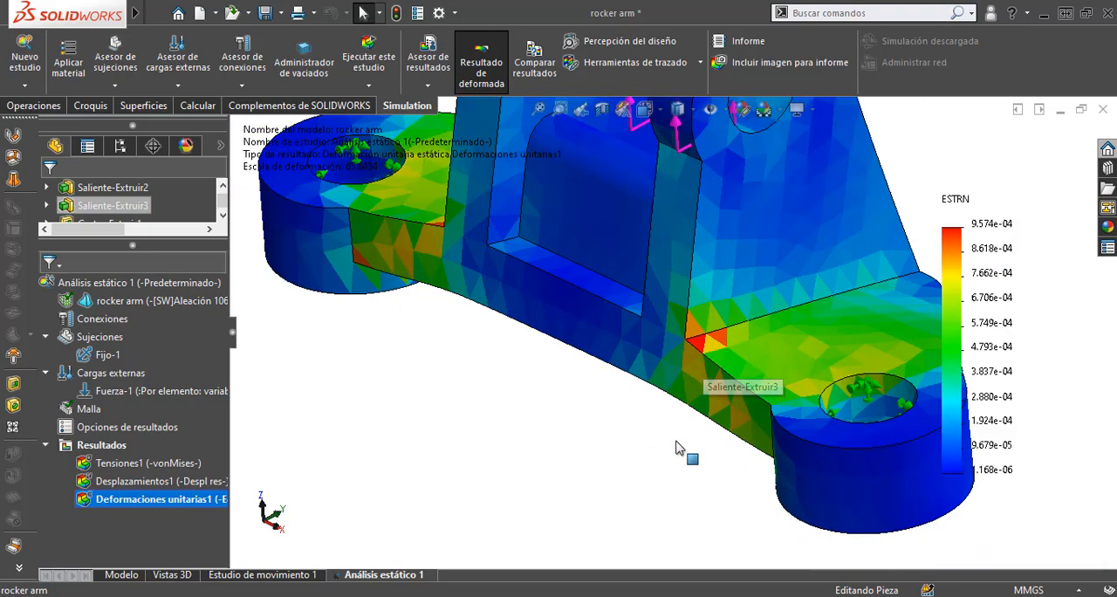
middle_drag(678, 449, 558, 302)
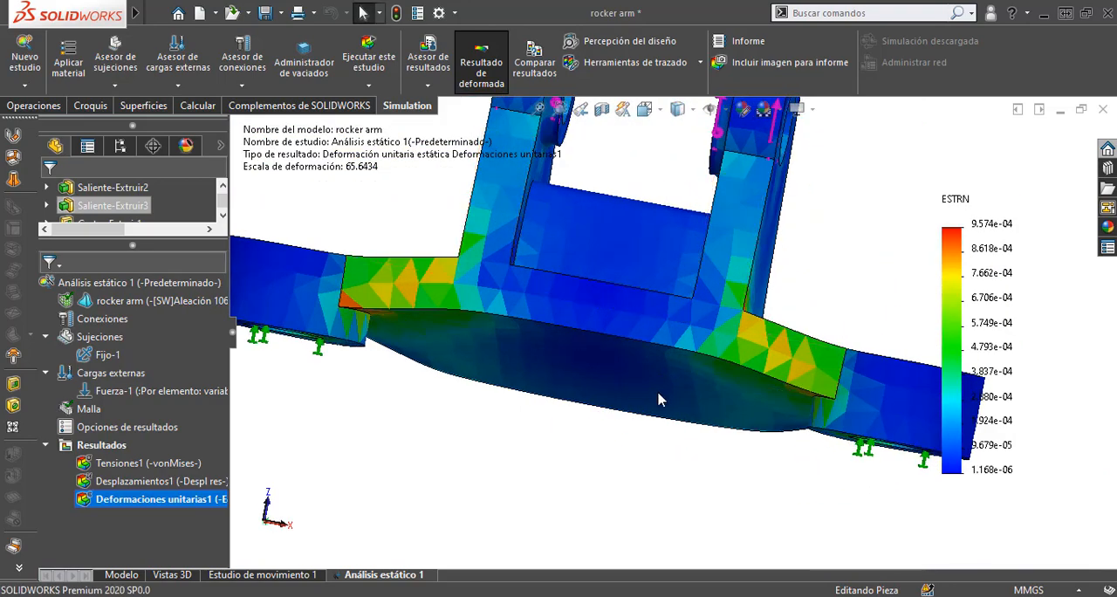
middle_drag(660, 394, 533, 459)
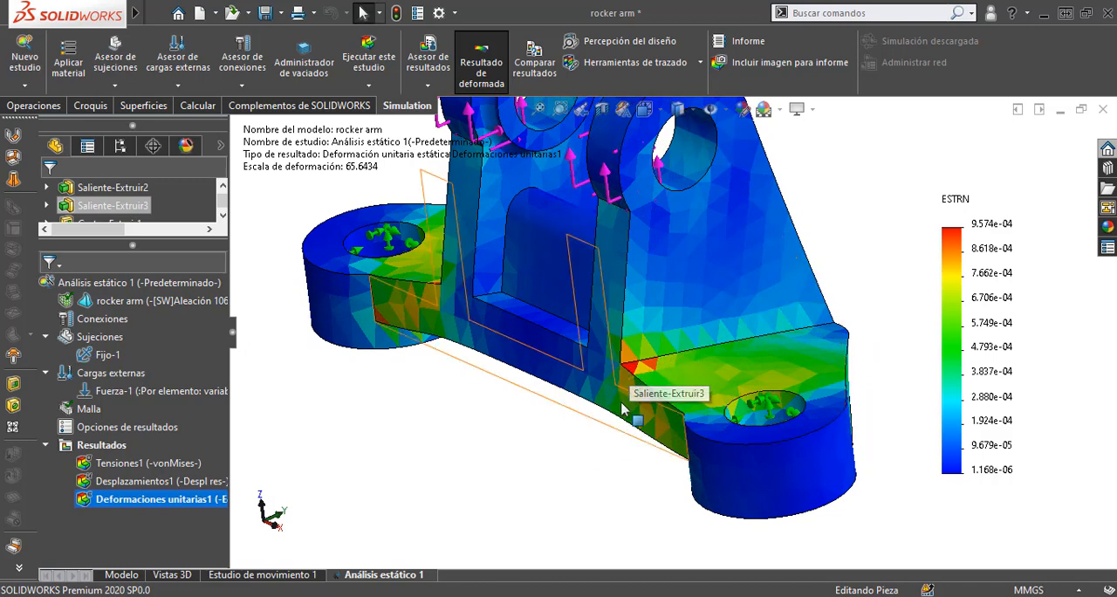
scroll(646, 442, up, 4)
Step: Redisplay the von Mises stress plot and define a factor of safety plot for all bodies with the Automático criterion
double_click(115, 465)
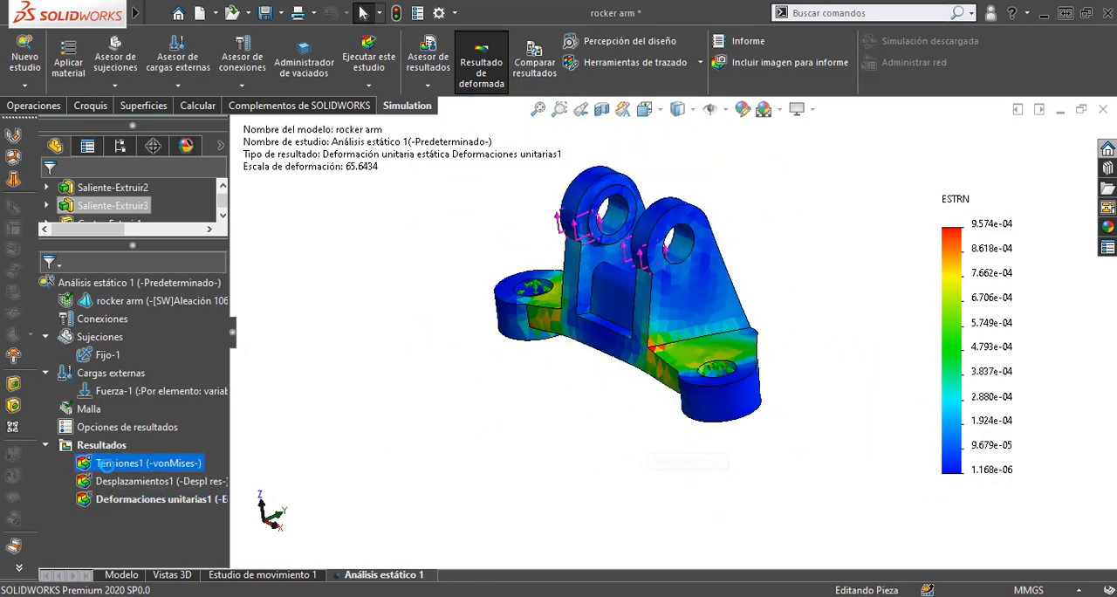
right_click(105, 447)
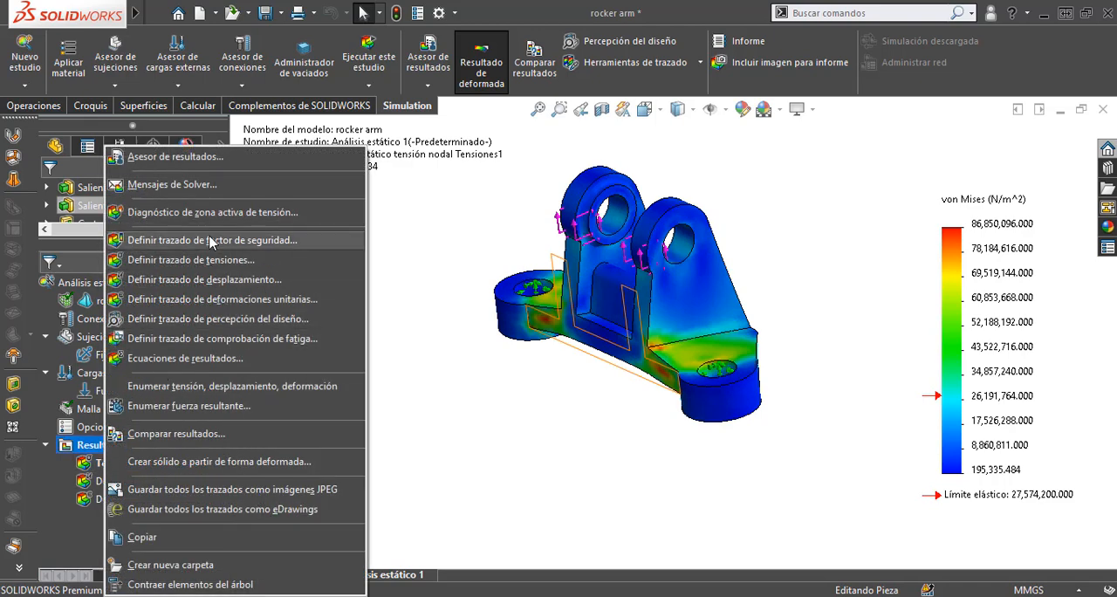
click(210, 241)
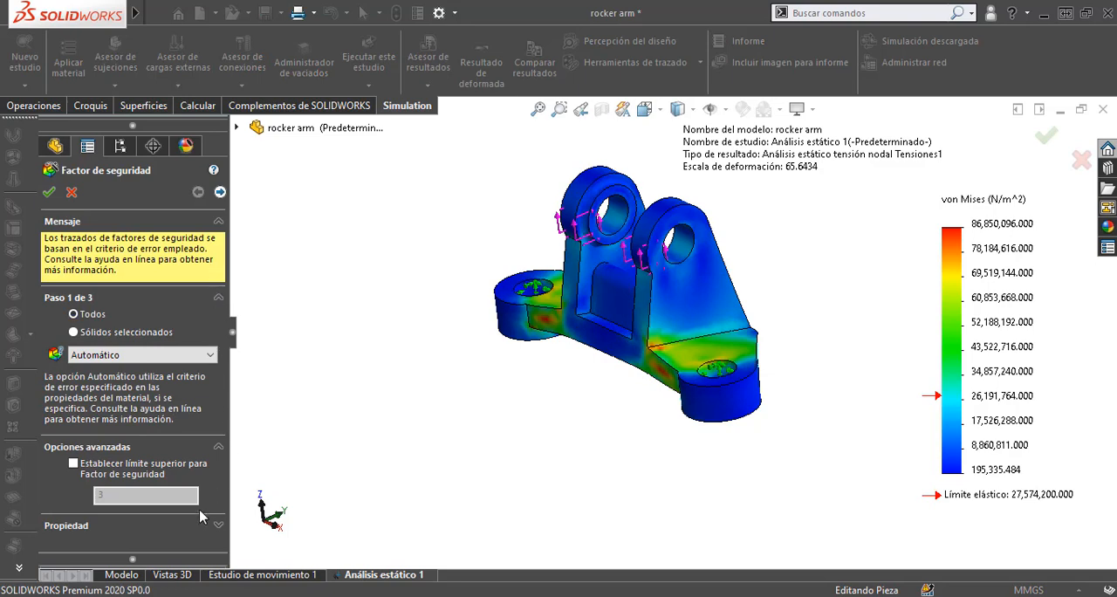
click(49, 192)
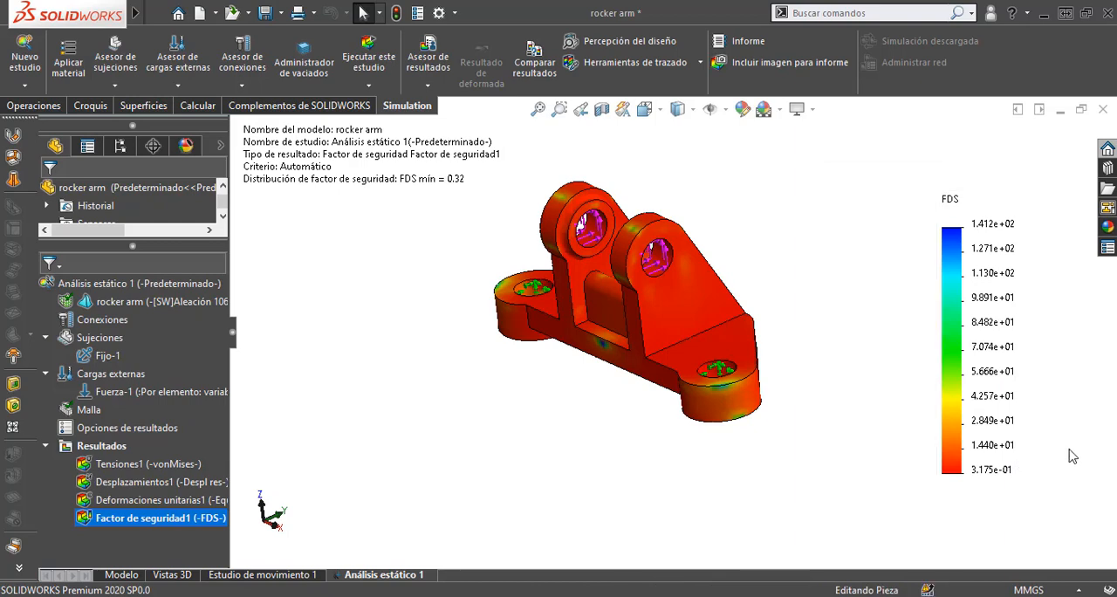
Step: Set the number format of the factor of safety plot's legend to general
right_click(1003, 407)
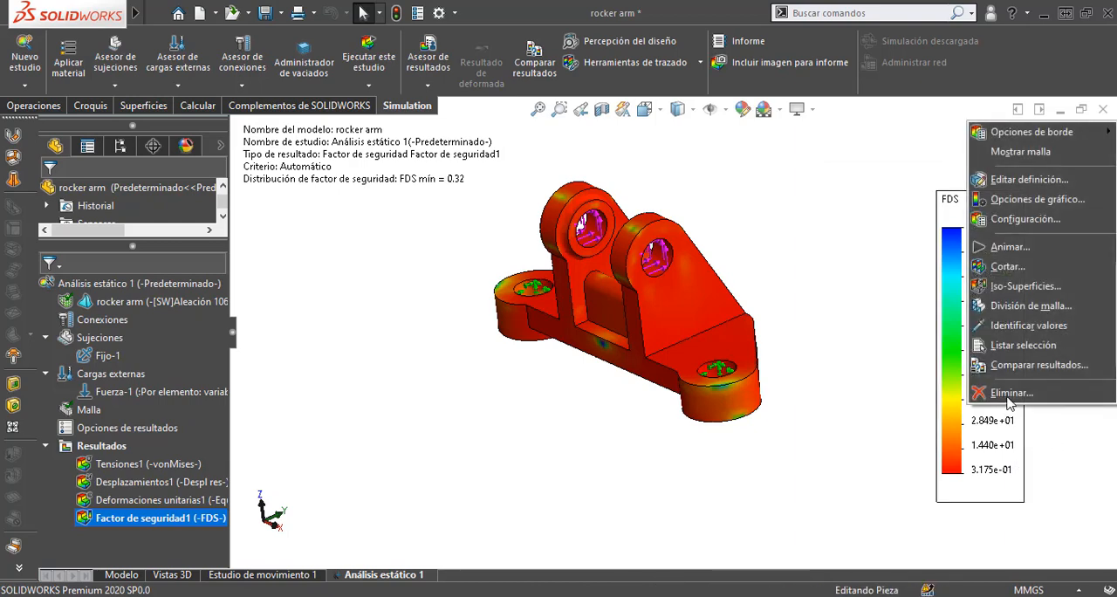
click(1048, 202)
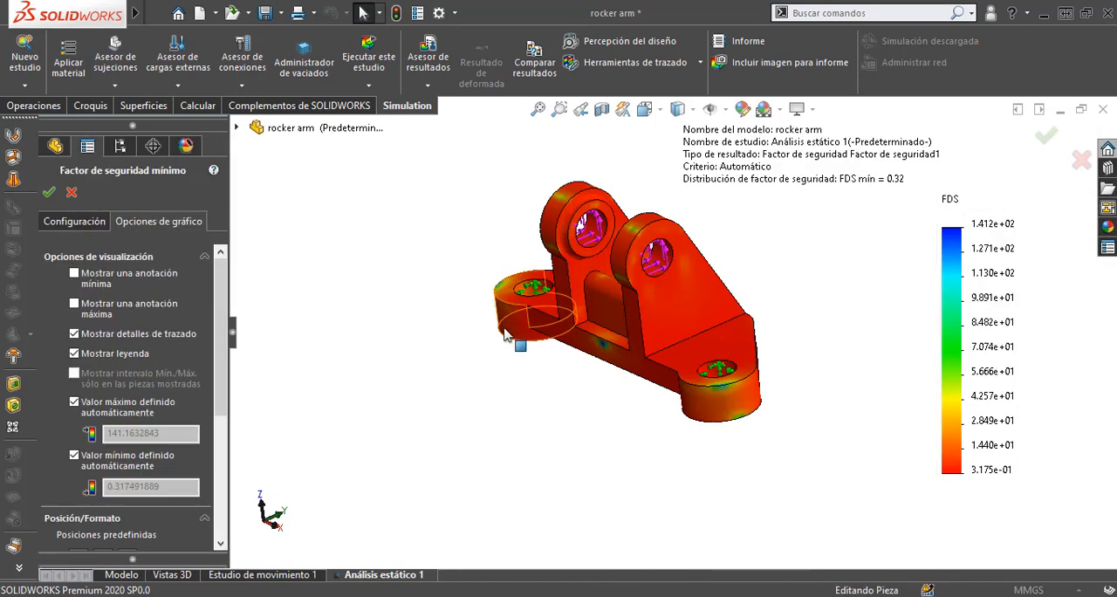
scroll(209, 376, down, 5)
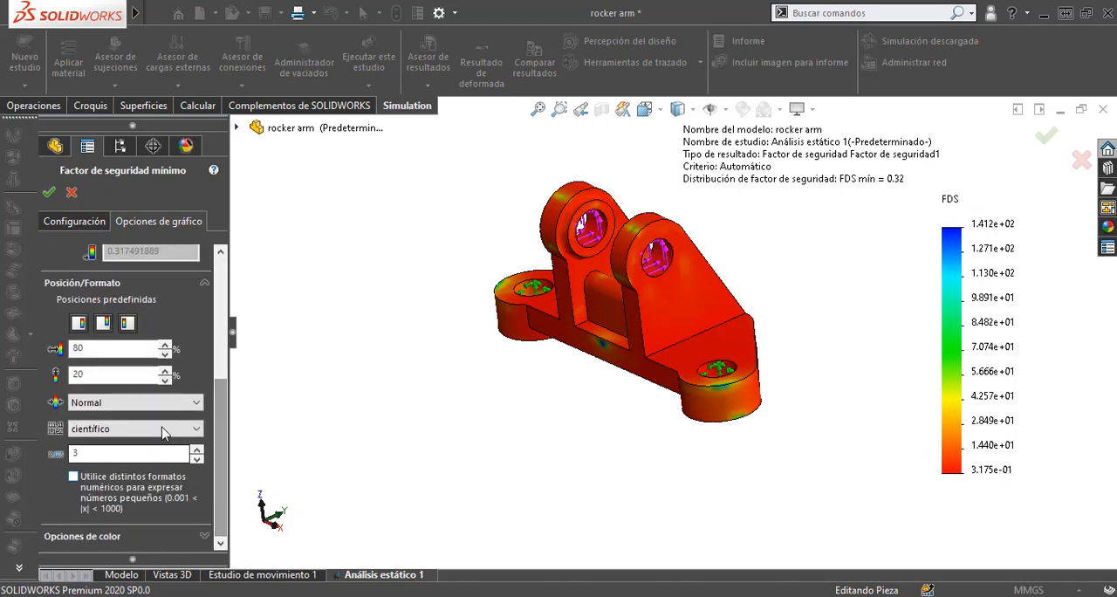
click(162, 430)
click(105, 467)
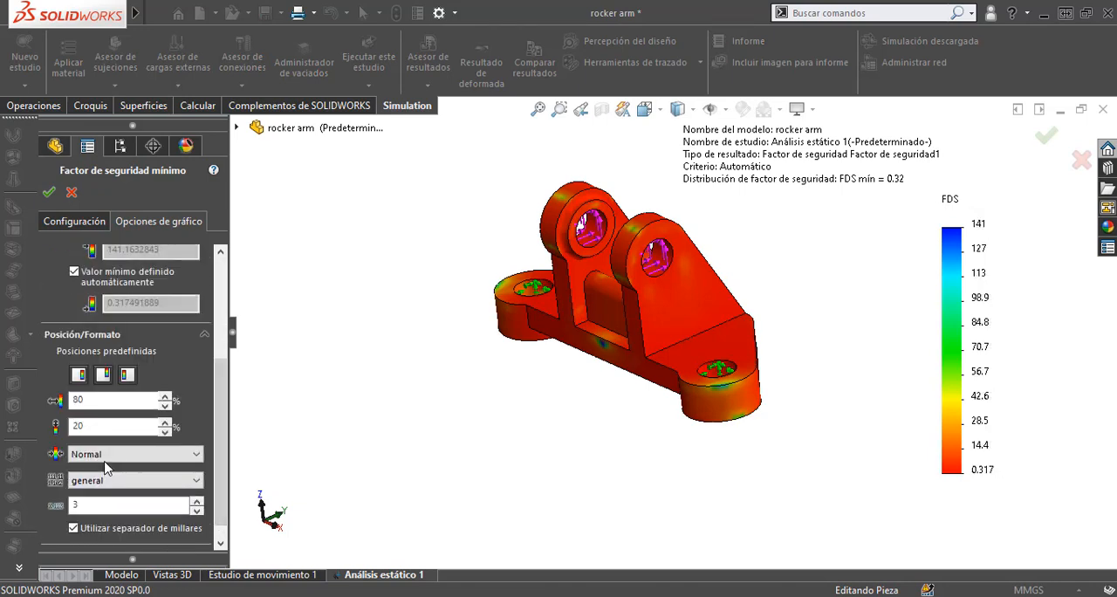
click(48, 192)
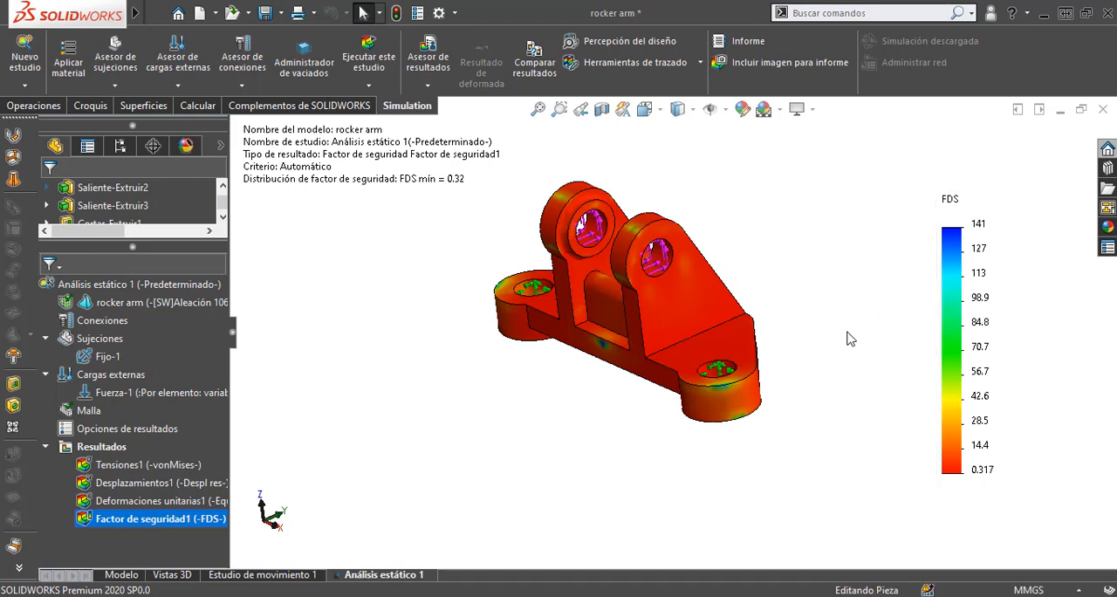
Step: Examine the factor of safety distribution on the rocker arm, focusing on the base's front face below the pocket
mouse_move(851, 338)
middle_down()
mouse_move(863, 302)
mouse_move(723, 292)
mouse_move(626, 302)
mouse_move(801, 282)
mouse_move(935, 236)
mouse_move(881, 288)
mouse_move(770, 349)
mouse_move(871, 318)
mouse_move(848, 317)
mouse_move(858, 384)
mouse_move(866, 286)
mouse_move(843, 352)
middle_up()
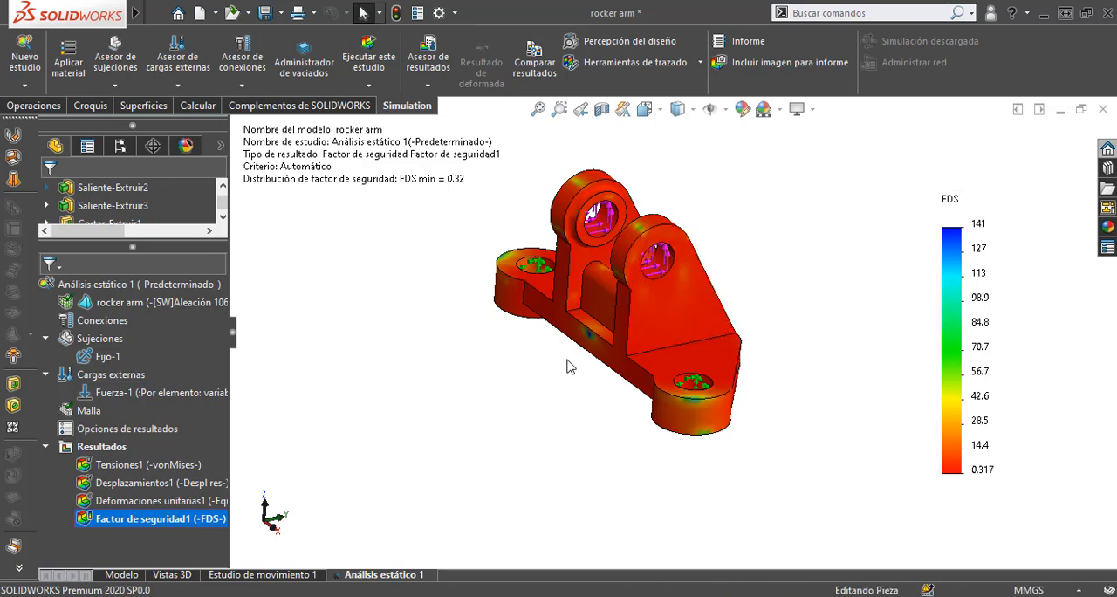
scroll(585, 354, down, 5)
scroll(585, 354, down, 5)
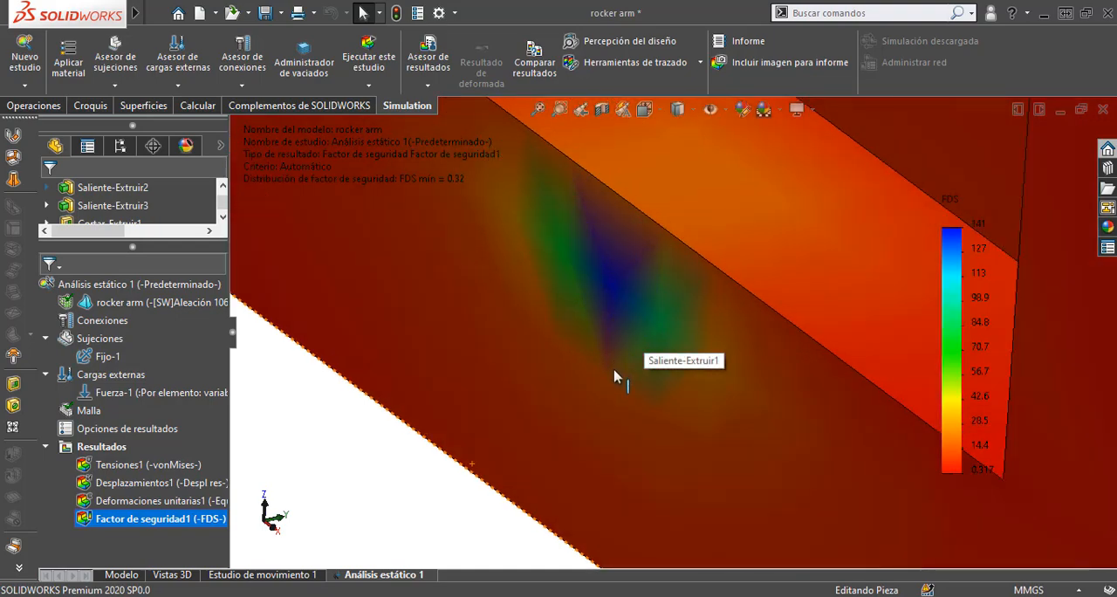
scroll(614, 376, up, 8)
middle_drag(628, 404, 715, 444)
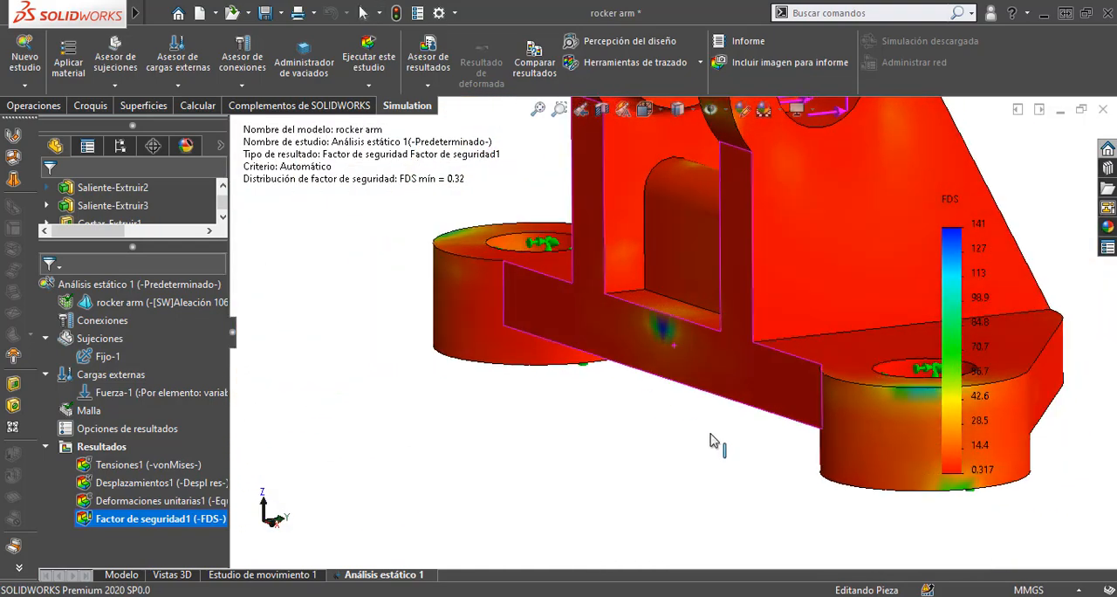
scroll(686, 440, up, 6)
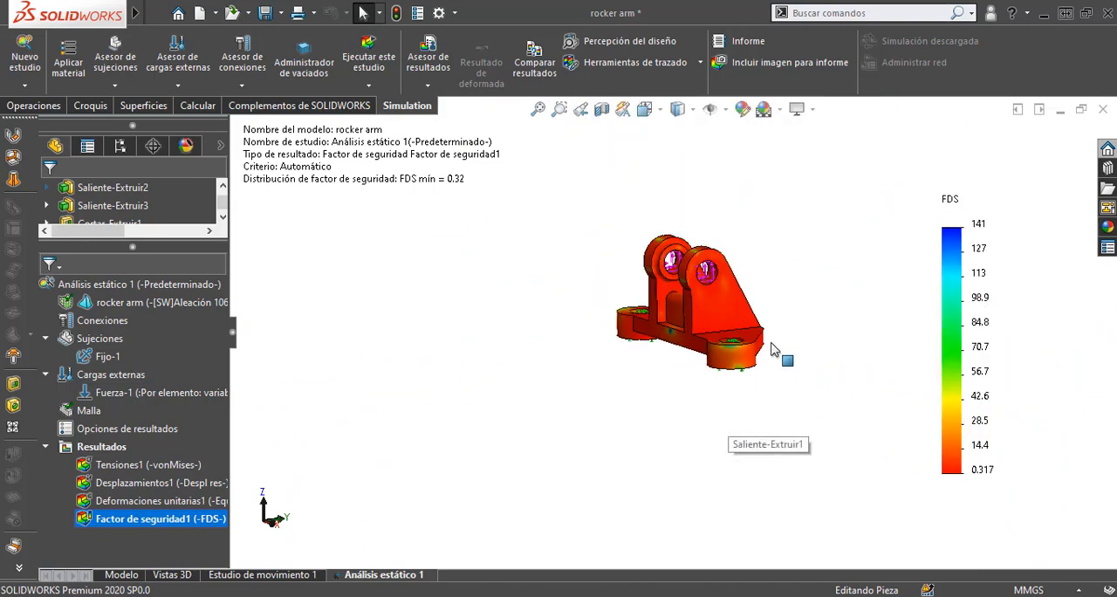
scroll(733, 296, down, 2)
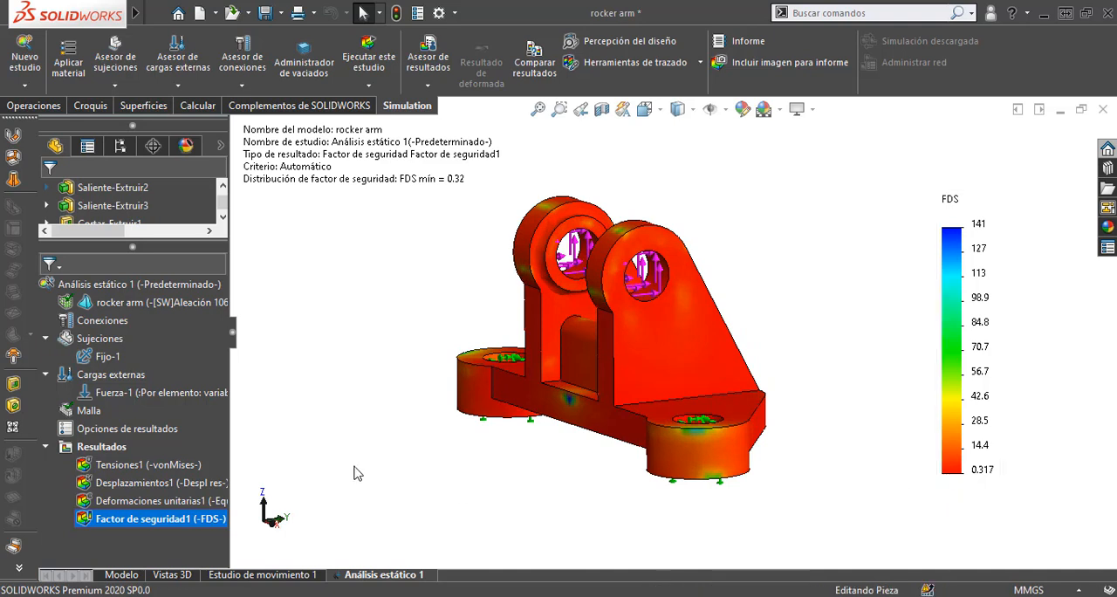
Step: Compare the Tensiones1 von Mises stress plot with the Factor de seguridad1 plot, viewing the rocker arm from several angles
double_click(158, 464)
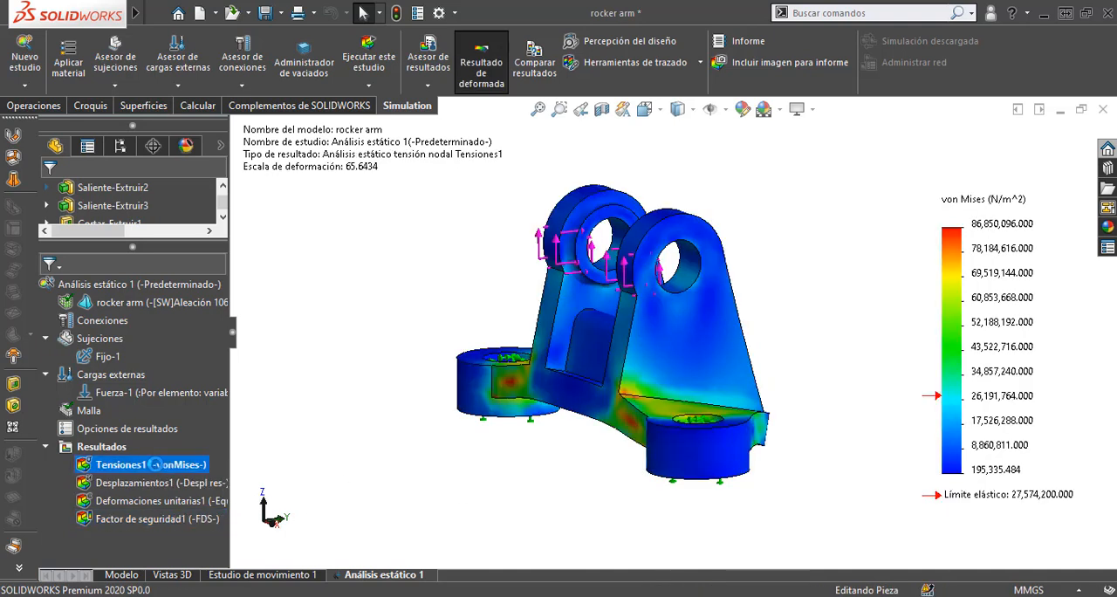
middle_drag(809, 441, 846, 450)
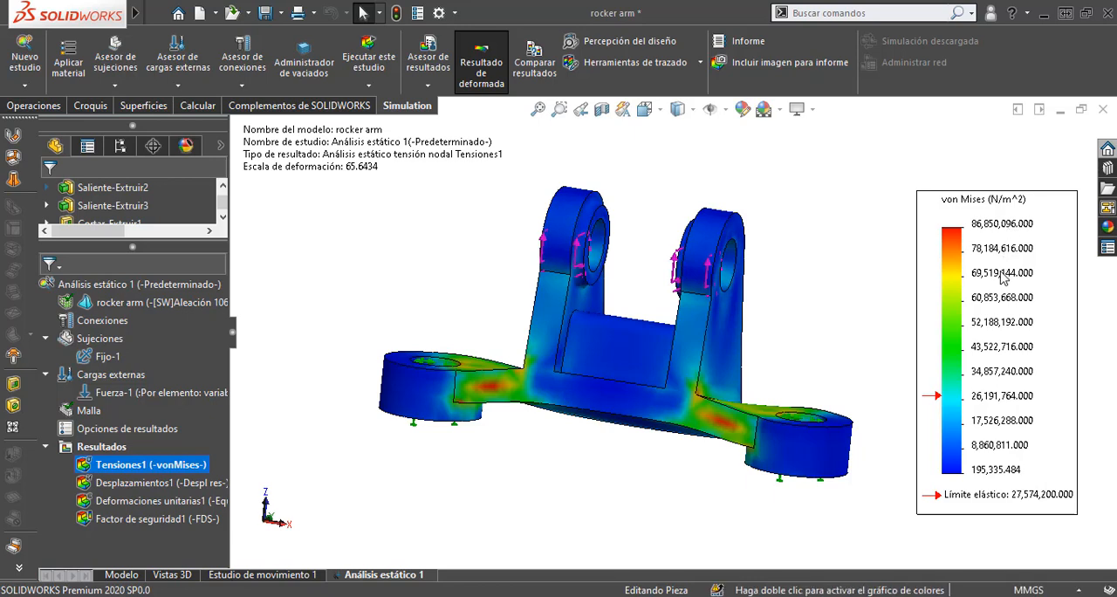
middle_drag(880, 371, 838, 379)
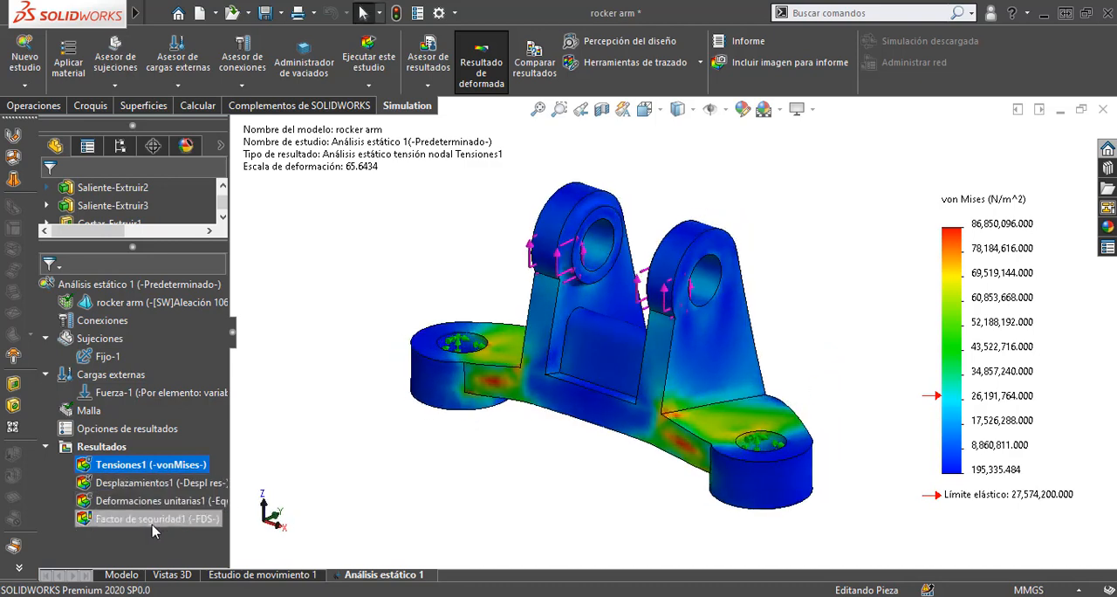
double_click(152, 522)
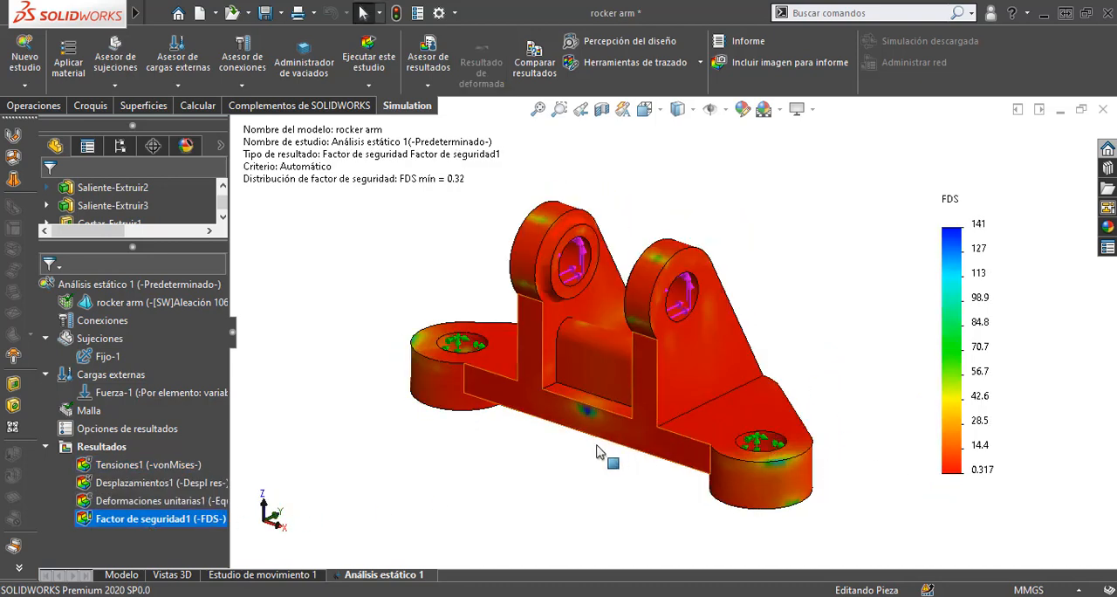
middle_drag(571, 452, 681, 323)
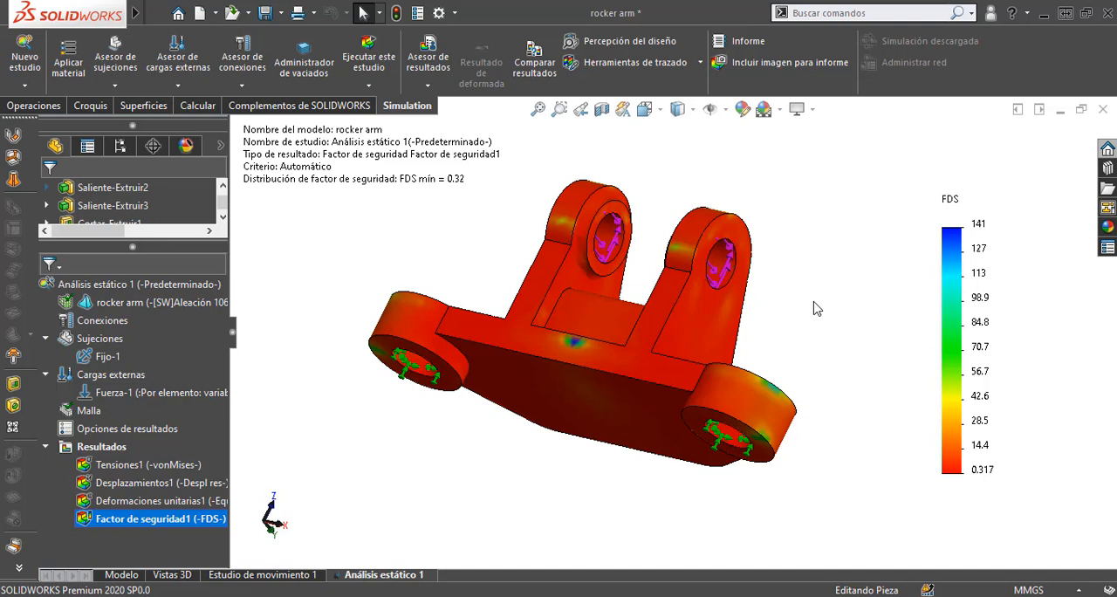
Step: Examine the factor of safety plot around the rocker arm's base, pocket and lugs, from below and from the side
scroll(815, 338, up, 4)
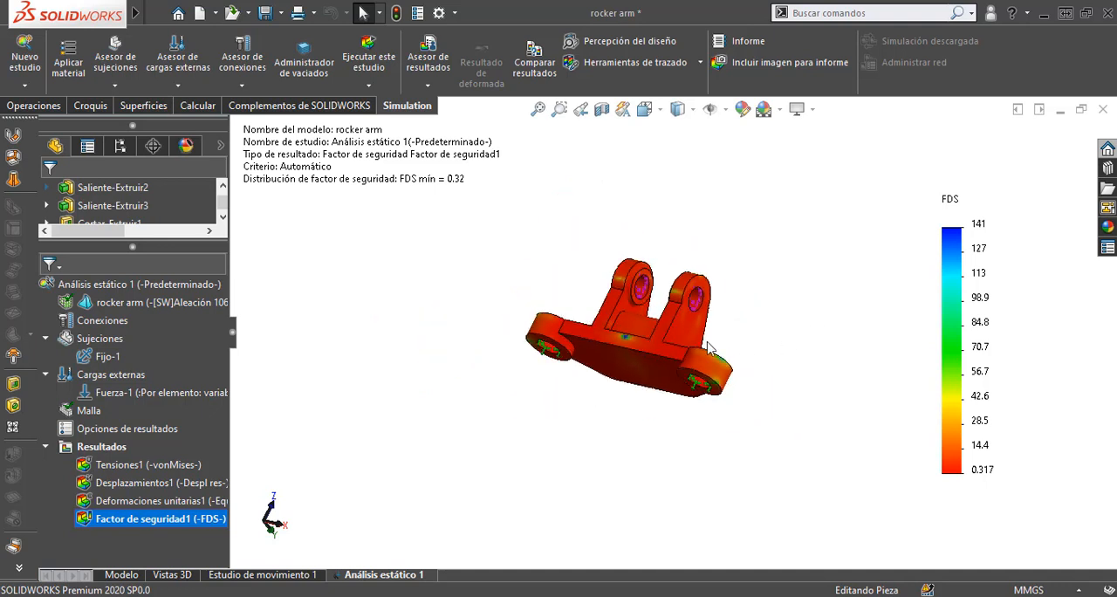
scroll(582, 318, down, 4)
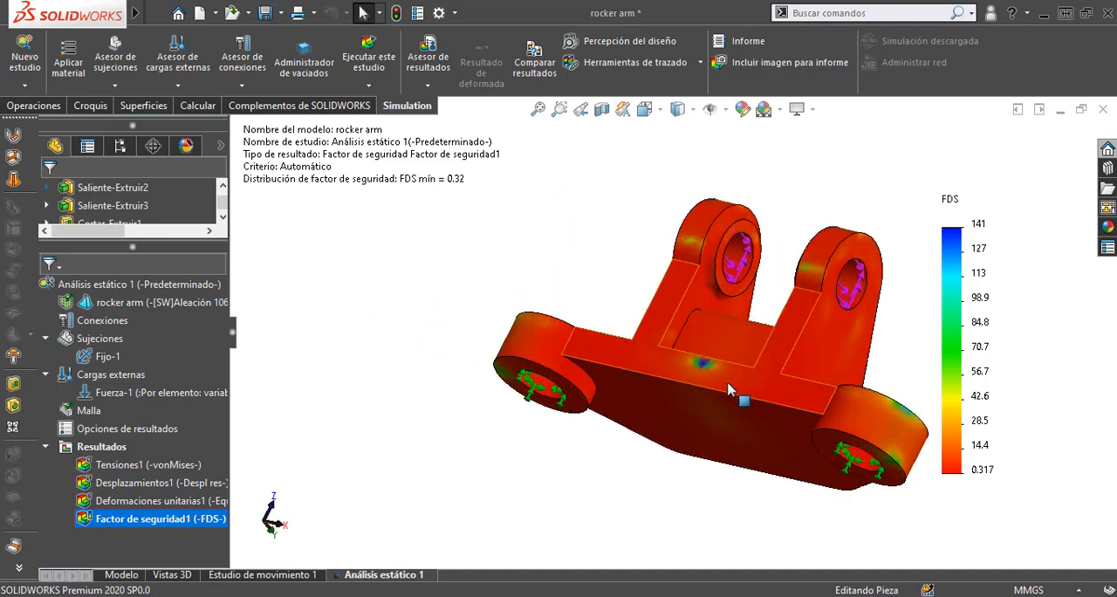
scroll(730, 377, up, 3)
scroll(730, 379, down, 3)
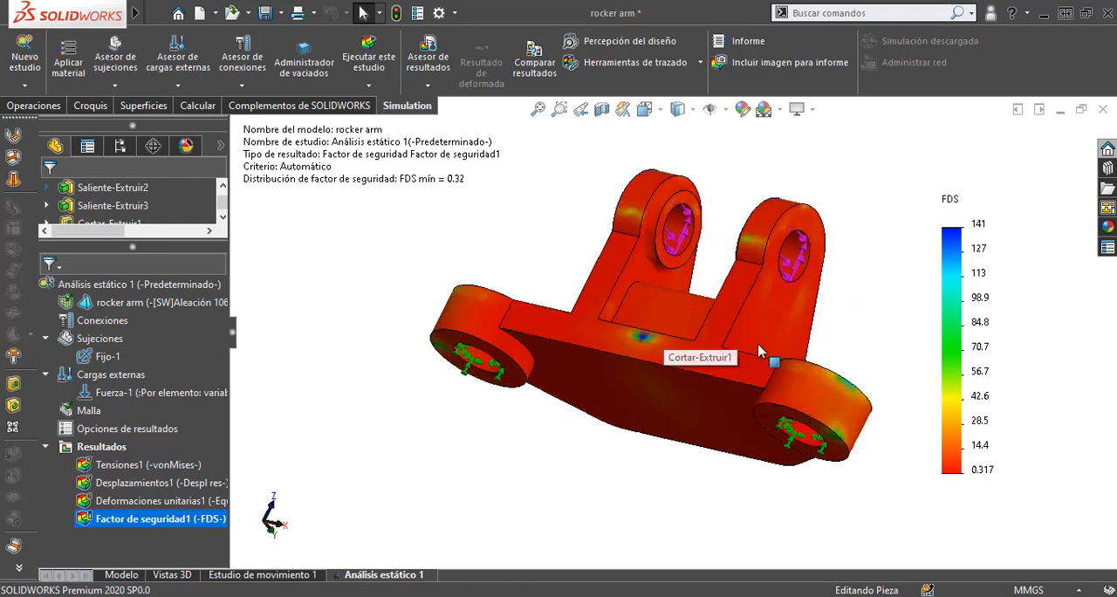
middle_drag(864, 367, 865, 297)
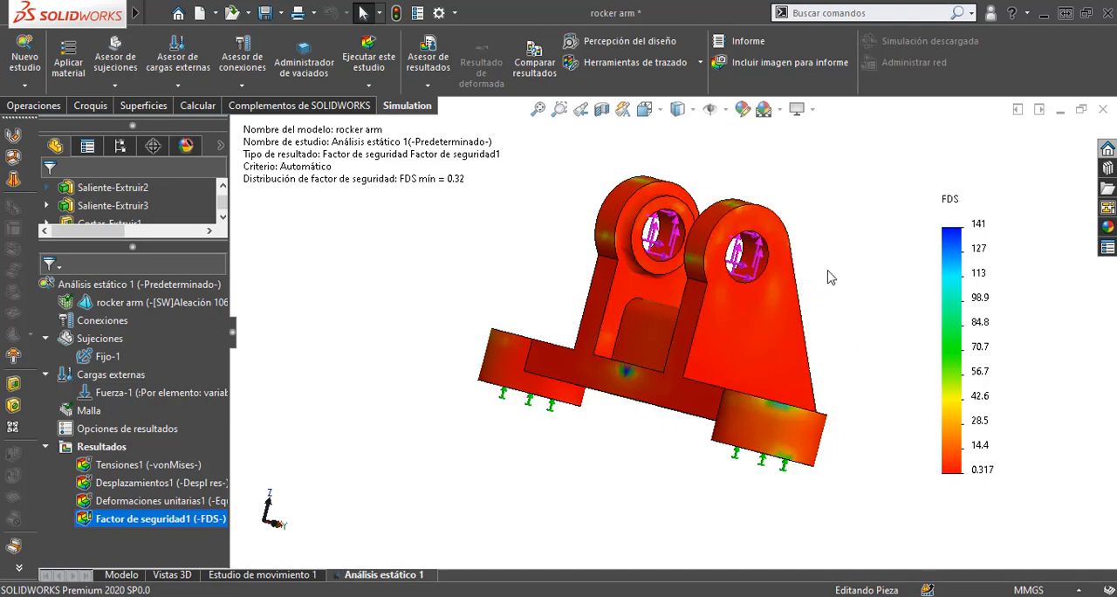
Step: Redisplay the Tensiones1 von Mises stress plot and inspect where the lugs meet the base arms
double_click(149, 465)
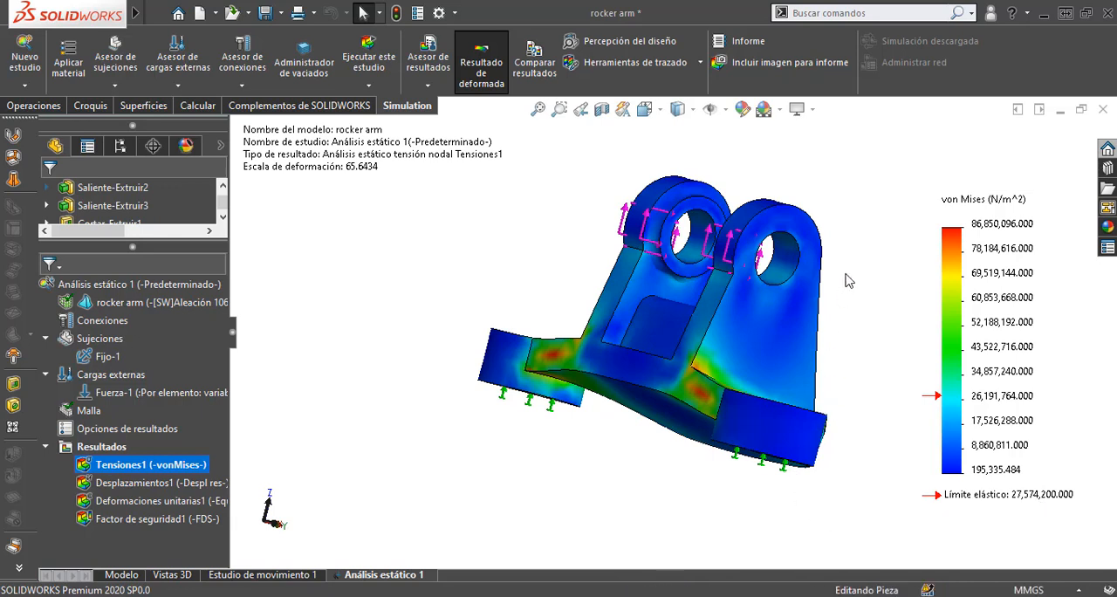
mouse_move(847, 279)
middle_down()
mouse_move(839, 288)
mouse_move(836, 261)
mouse_move(844, 301)
mouse_move(812, 333)
mouse_move(830, 269)
mouse_move(852, 295)
middle_up()
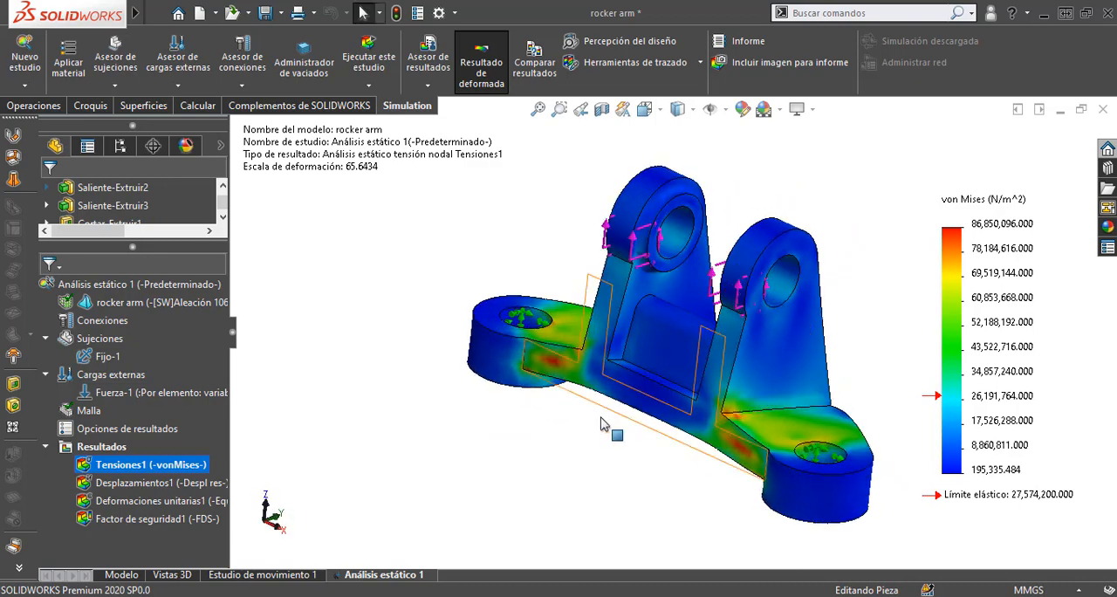
middle_drag(551, 434, 542, 399)
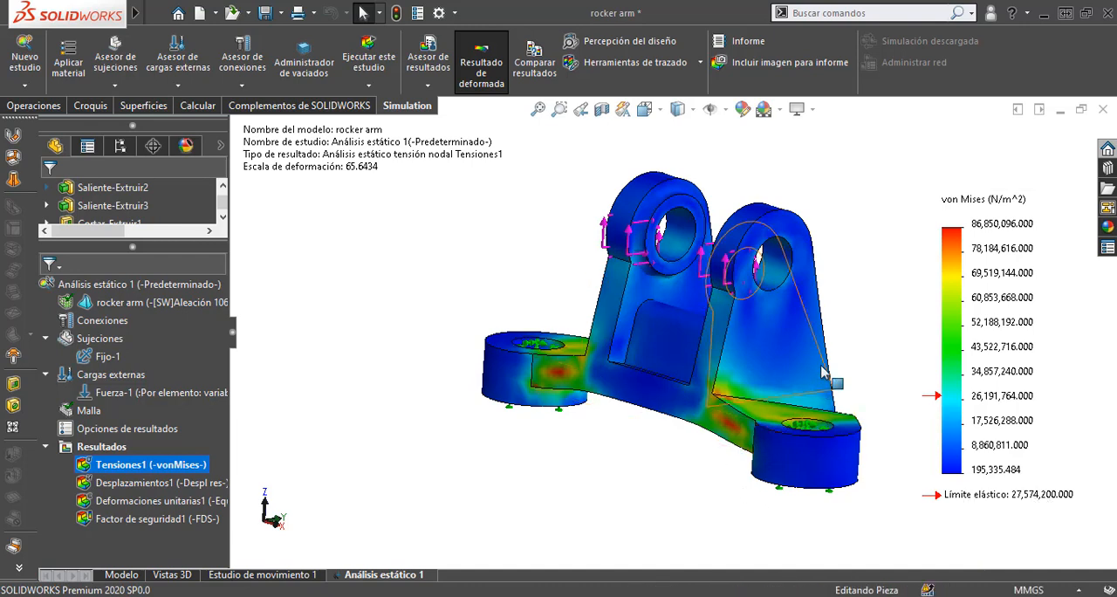
mouse_move(833, 332)
middle_down()
mouse_move(824, 325)
mouse_move(835, 316)
mouse_move(840, 343)
middle_up()
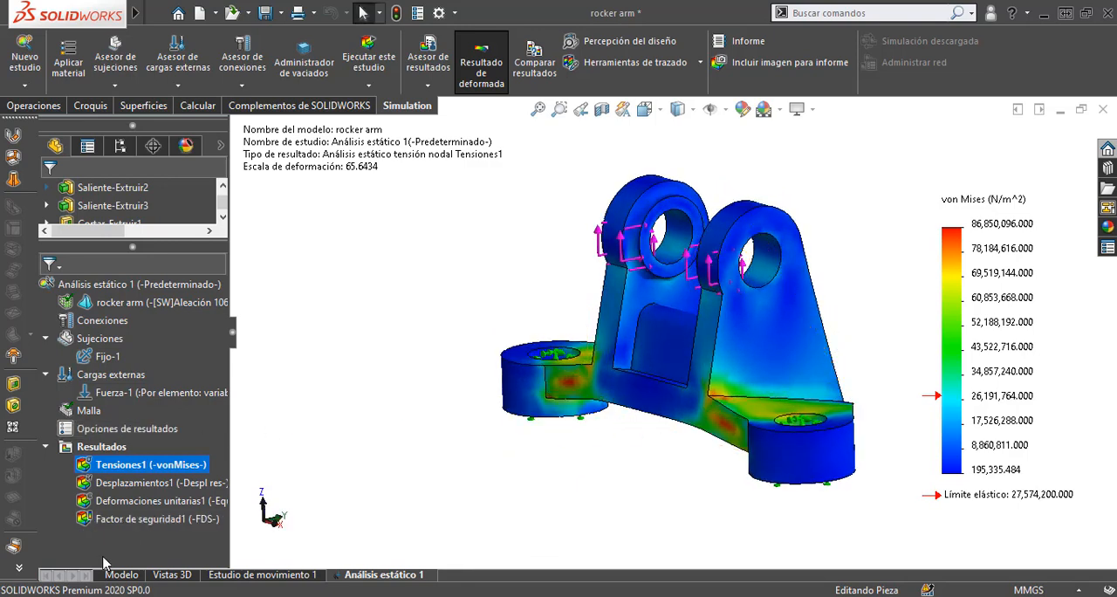
Step: Switch back to the Factor de seguridad1 plot and inspect the lugs, base and mounting bosses
double_click(135, 518)
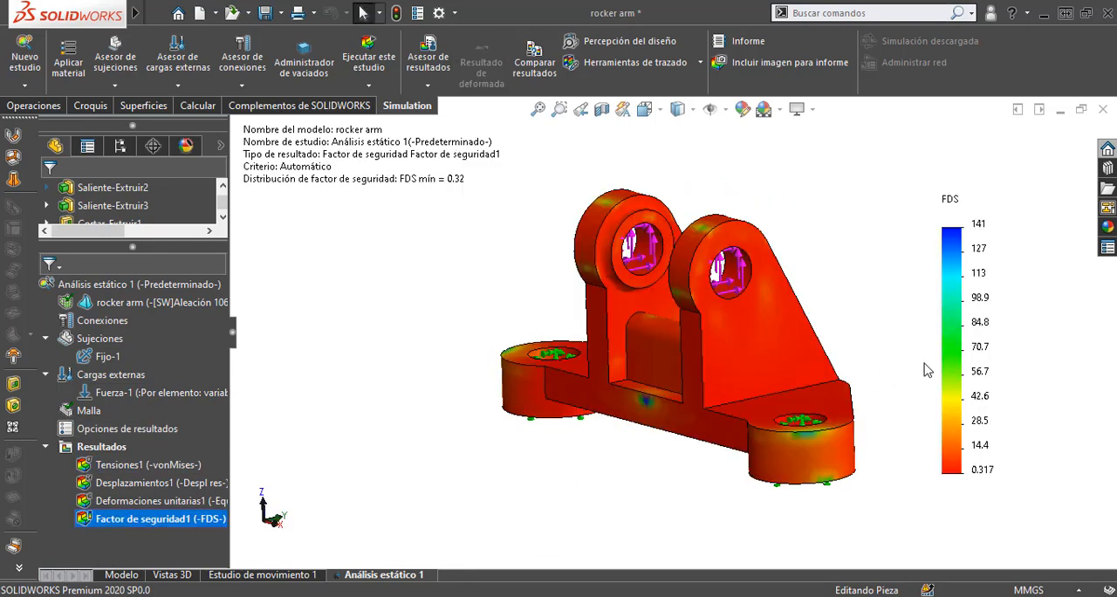
middle_drag(904, 343, 922, 377)
scroll(870, 377, up, 4)
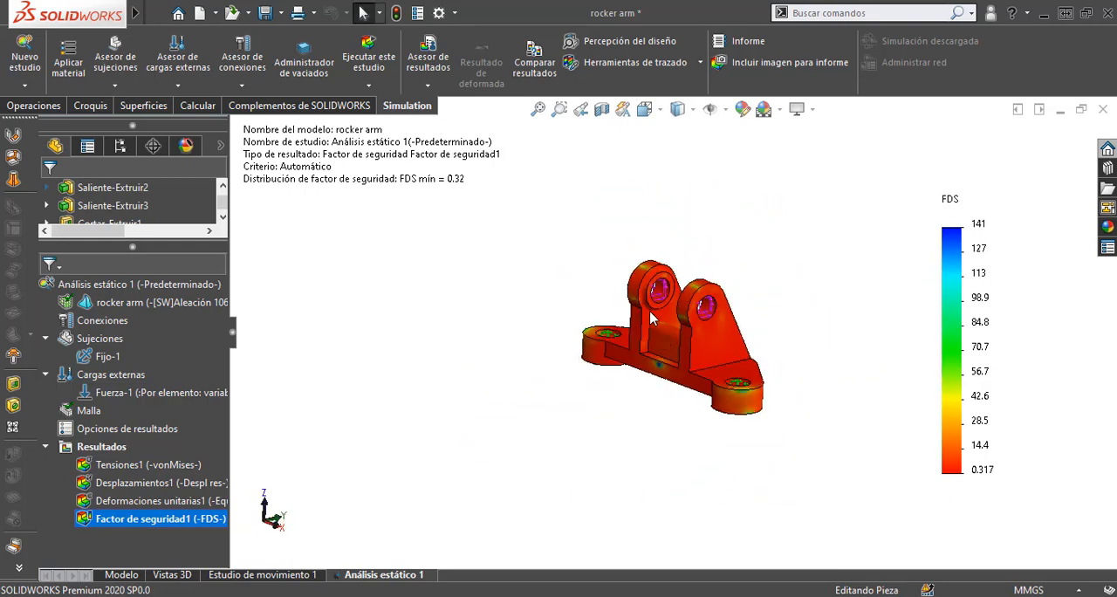
scroll(651, 314, down, 4)
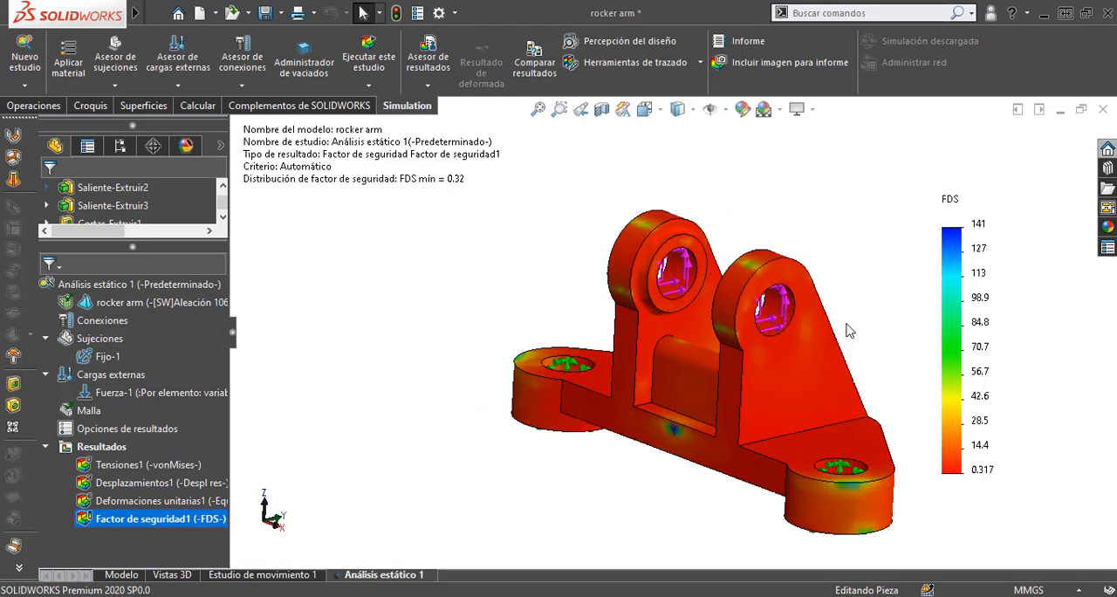
mouse_move(848, 330)
middle_down()
mouse_move(850, 249)
mouse_move(663, 297)
mouse_move(853, 269)
mouse_move(862, 346)
middle_up()
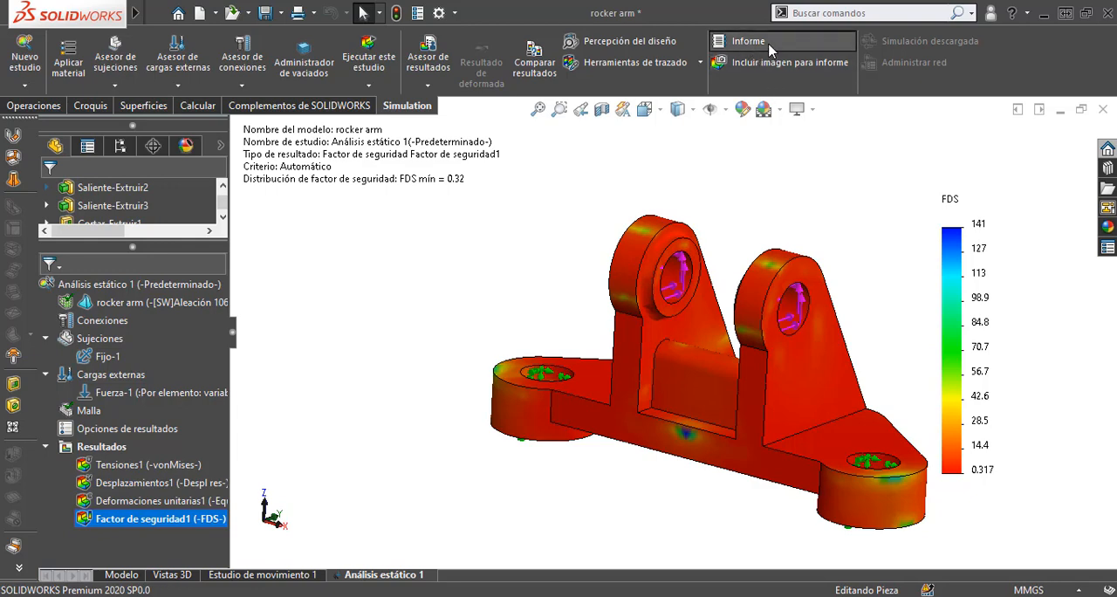
Step: Start a study report and include the designer's full name and the company ITJMMPYH Campus Tamazula in its header
click(745, 41)
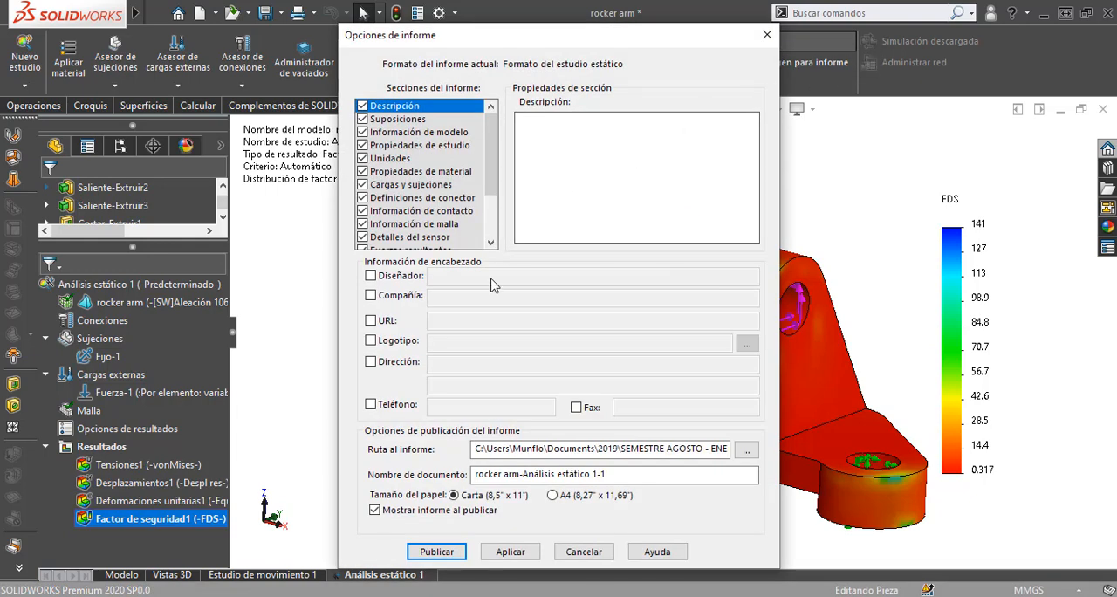
click(371, 278)
click(459, 276)
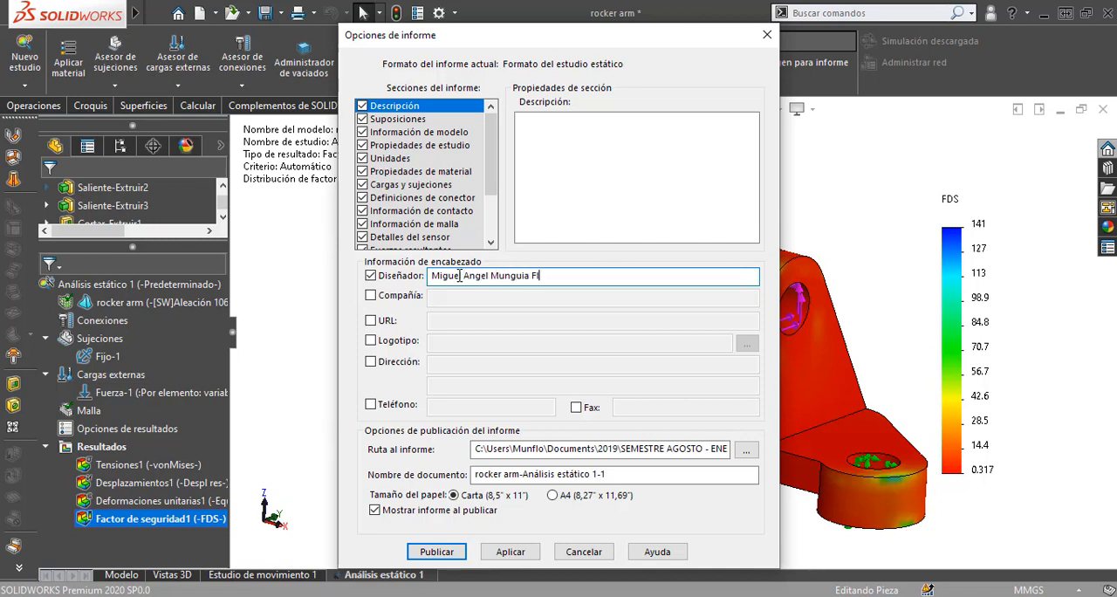
text(Miguel Angel Munguia Flores)
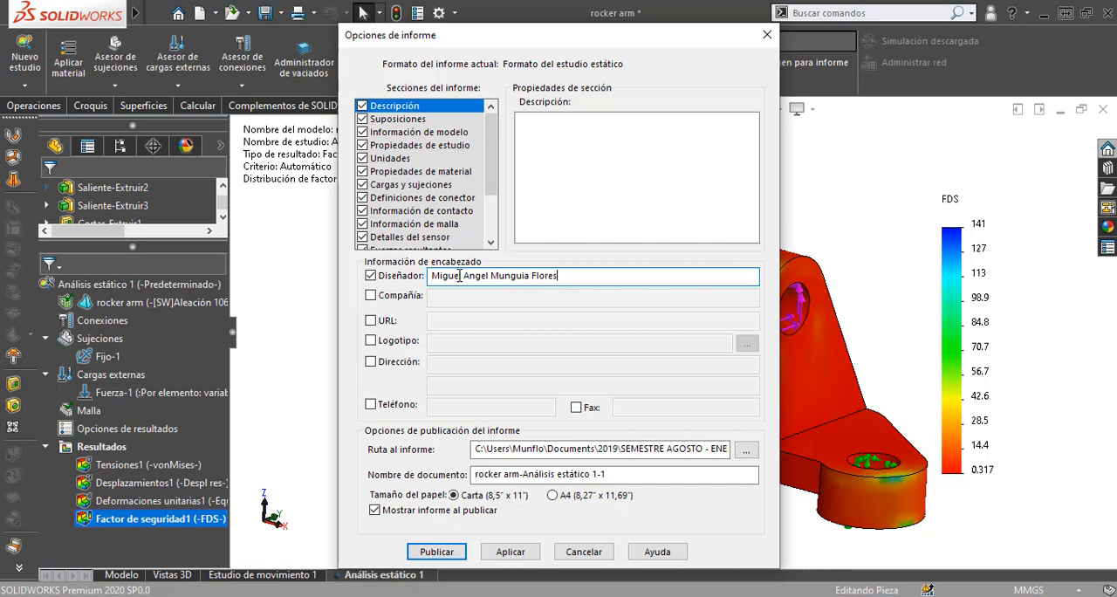
click(373, 295)
click(463, 295)
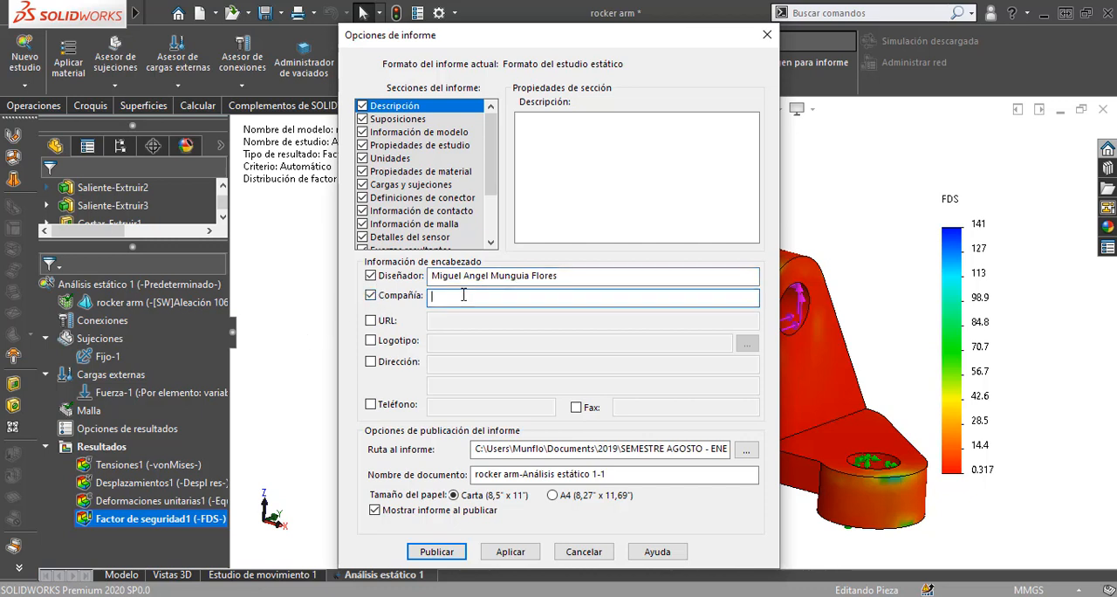
text(ITJMMPyH)
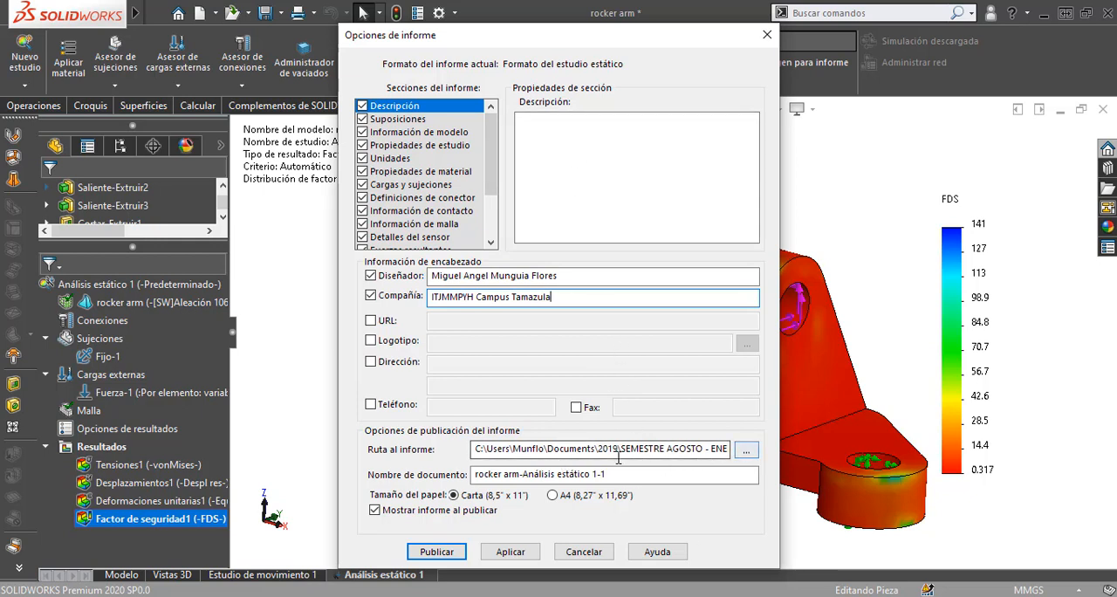
Step: Set the report's destination to the Diseño e ingenieria asistido folder inside SEMESTRE AGOSTO - ENERO 2021, Material TecMM
click(746, 450)
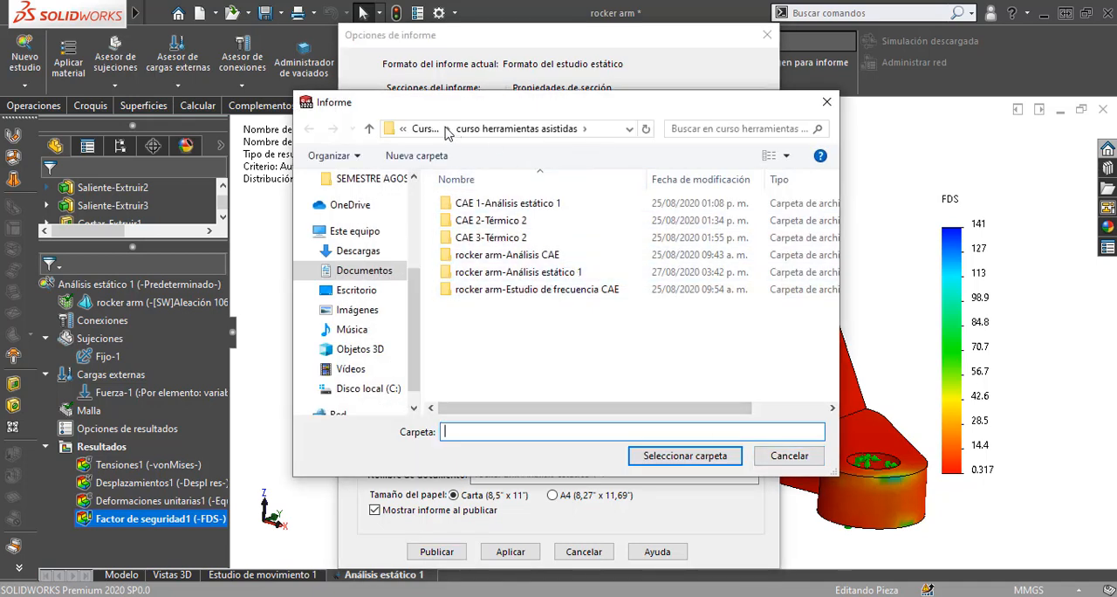
click(420, 131)
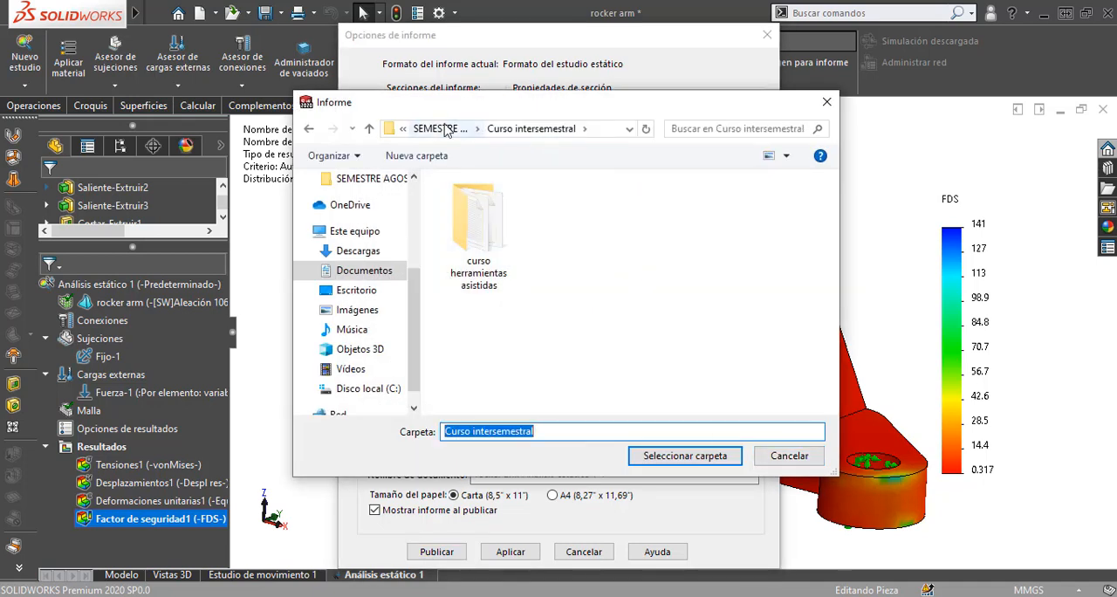
click(428, 128)
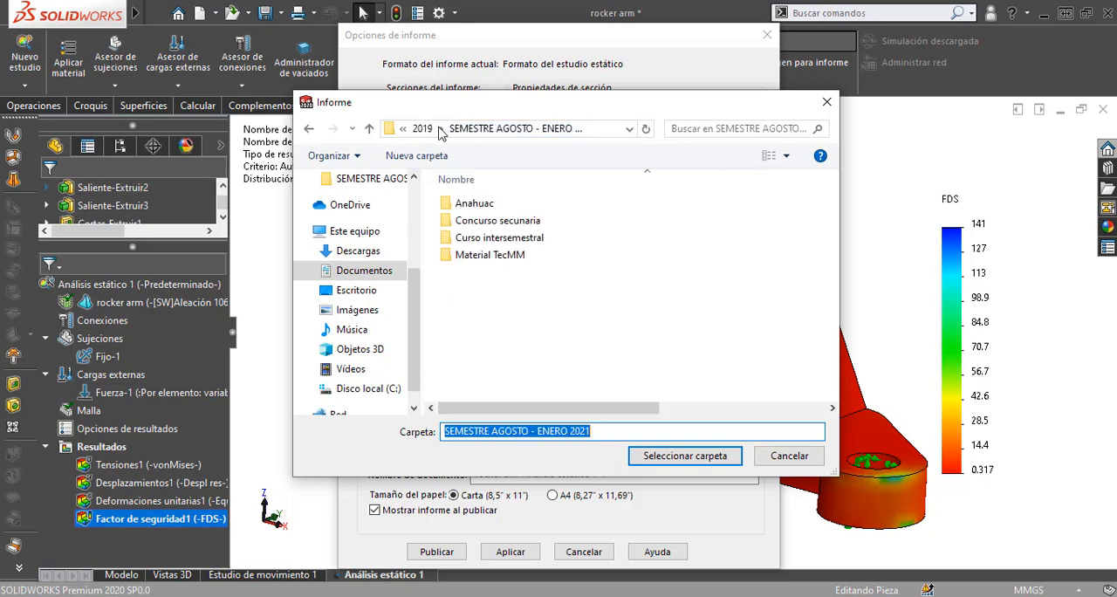
click(519, 257)
double_click(519, 257)
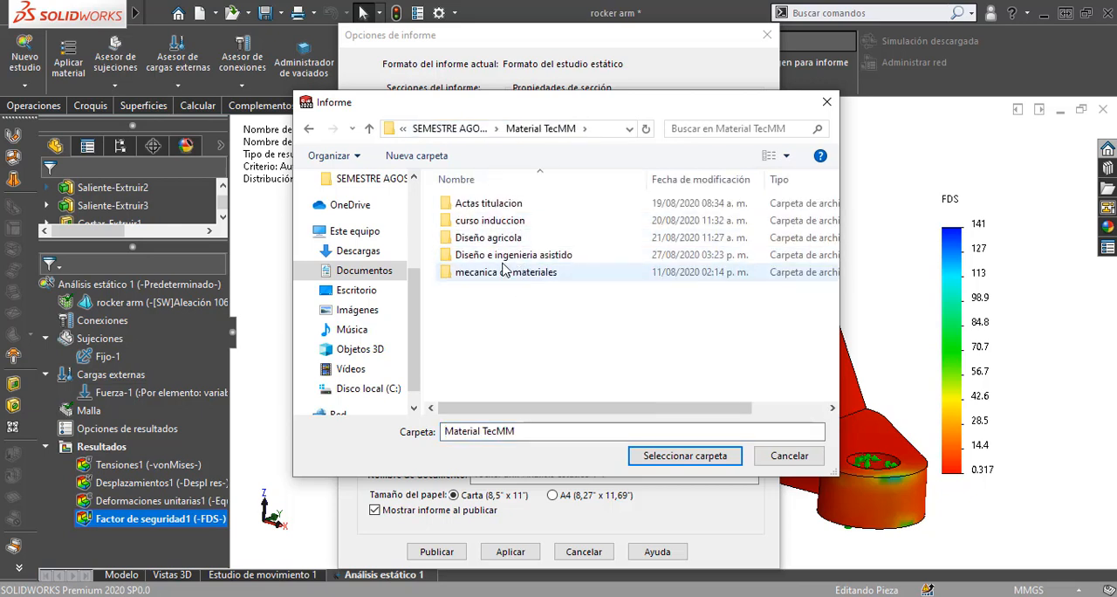
click(501, 257)
double_click(500, 256)
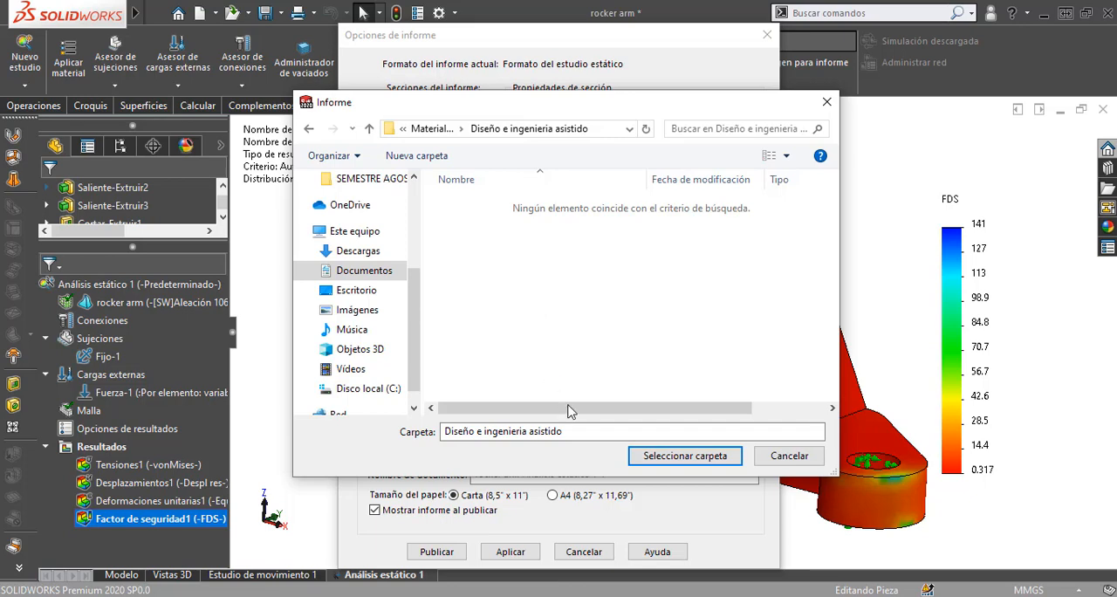
click(668, 456)
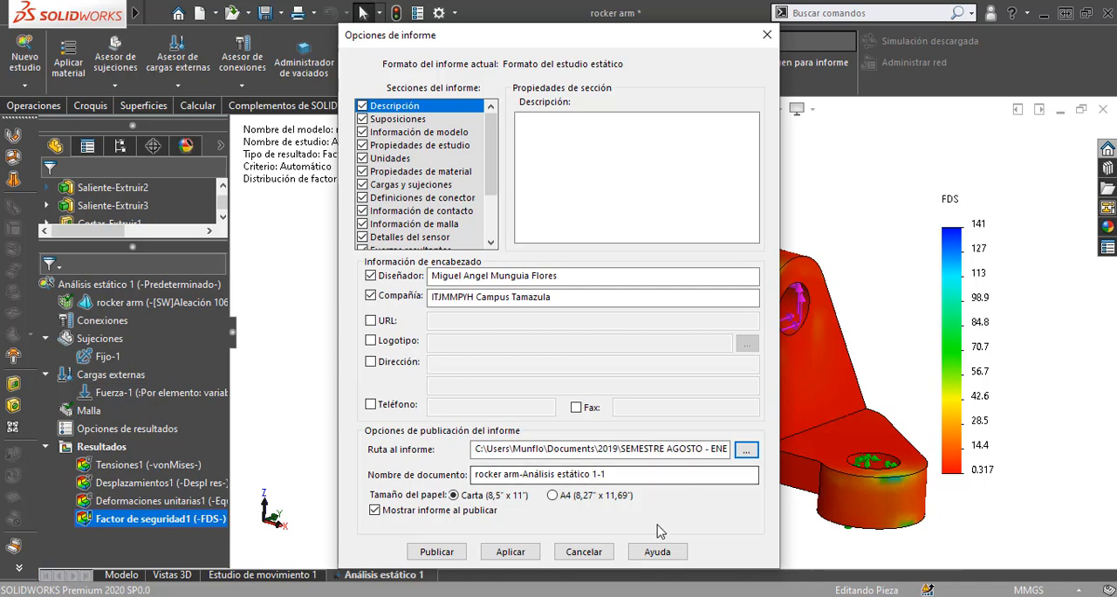
Step: Publish the report as rocker arm-Análisis estático 1-1 on Carta paper and enable its blocked content in Word
click(436, 551)
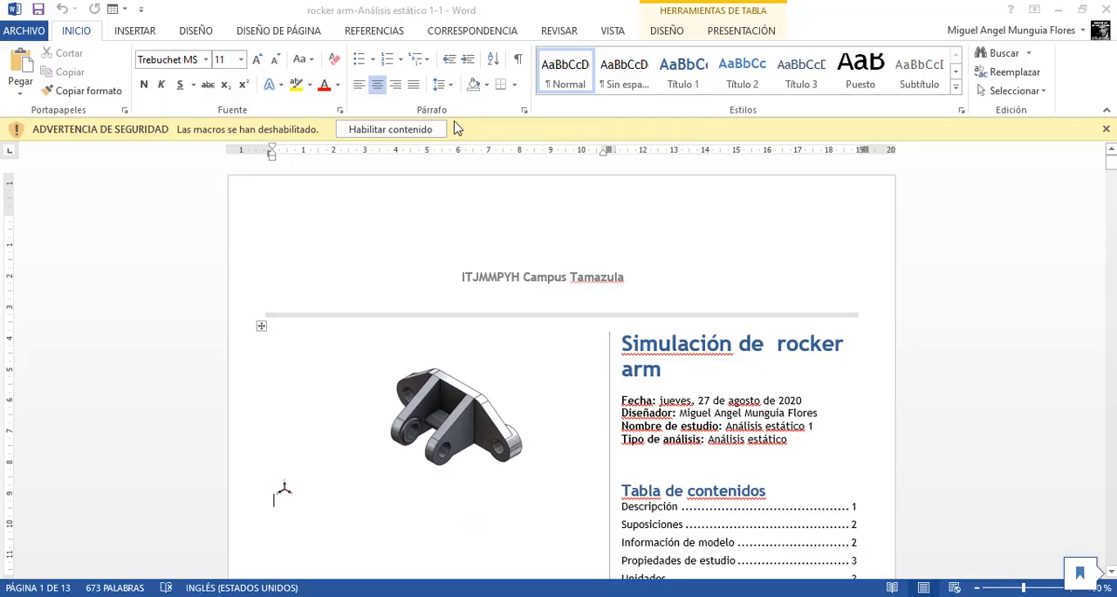
click(392, 130)
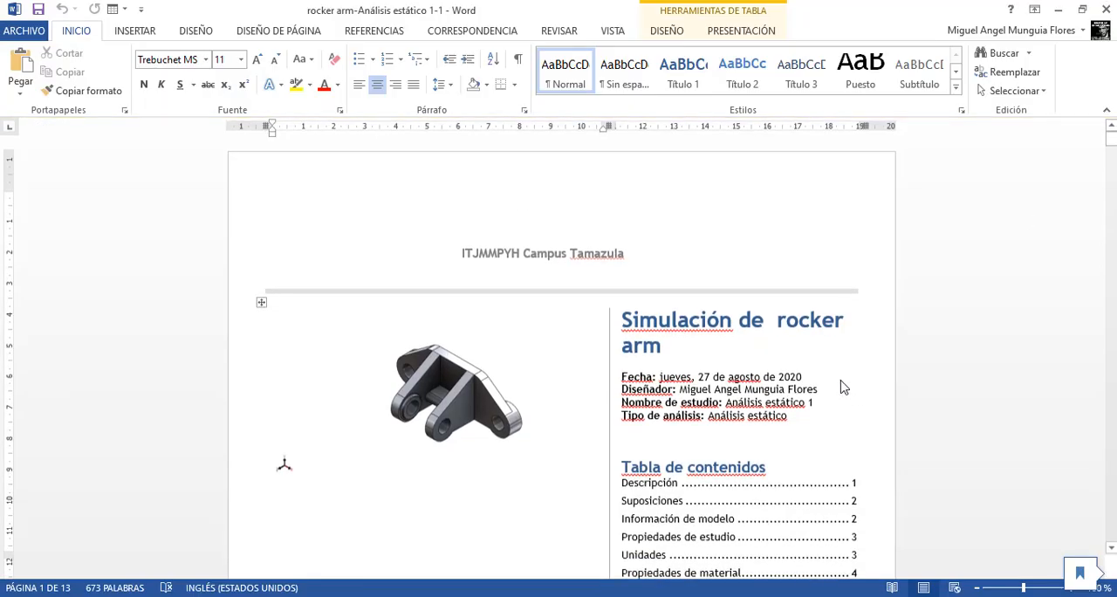
Step: Review the report's cover page, table of contents and the start of the Suposiciones section
scroll(739, 289, down, 2)
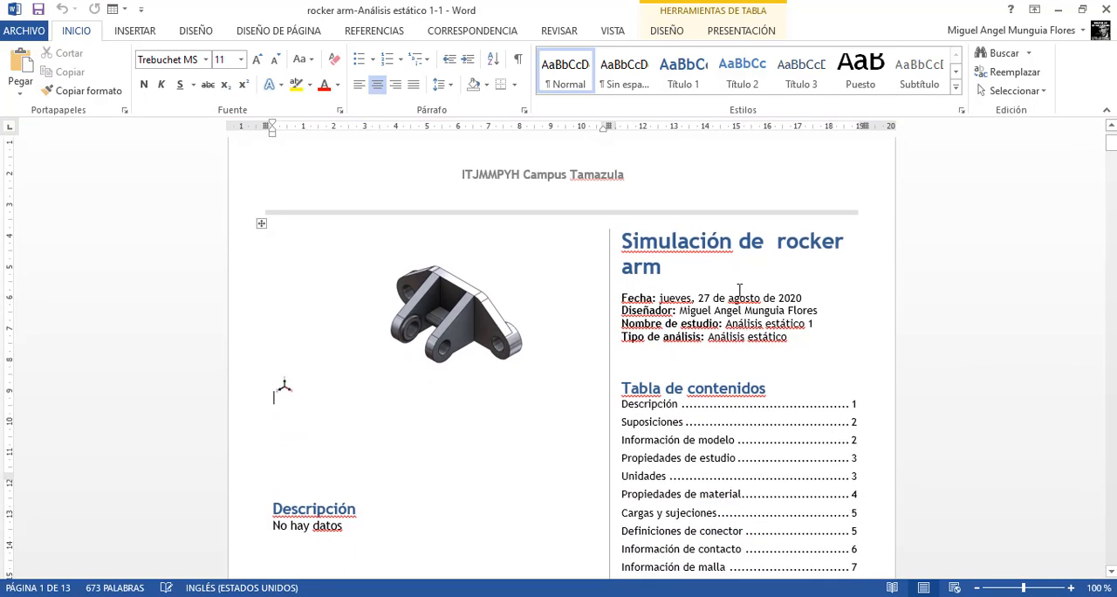
double_click(703, 248)
click(689, 249)
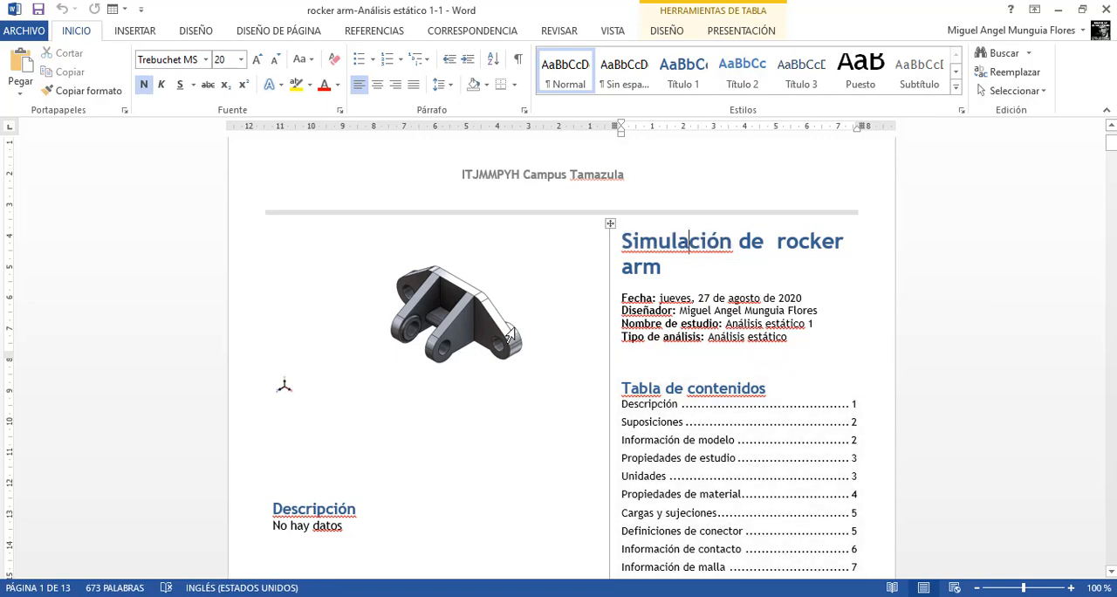
scroll(508, 330, down, 3)
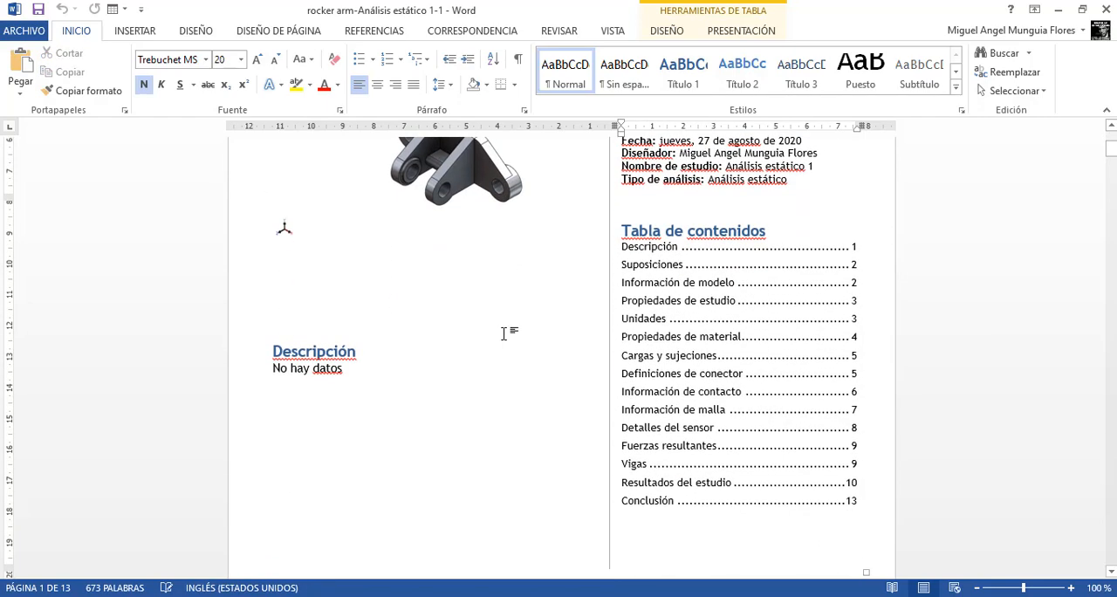
scroll(523, 319, up, 5)
scroll(786, 362, down, 12)
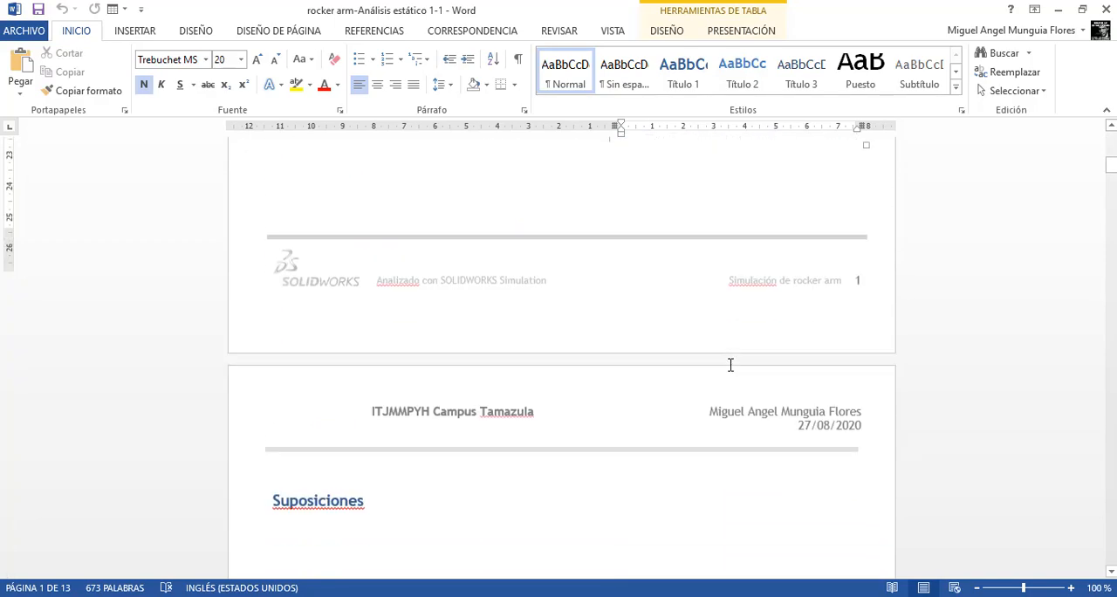
scroll(730, 365, down, 6)
Step: Review the displacement, strain and factor of safety results before the report's Conclusión heading, and close the report to return to SOLIDWORKS
drag(1112, 185, 1091, 562)
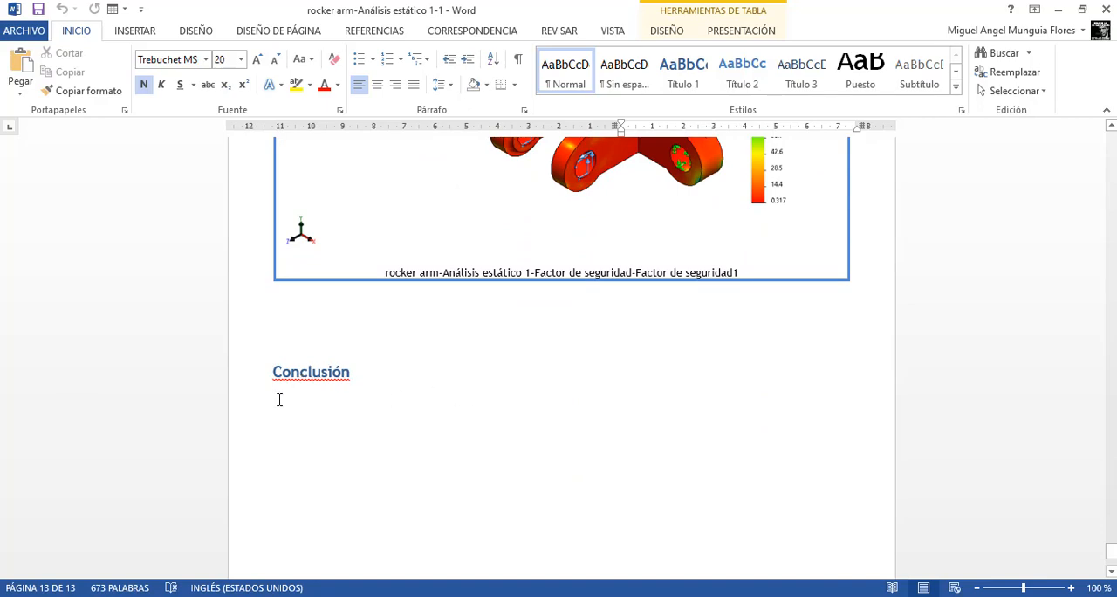
scroll(525, 340, up, 4)
scroll(526, 340, up, 15)
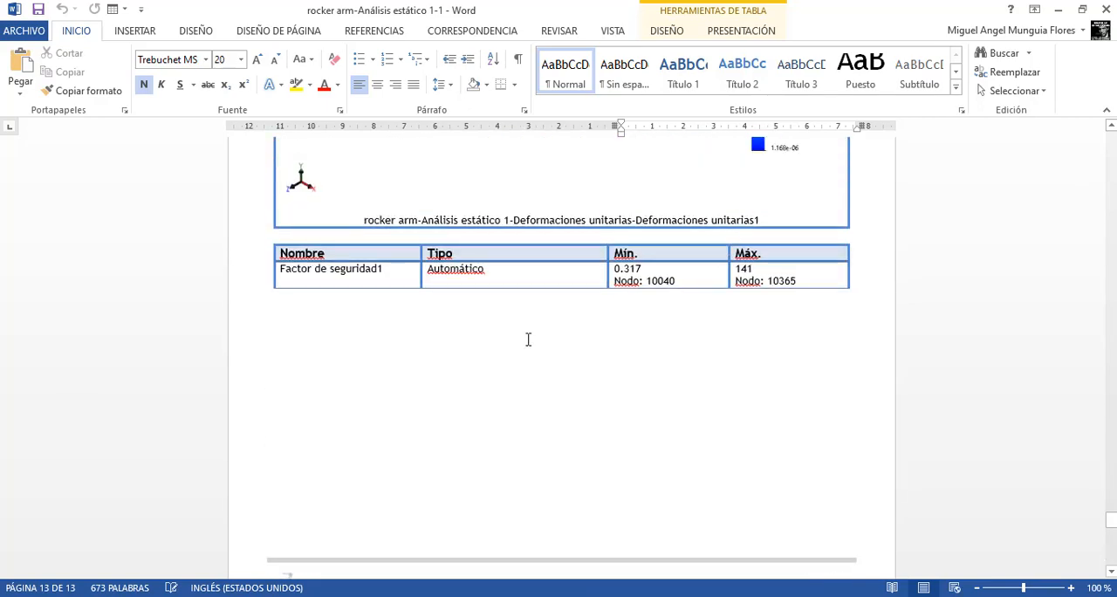
scroll(527, 344, up, 10)
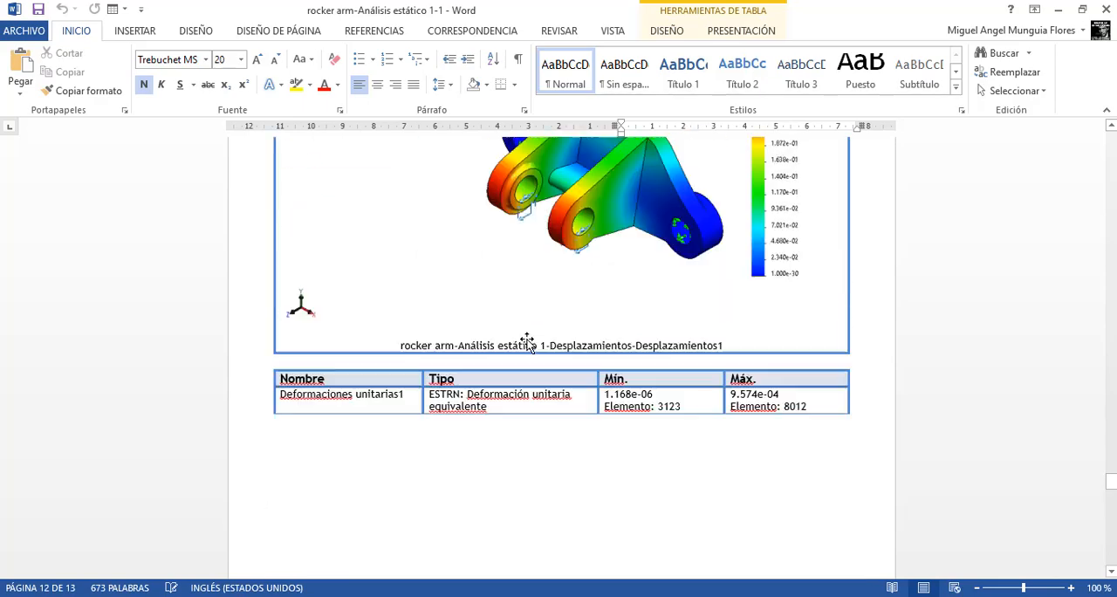
scroll(527, 340, down, 1)
scroll(528, 325, down, 15)
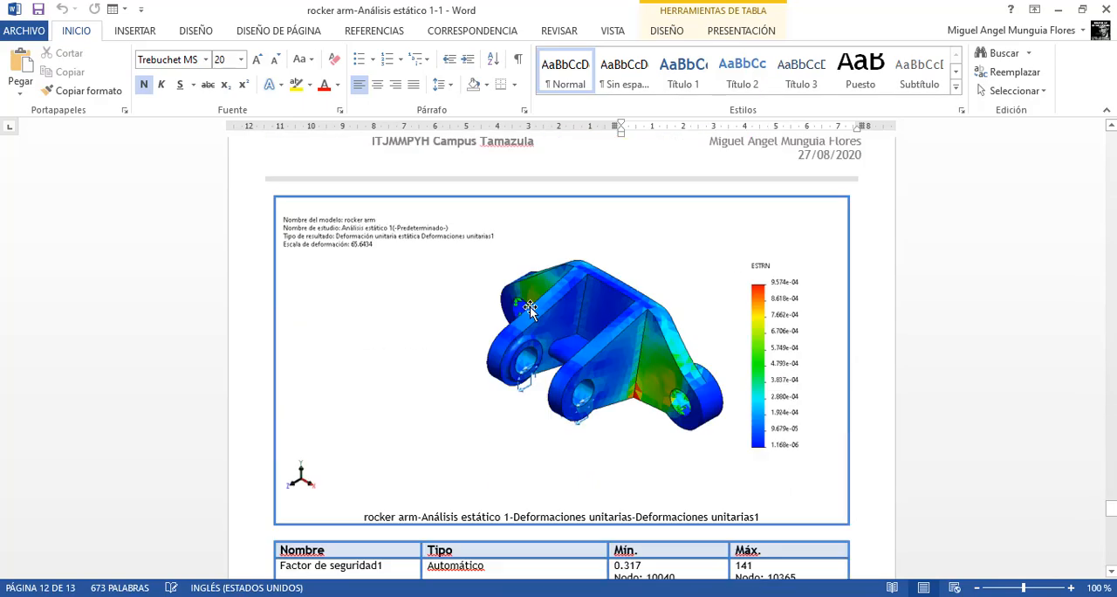
scroll(550, 304, down, 10)
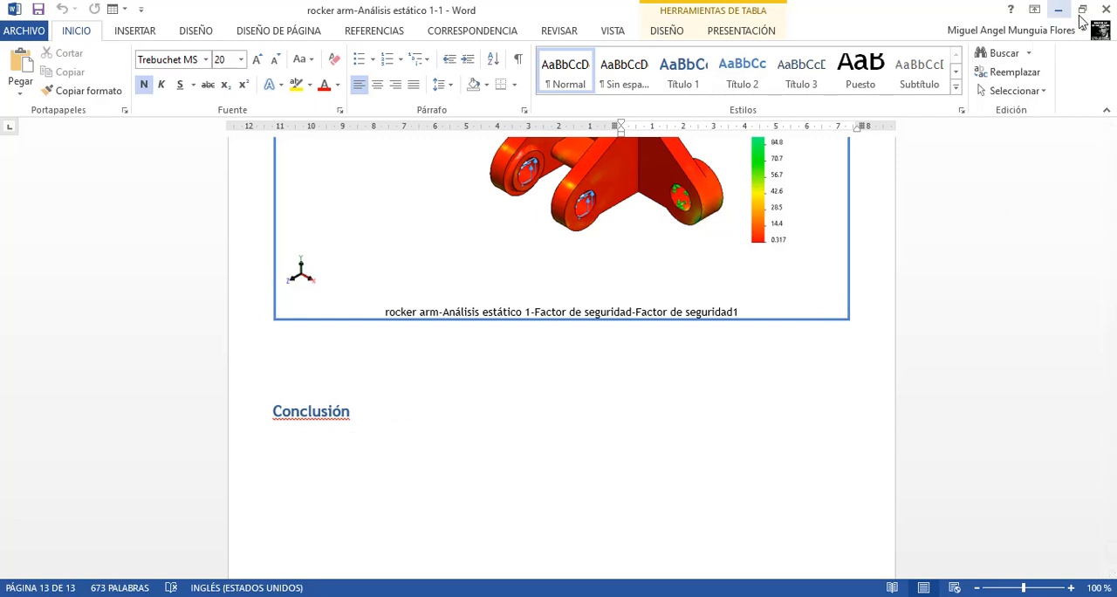
click(1106, 10)
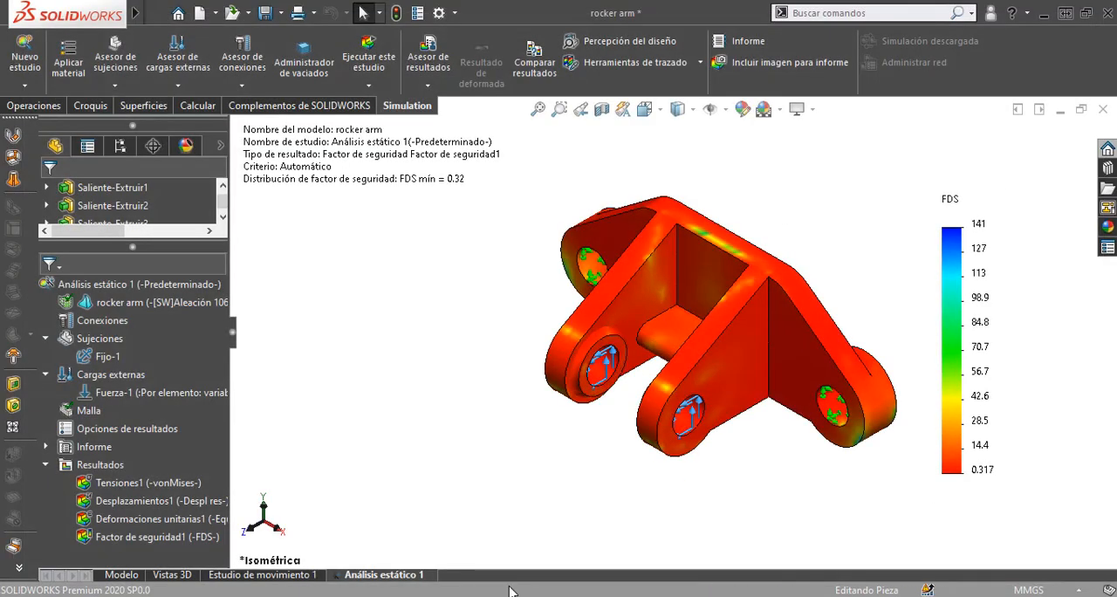
click(377, 70)
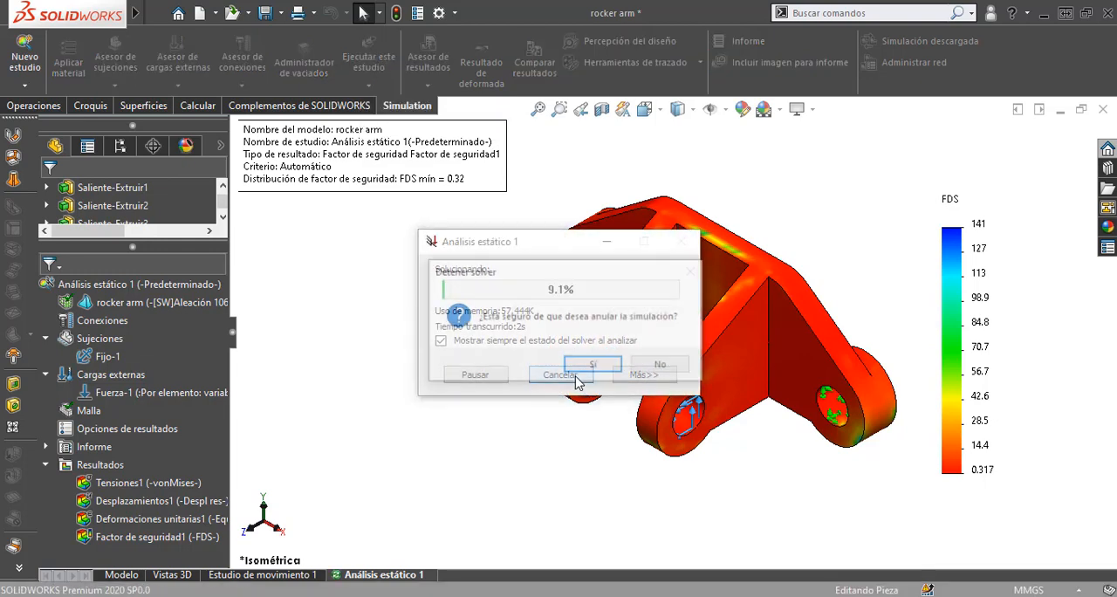
click(574, 375)
click(587, 365)
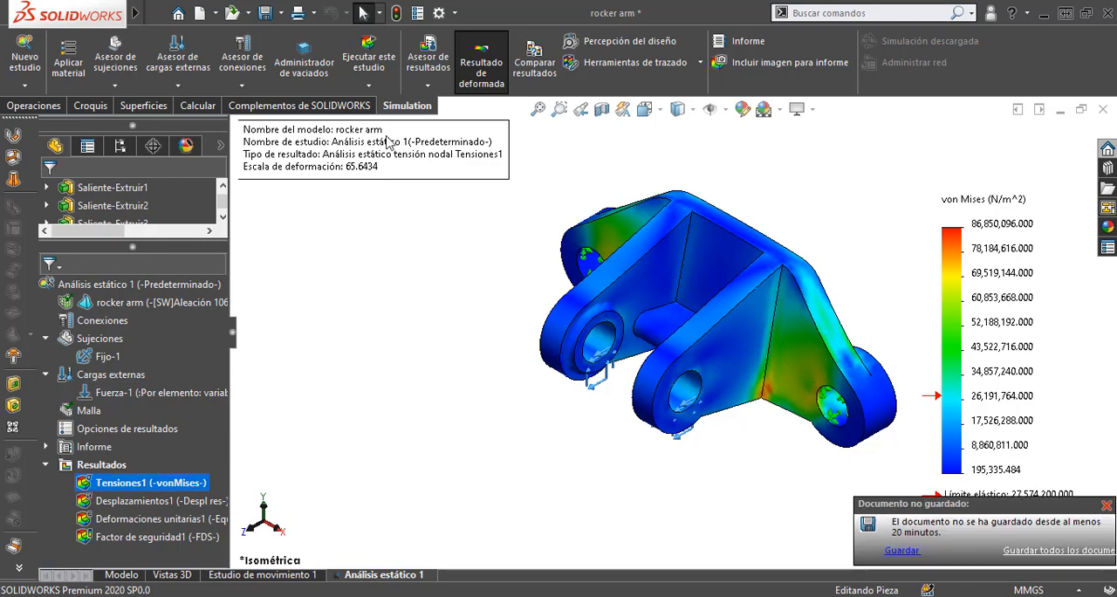
Step: Create a new frequency study for the rocker arm
click(25, 85)
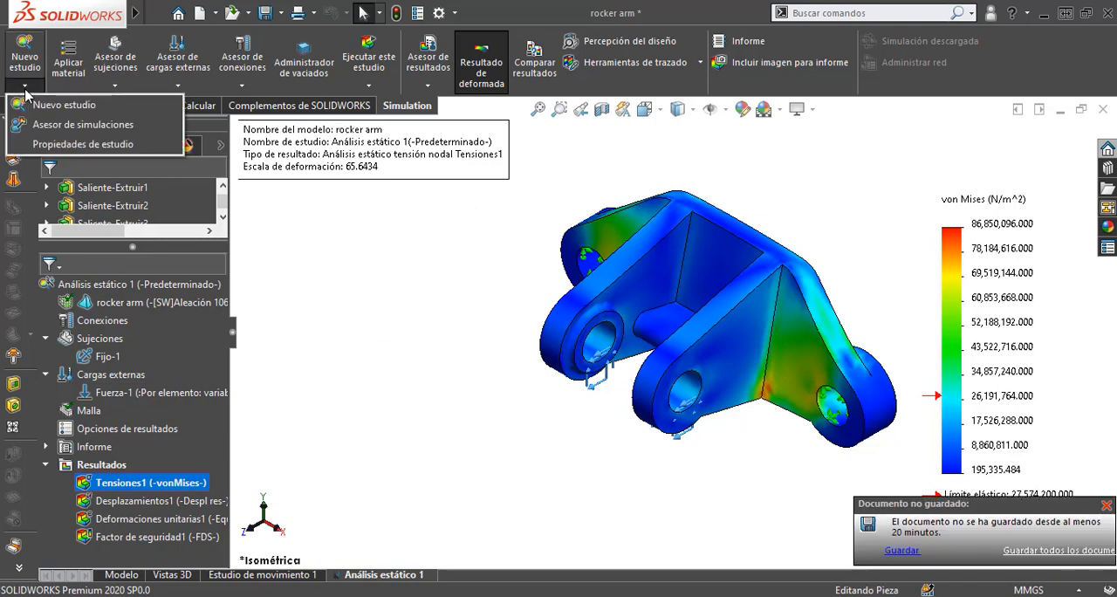
click(35, 106)
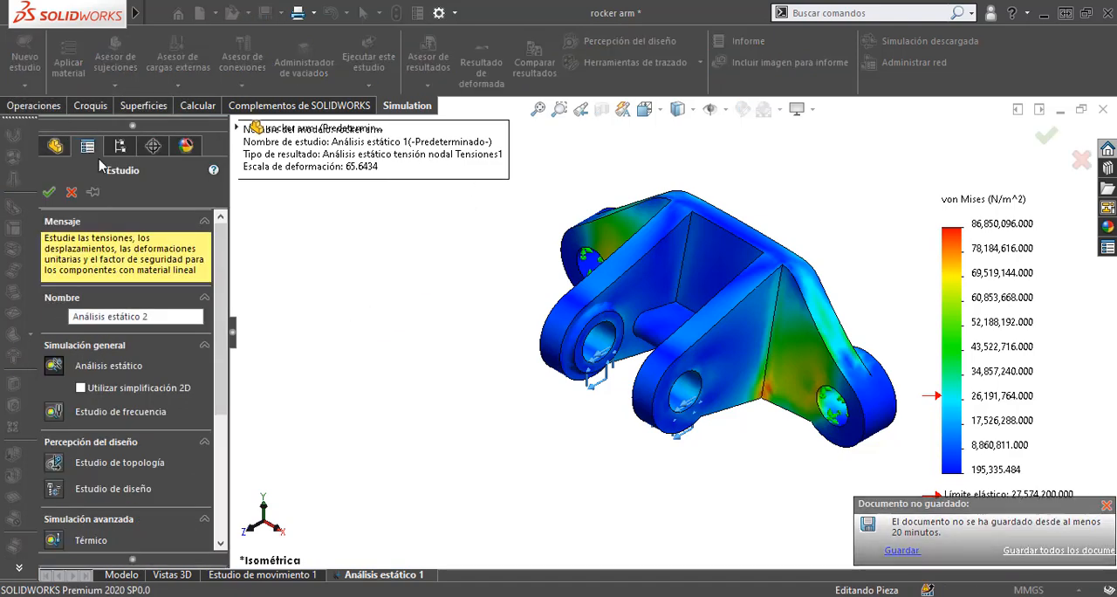
click(54, 412)
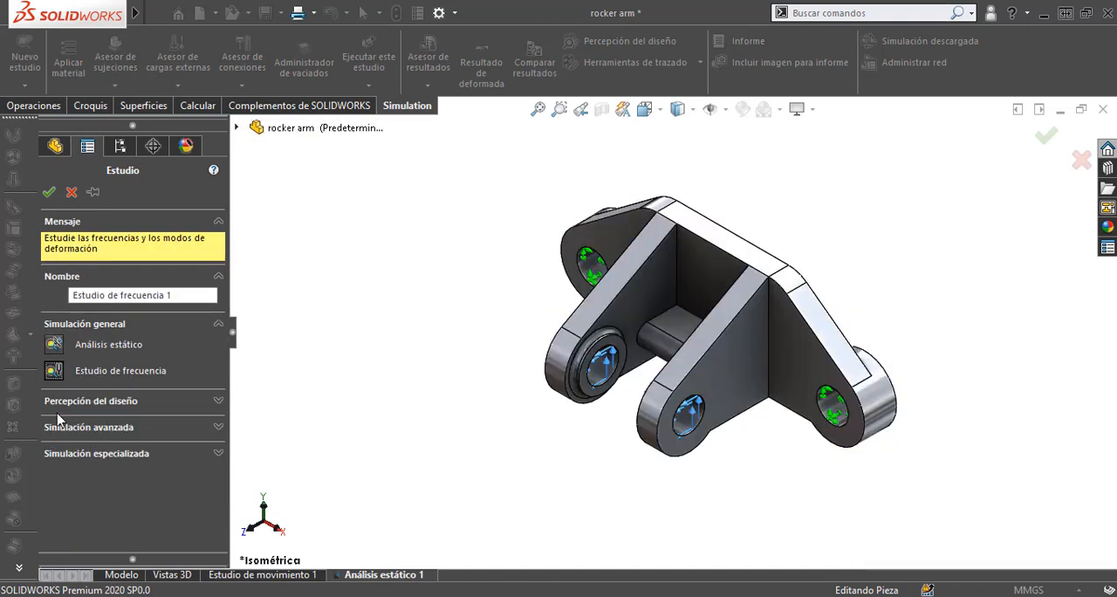
click(49, 192)
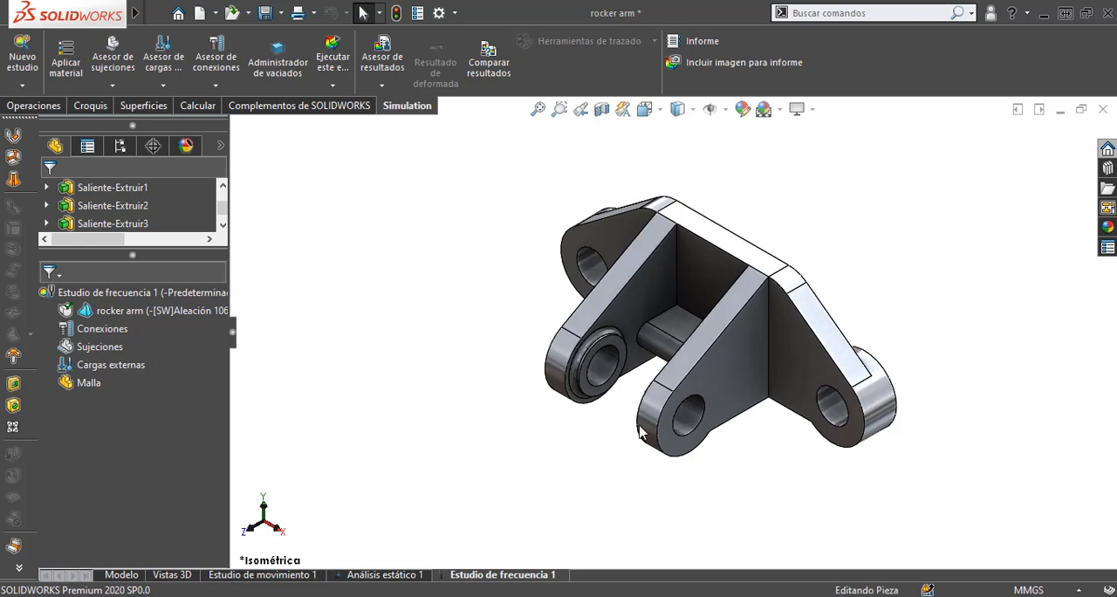
Step: Apply a fixed geometry restraint to the inner faces of the two mounting holes in the rocker arm's base
middle_drag(642, 428, 521, 375)
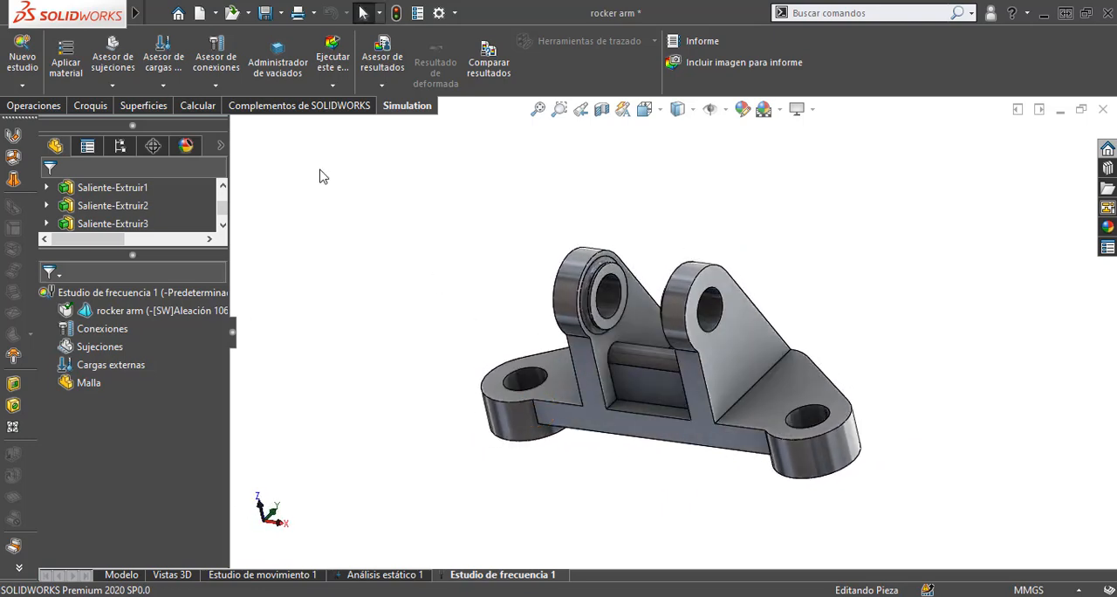
click(113, 84)
click(128, 105)
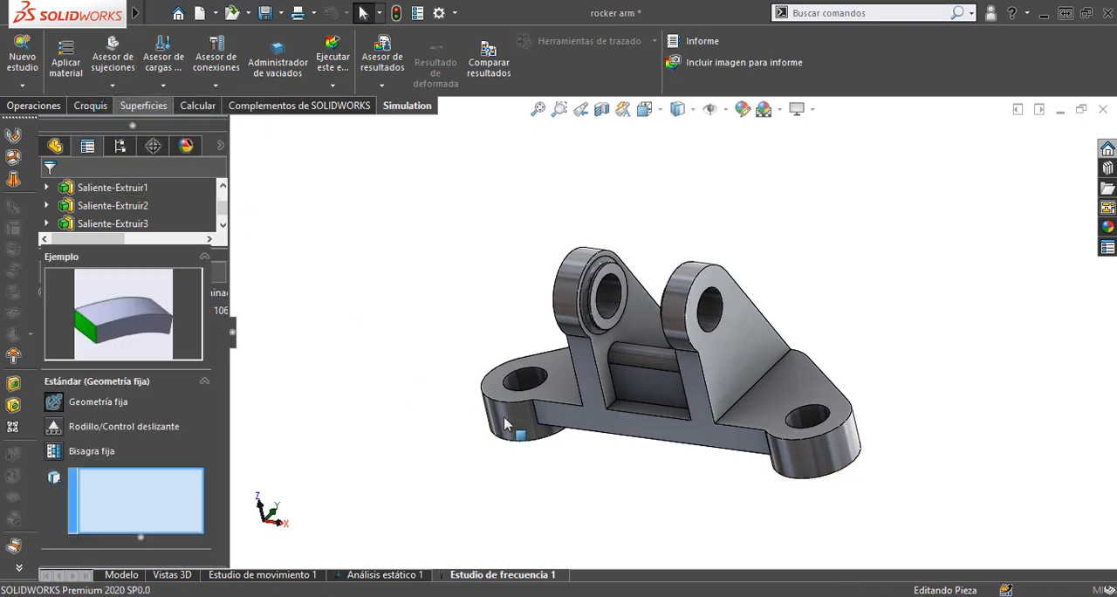
click(526, 384)
scroll(559, 384, down, 5)
scroll(569, 385, up, 5)
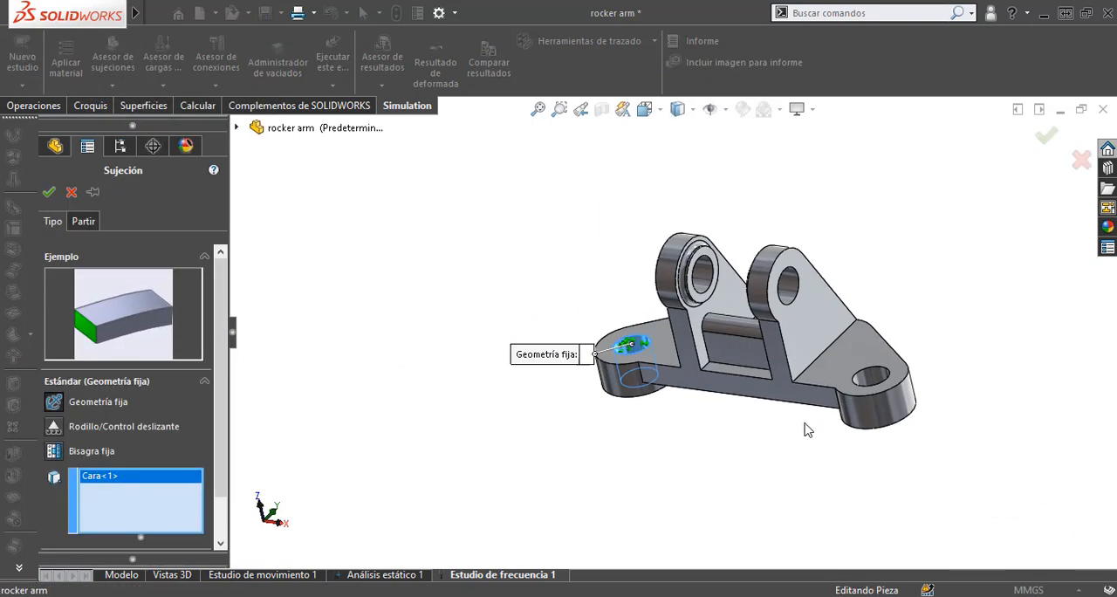
scroll(864, 379, down, 3)
click(804, 381)
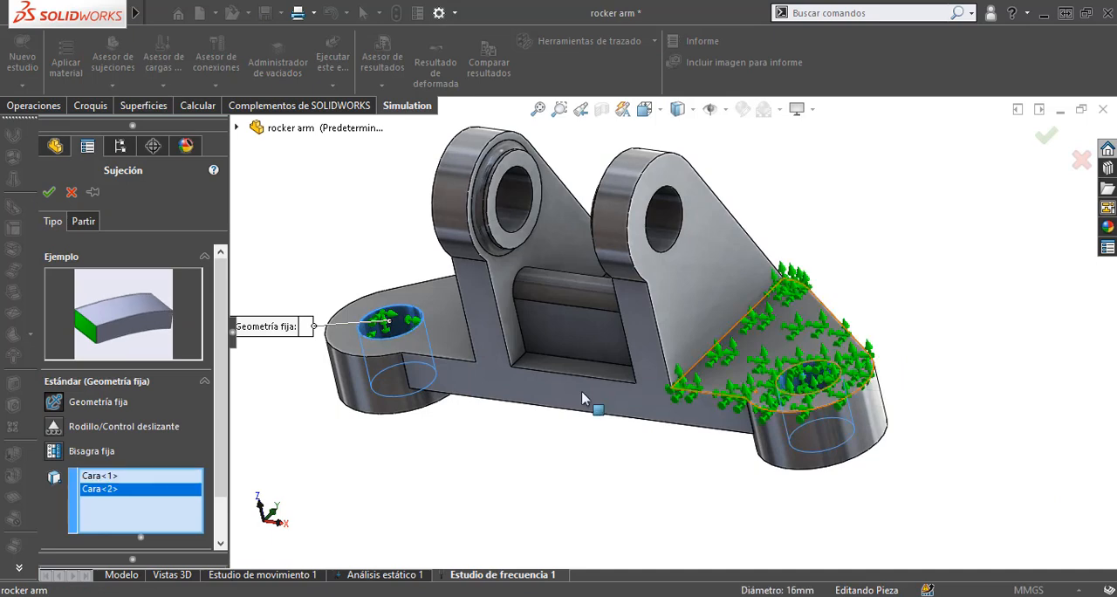
click(49, 192)
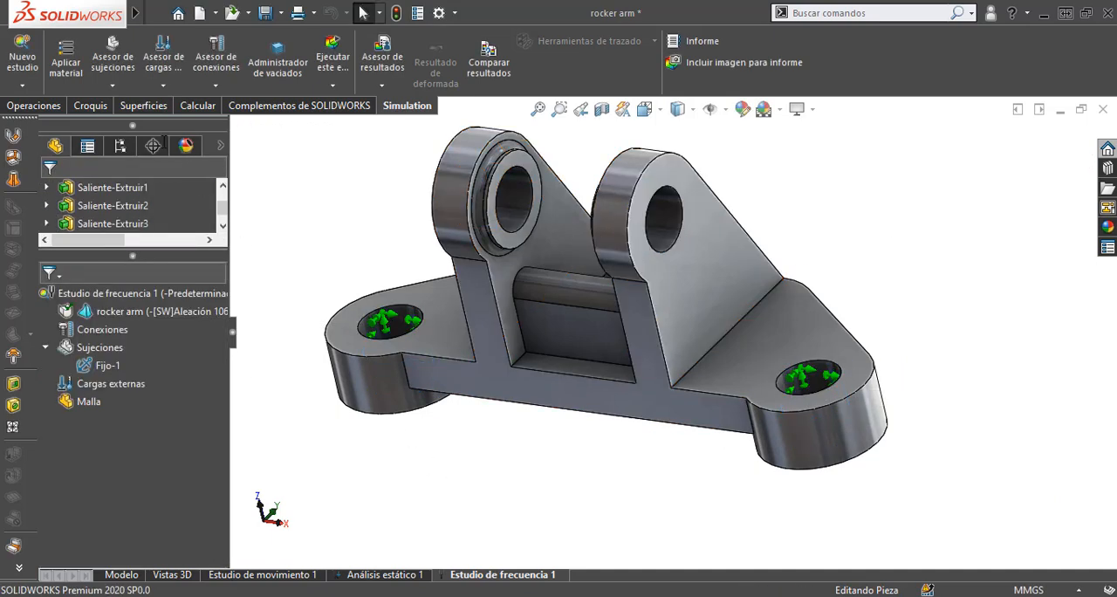
Step: Set the number of frequencies to 10 in the frequency study's properties and run the study
scroll(457, 505, up, 2)
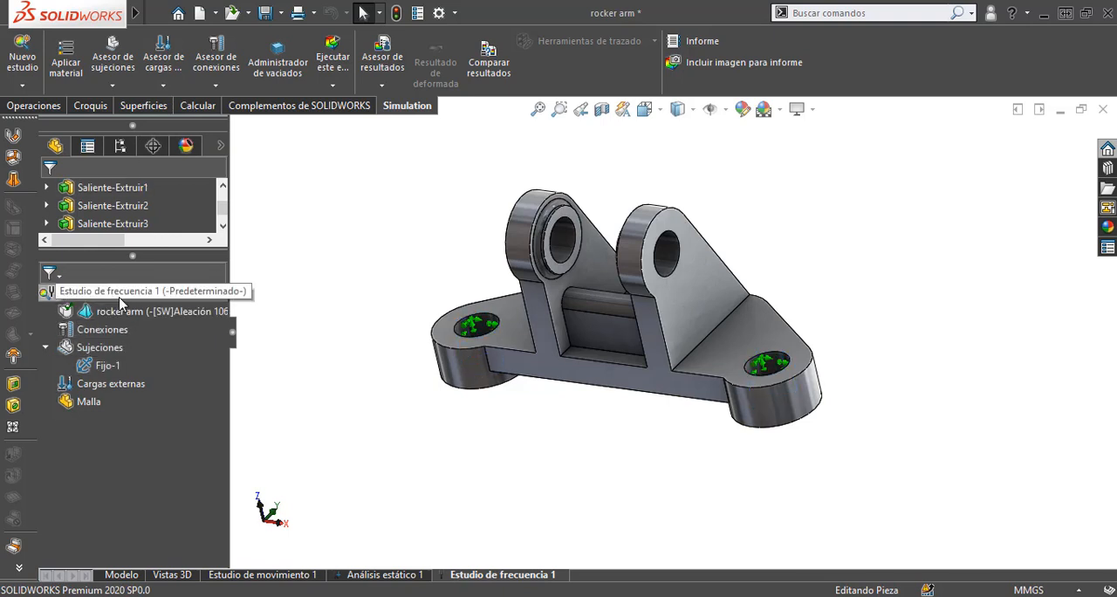
right_click(50, 299)
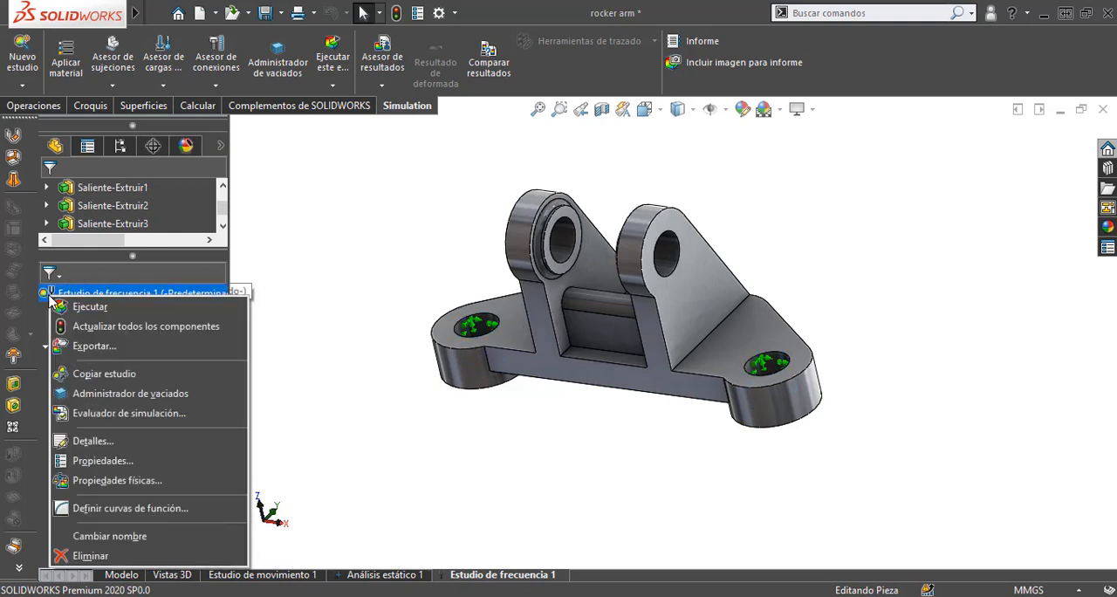
click(148, 461)
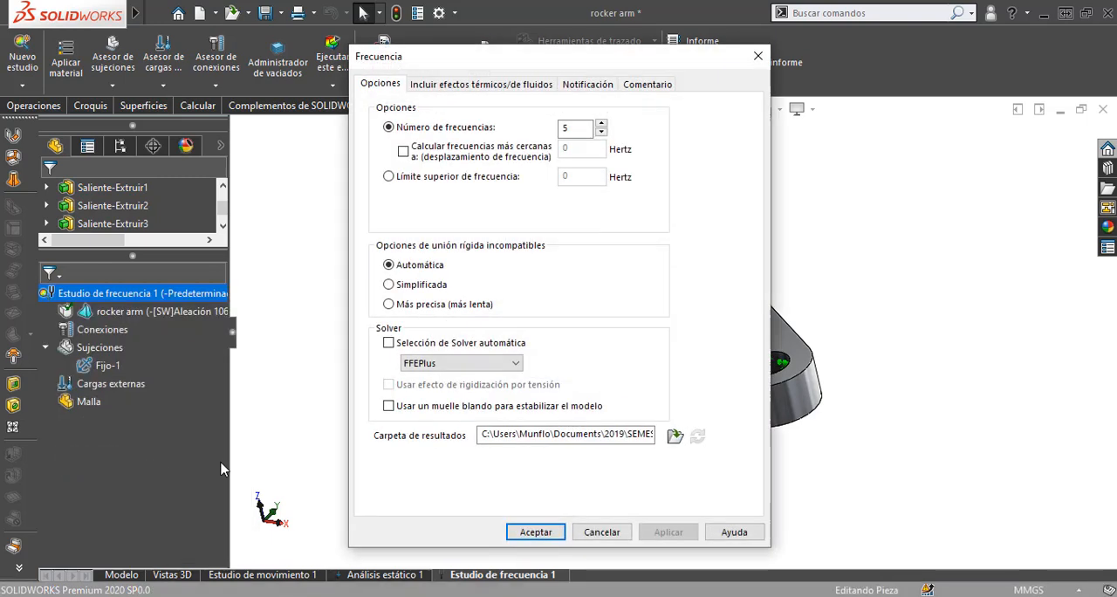
click(601, 124)
click(602, 125)
click(601, 125)
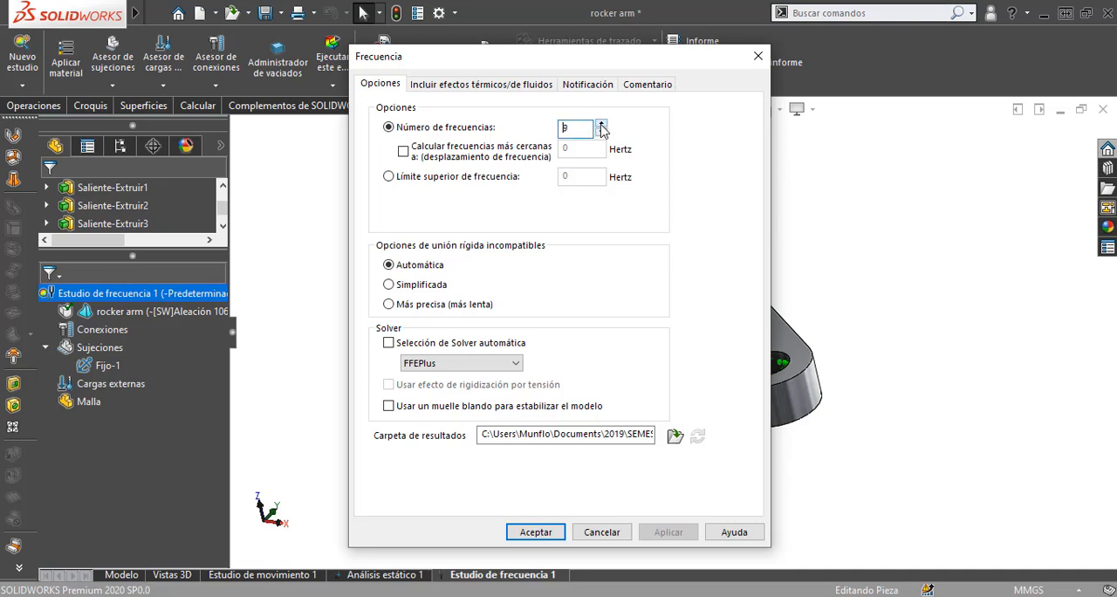
click(601, 125)
click(536, 533)
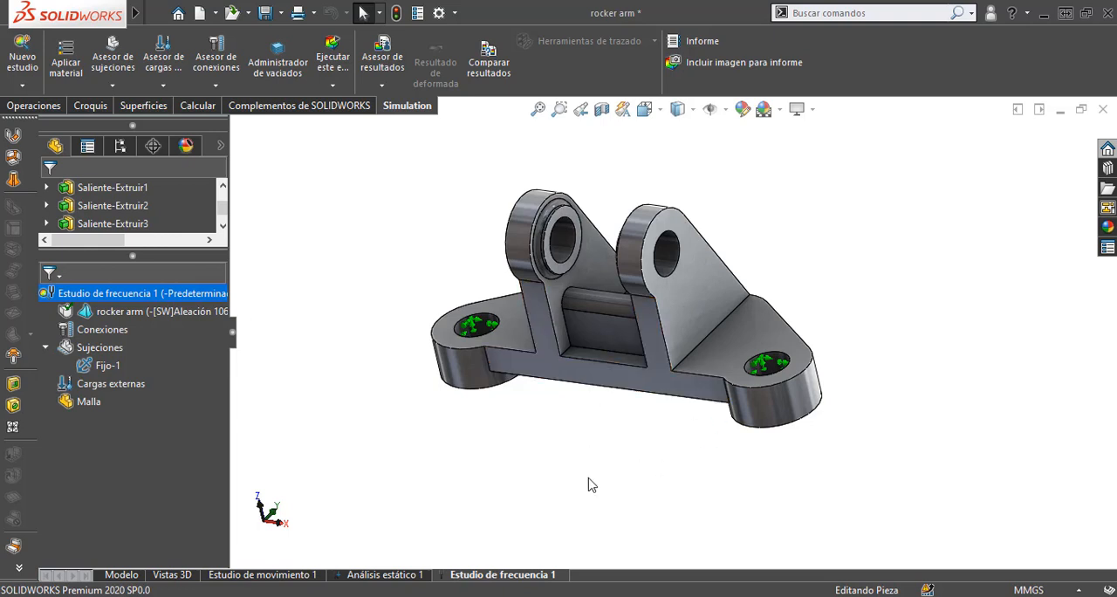
click(332, 68)
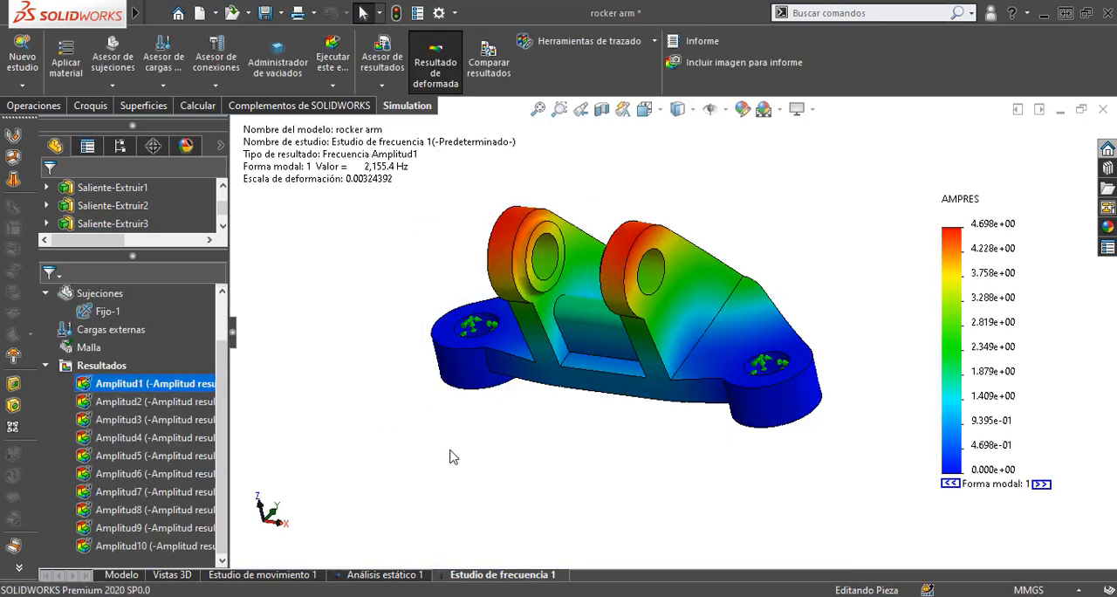
Step: Examine the rocker arm's vibration mode shapes from Amplitud1 through Amplitud10 in the frequency results
middle_drag(451, 455, 241, 424)
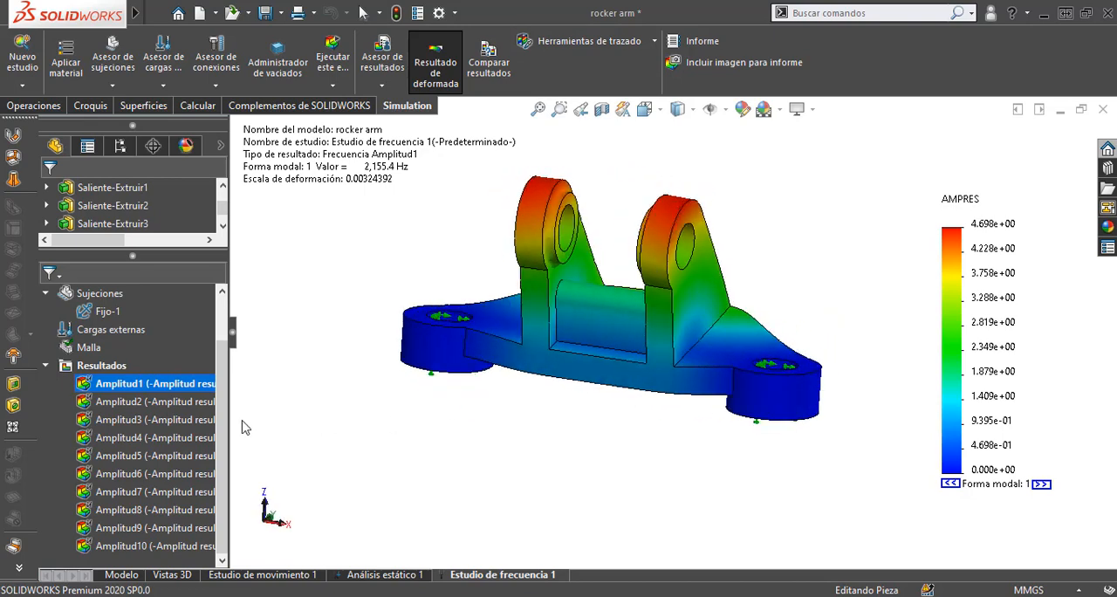
click(148, 393)
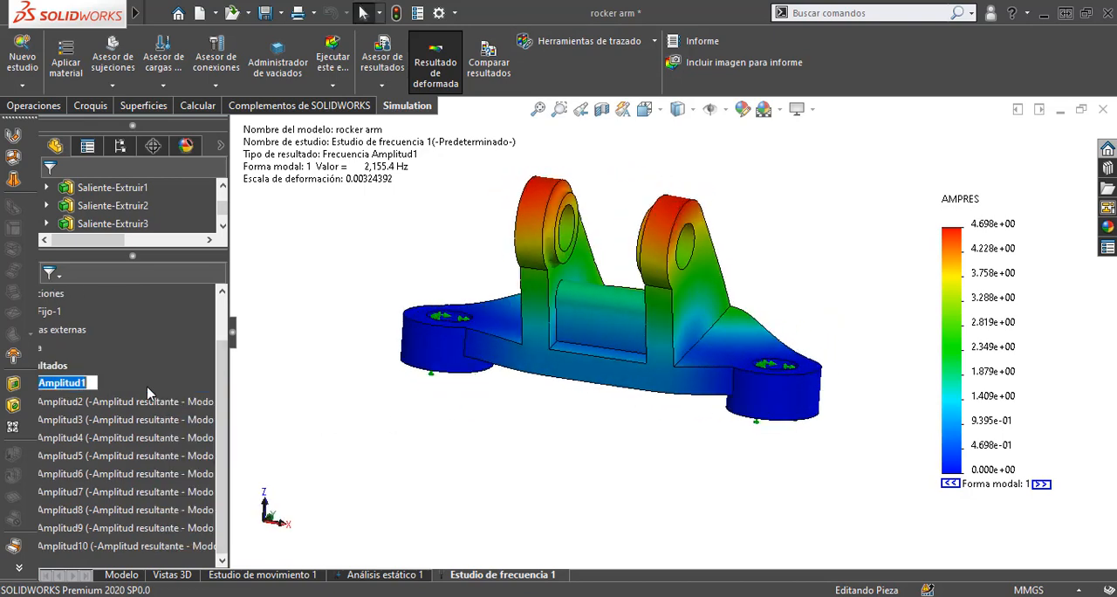
click(116, 412)
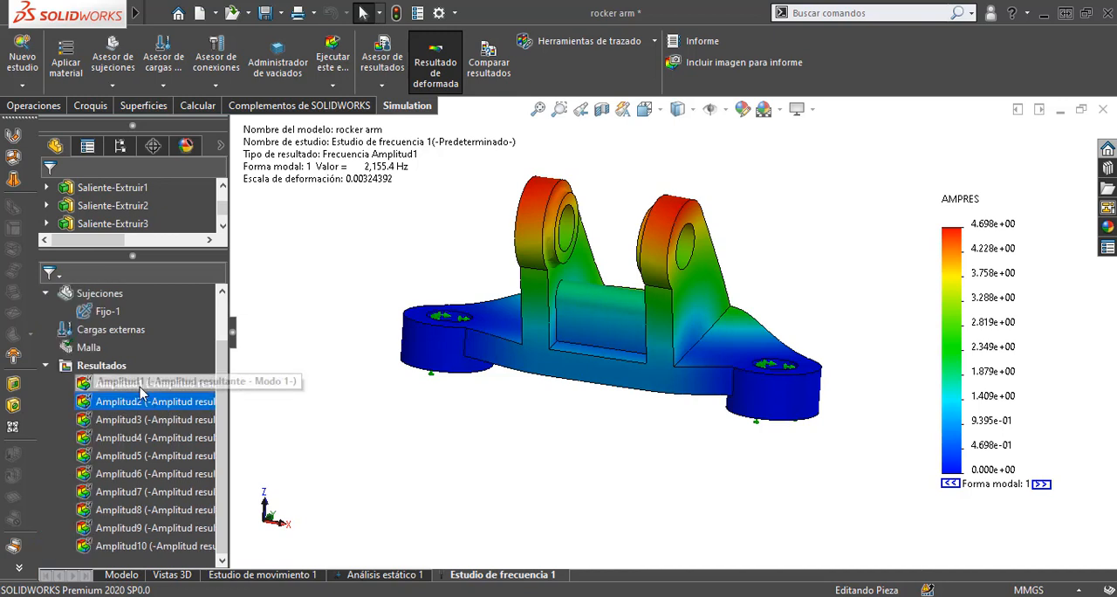
double_click(131, 403)
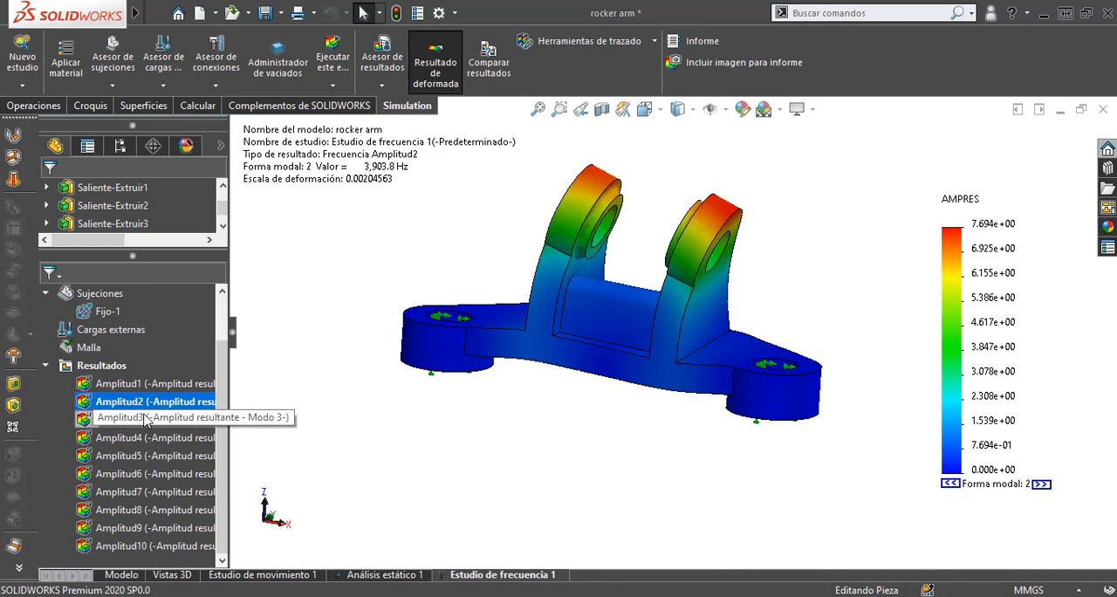
double_click(146, 418)
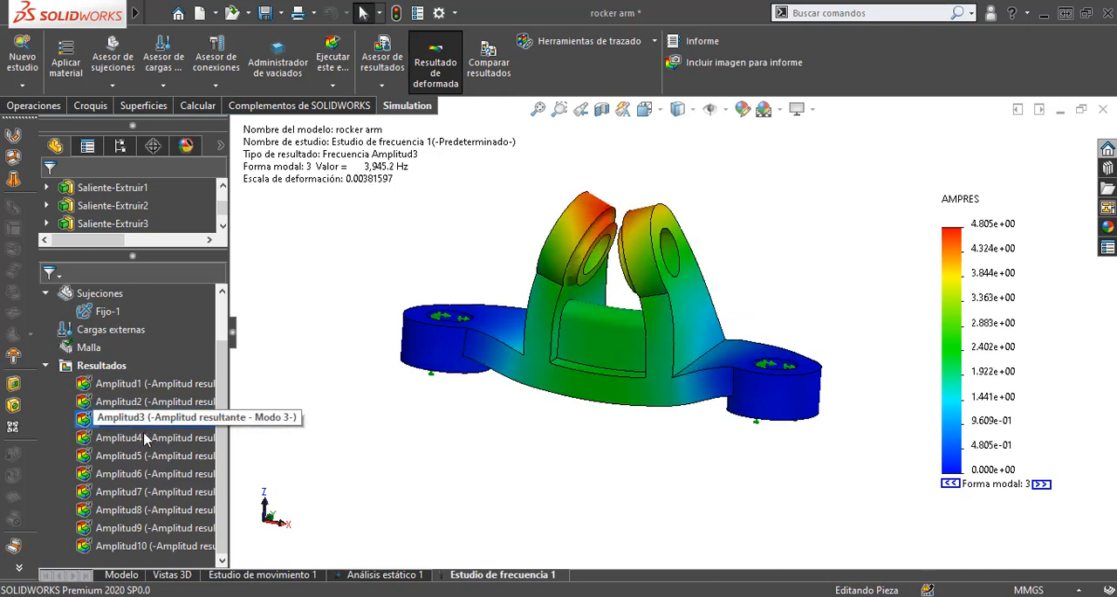
double_click(146, 438)
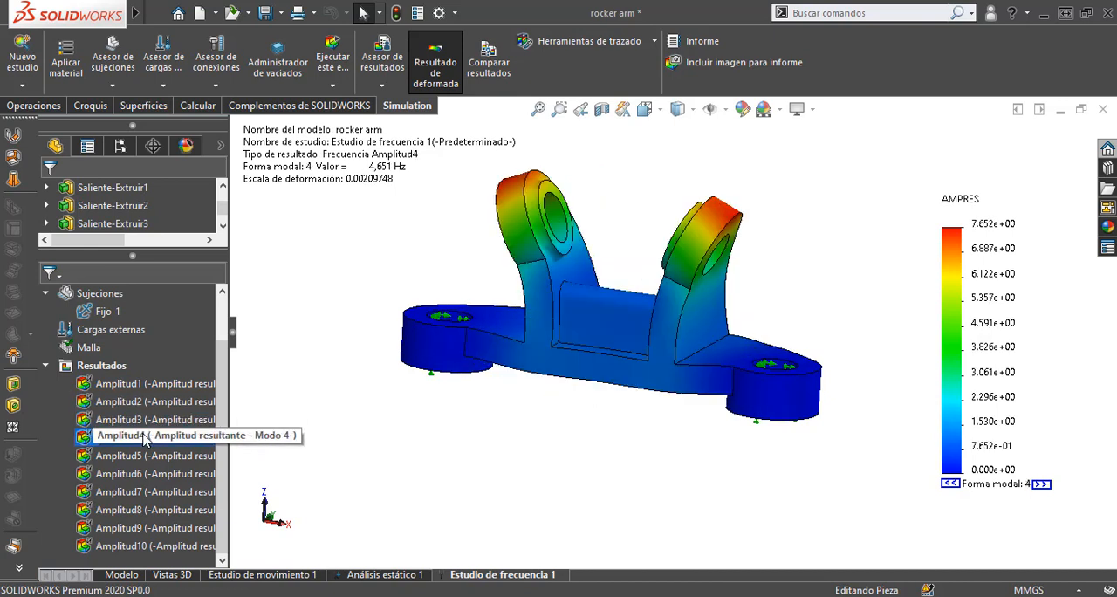
double_click(142, 453)
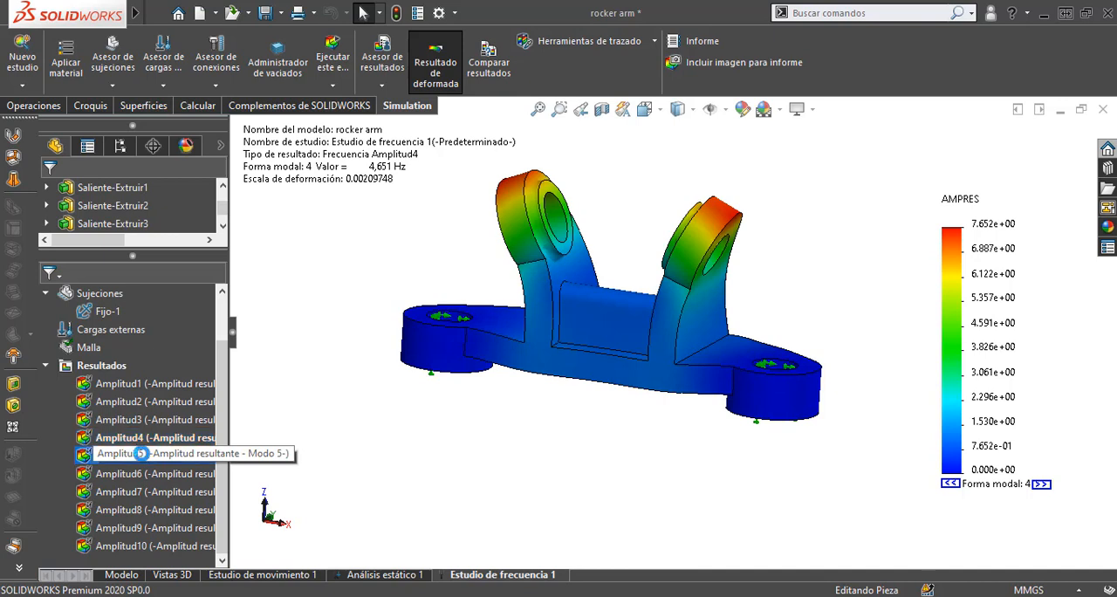
double_click(133, 488)
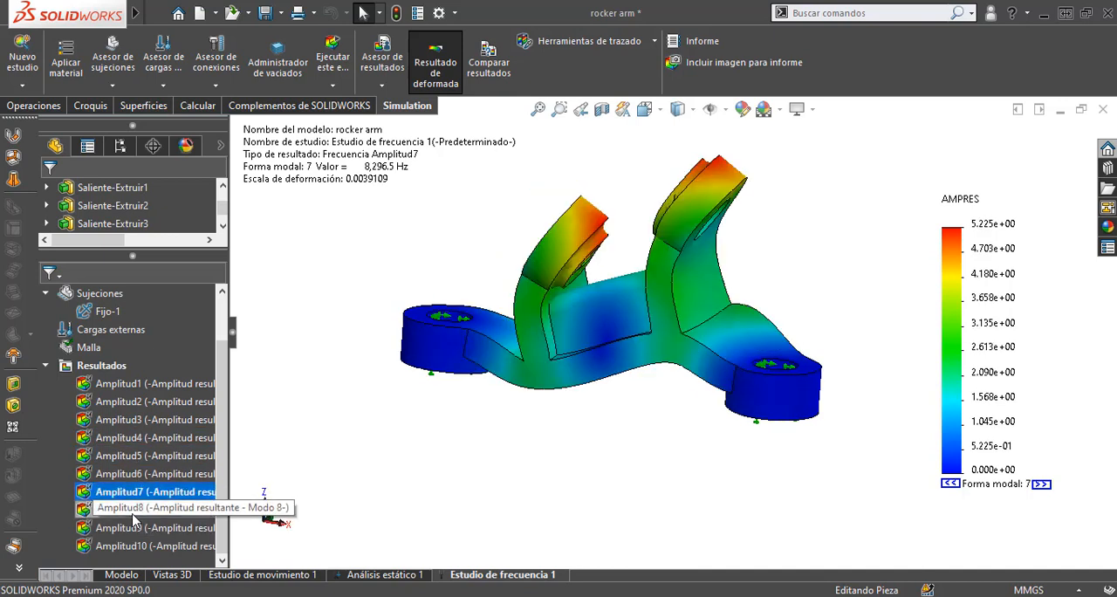
double_click(133, 511)
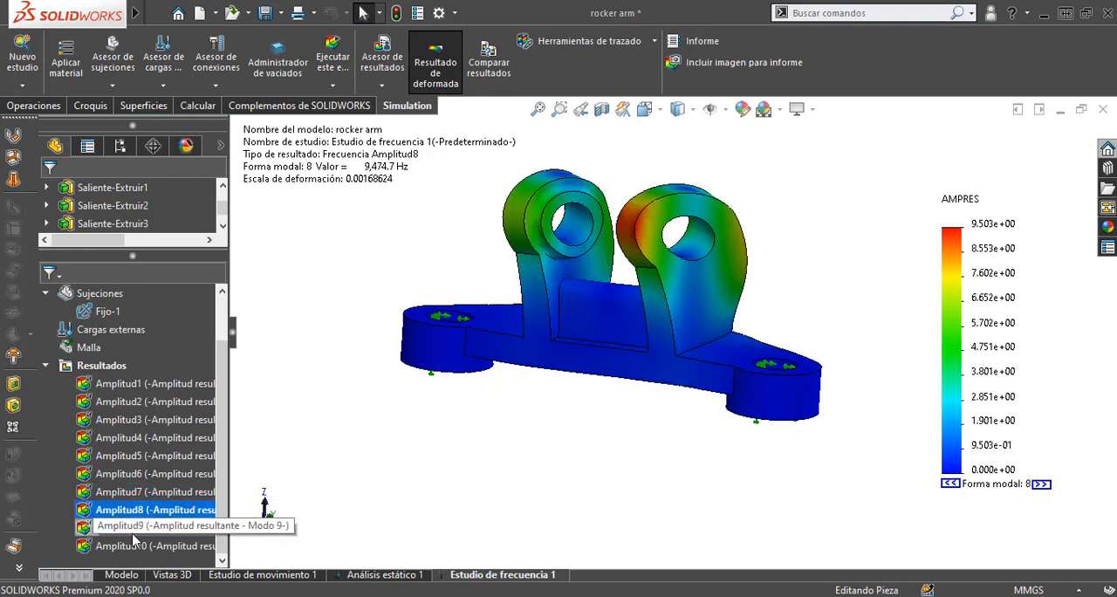
double_click(133, 534)
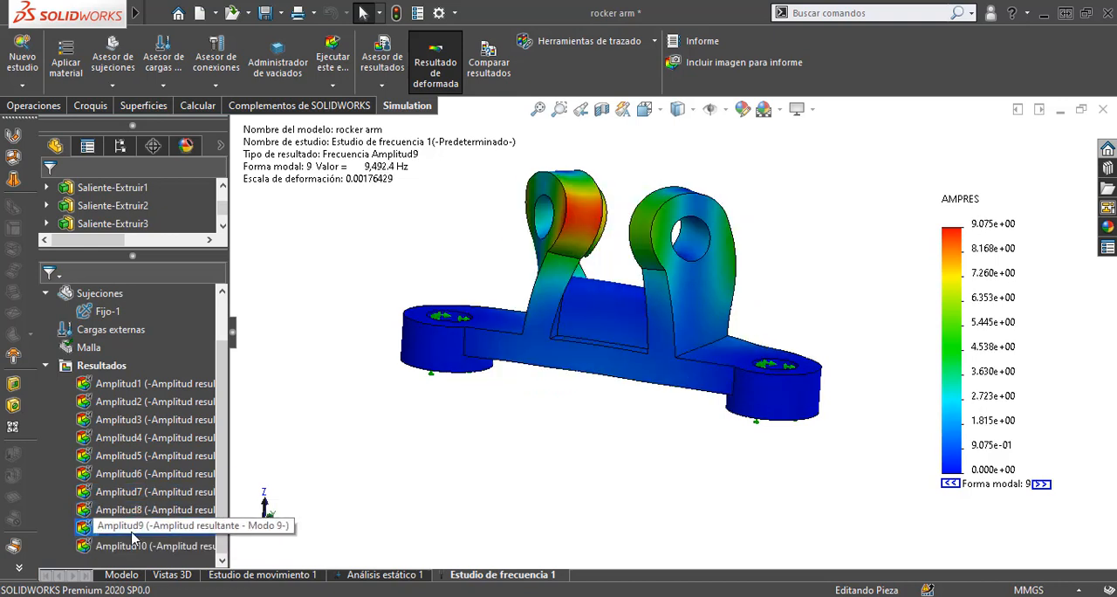
double_click(138, 547)
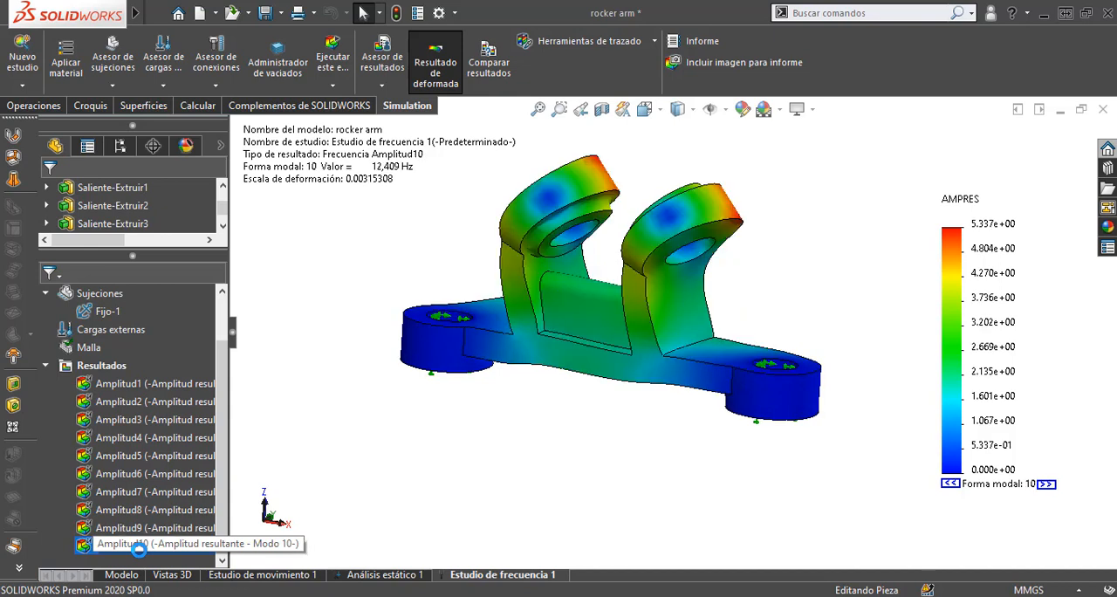
Step: Compare the deformation of the first three modes again, finishing on the Amplitud1 plot
double_click(133, 387)
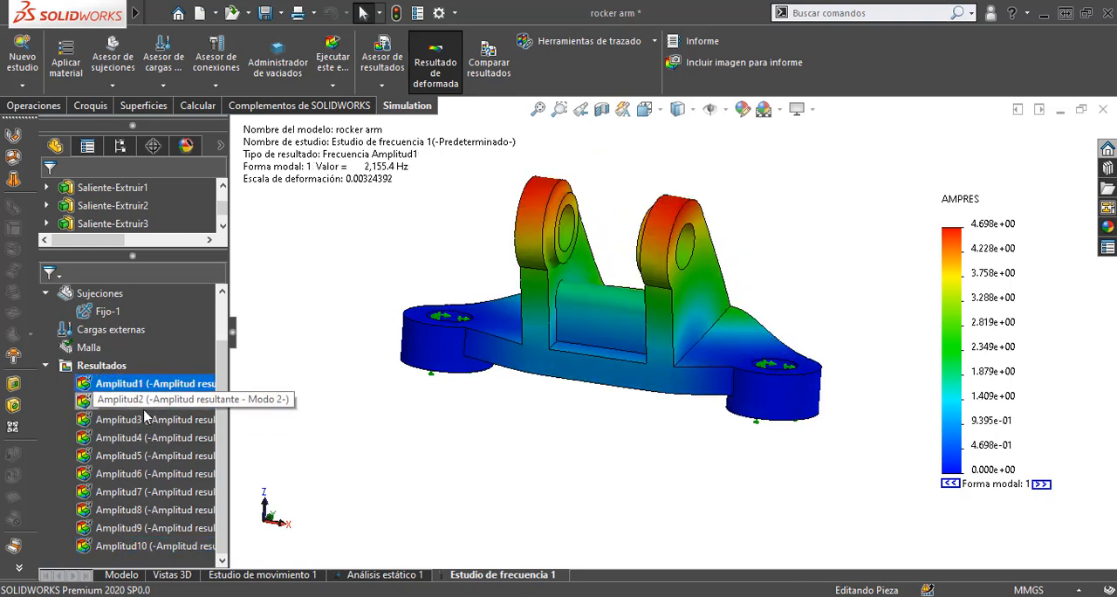
double_click(140, 402)
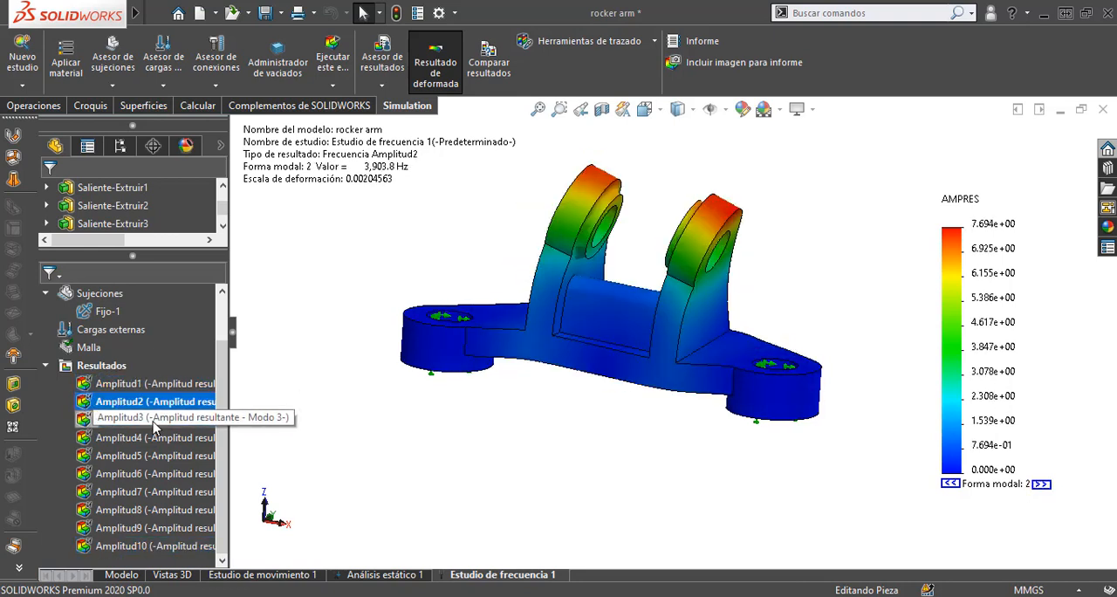
double_click(154, 422)
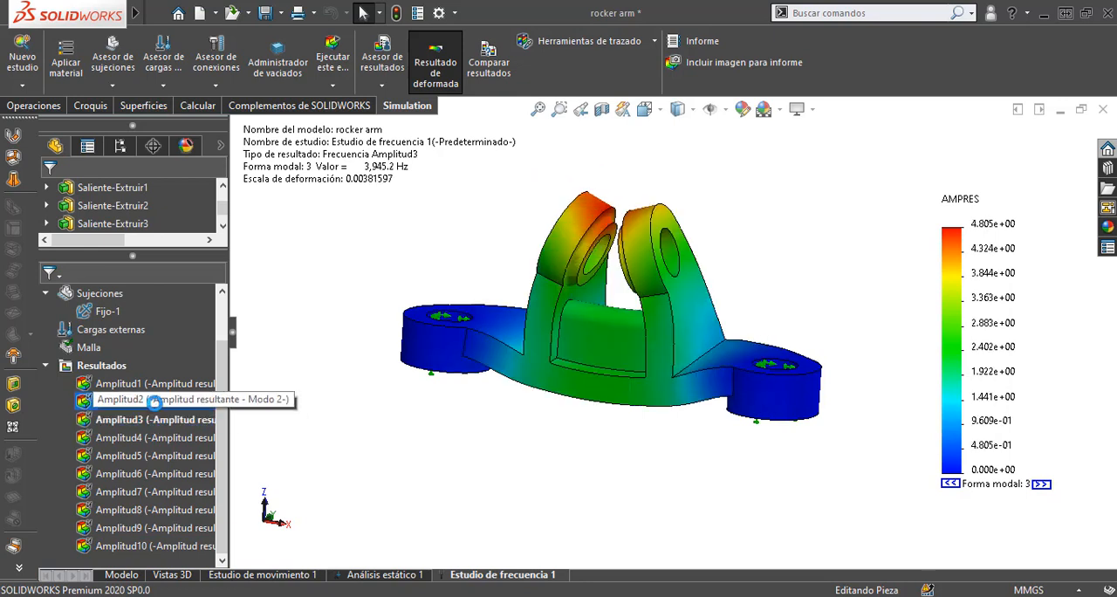
double_click(154, 402)
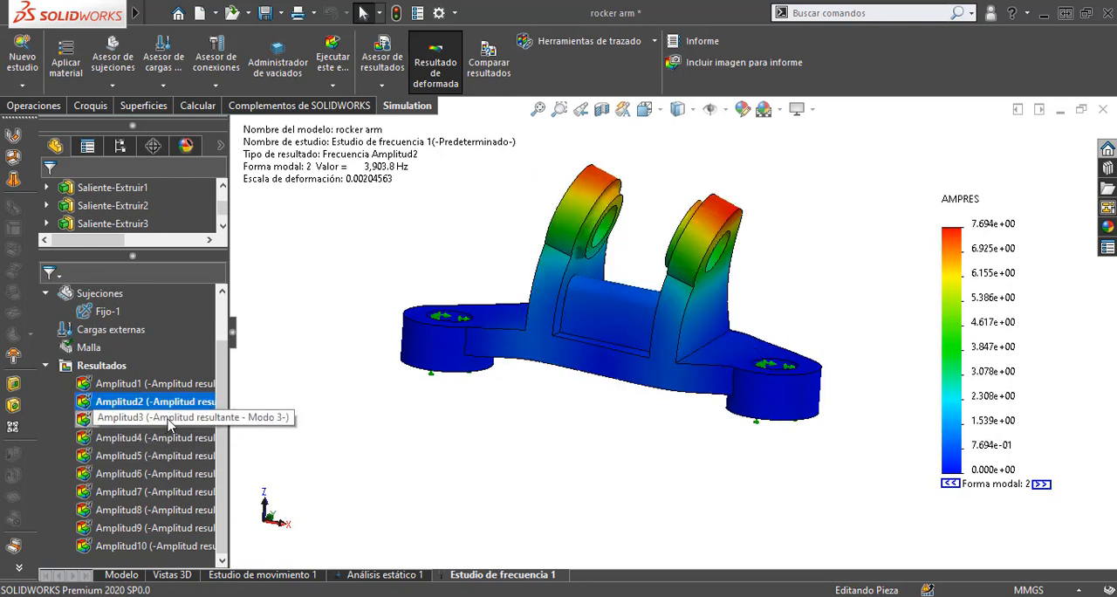
double_click(133, 384)
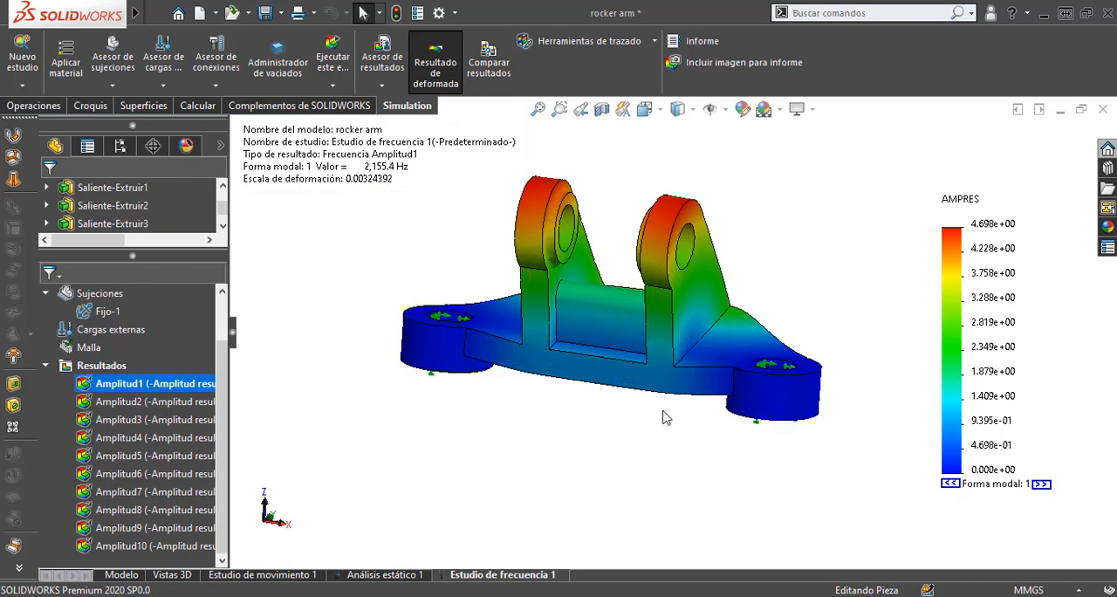
Step: Switch to the Análisis estático 1 study and display its Tensiones1 von Mises stress plot
mouse_move(643, 445)
middle_down()
mouse_move(625, 290)
mouse_move(617, 405)
mouse_move(636, 430)
middle_up()
click(386, 573)
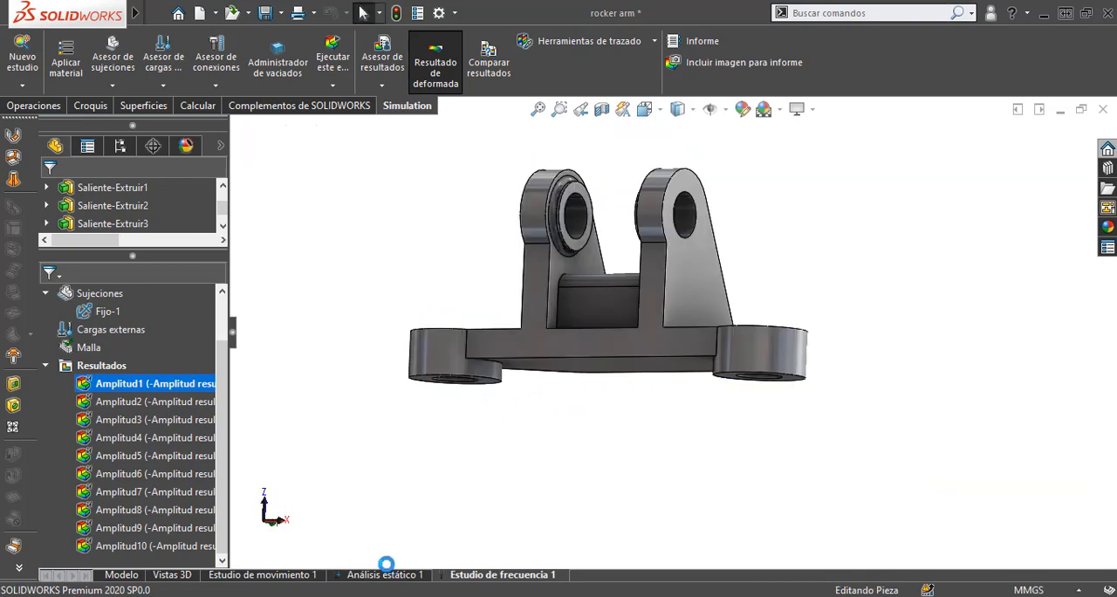
double_click(154, 481)
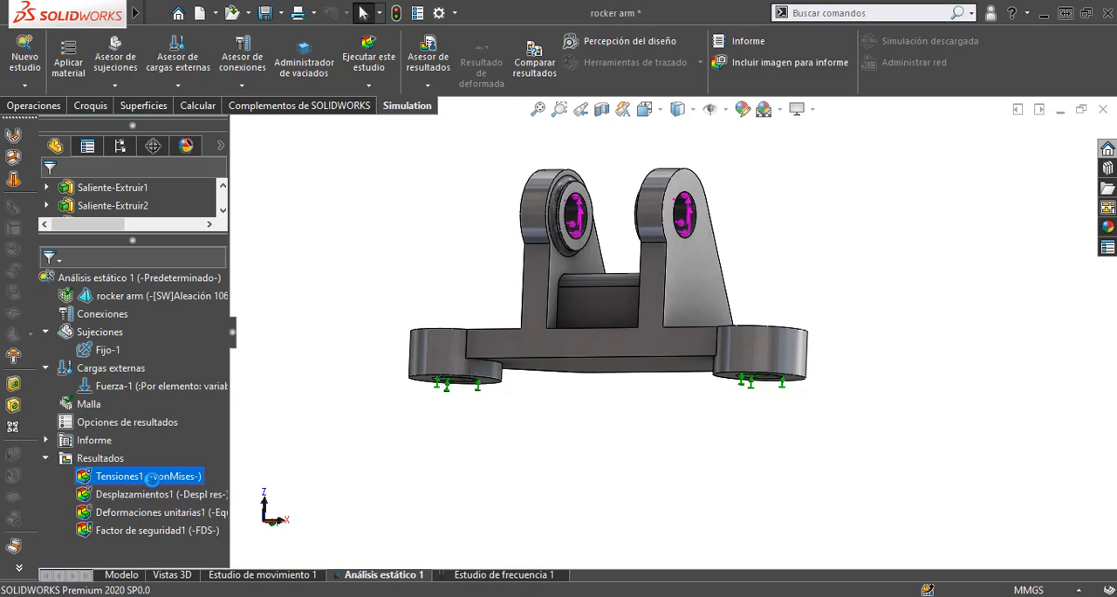
Step: Inspect the static von Mises stress plot from the side and return to the Amplitud1 plot of Estudio de frecuencia 1
middle_drag(657, 484, 597, 498)
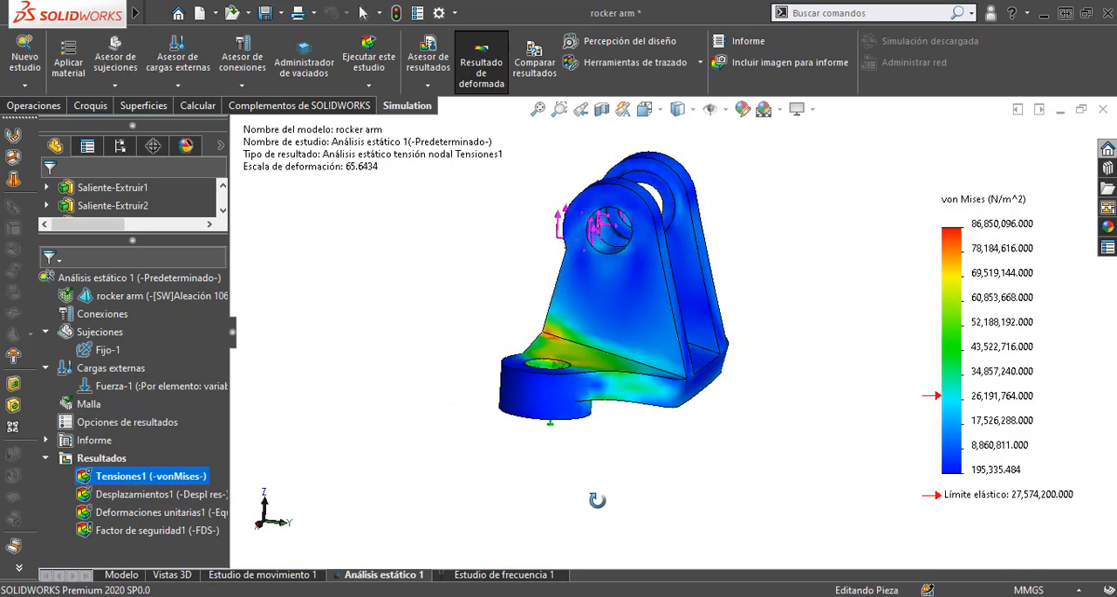
click(524, 576)
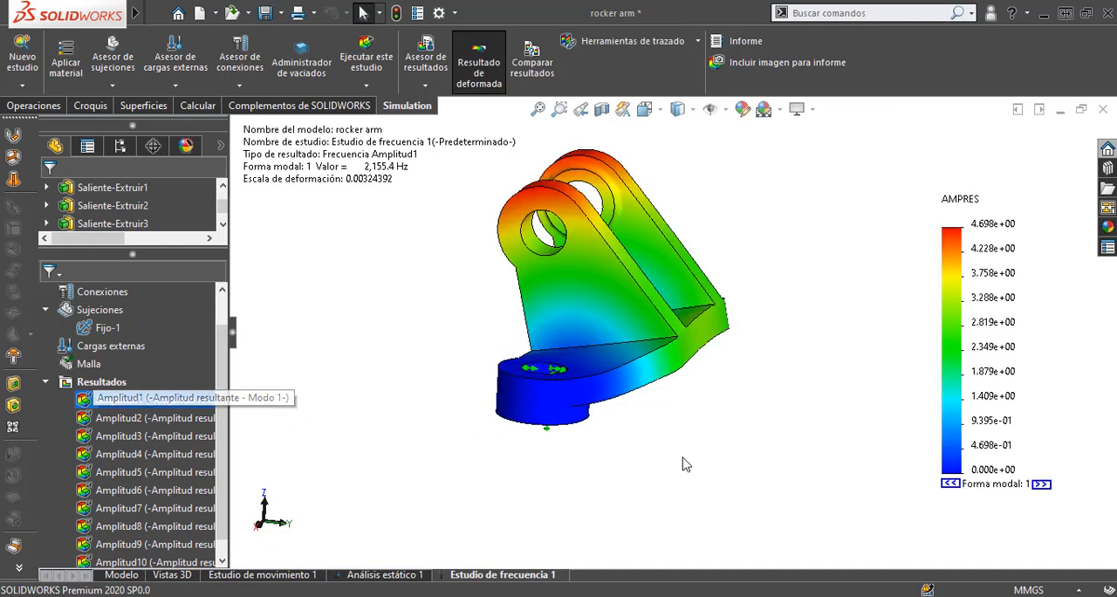
middle_drag(664, 471, 779, 512)
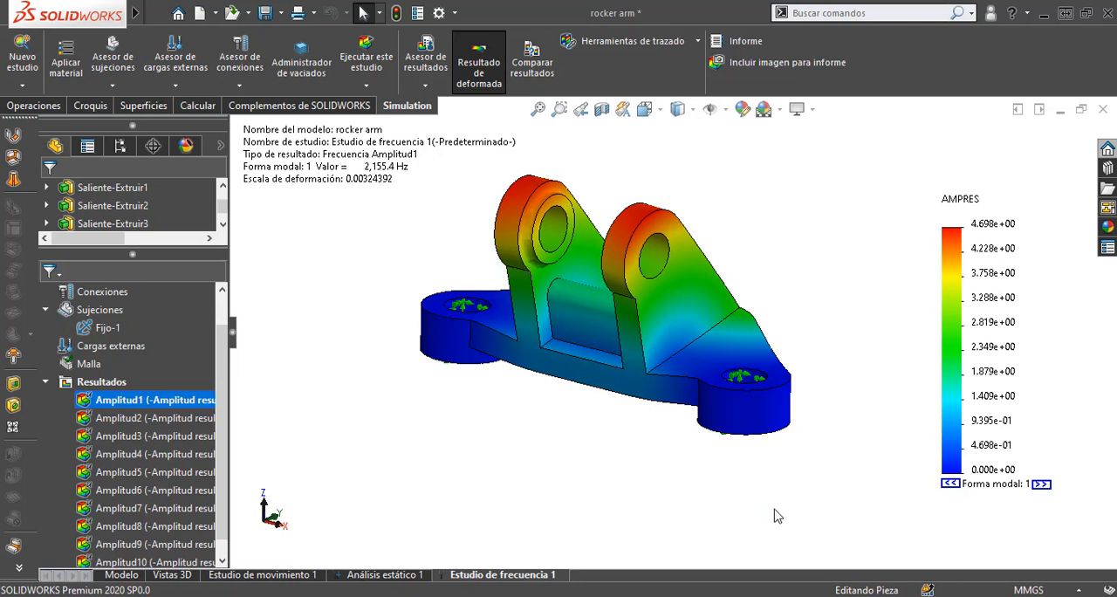
Step: Set the number format of the Amplitud1 plot's color legend to general
right_click(1028, 501)
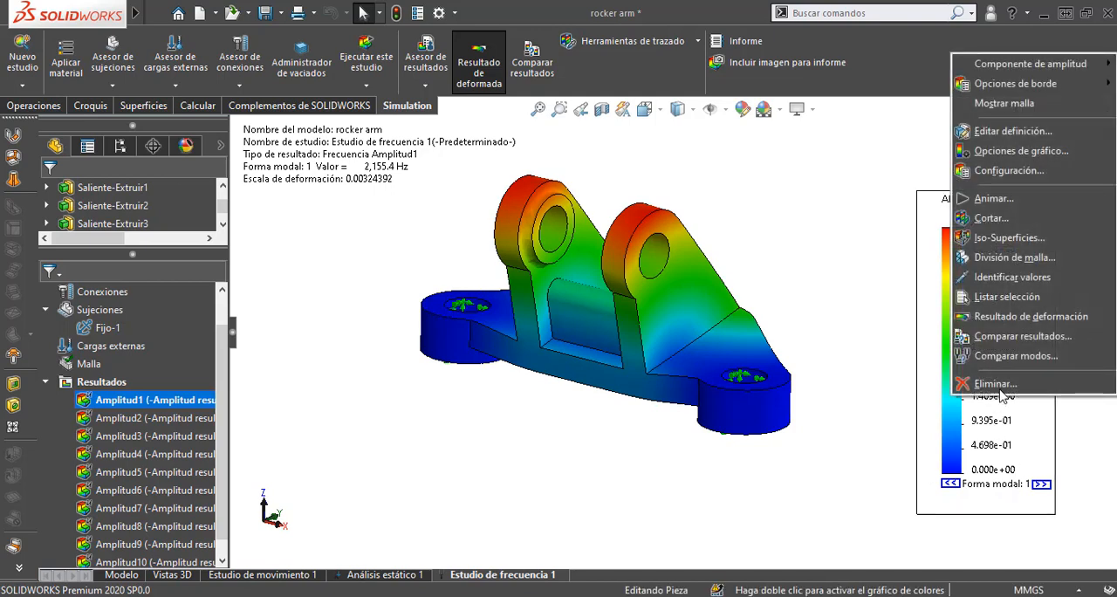
click(1020, 153)
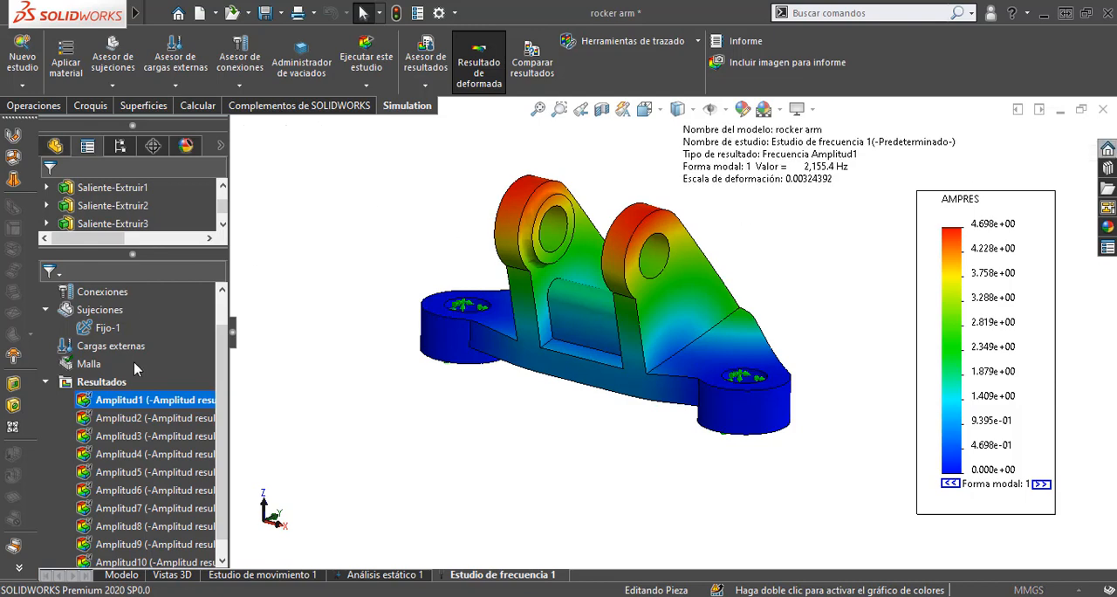
drag(224, 335, 218, 458)
click(194, 463)
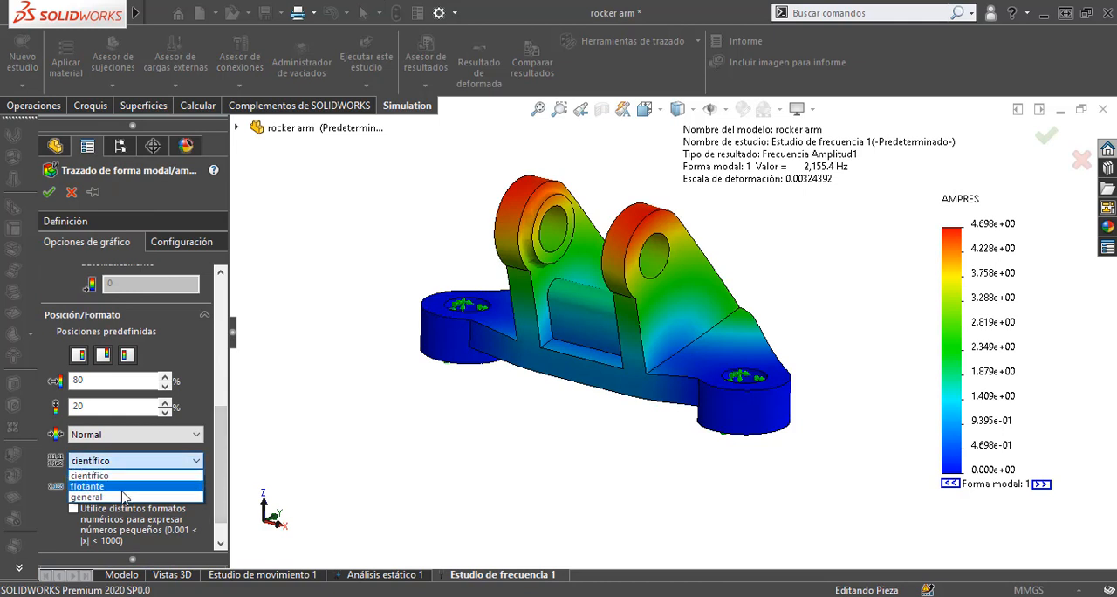
click(110, 495)
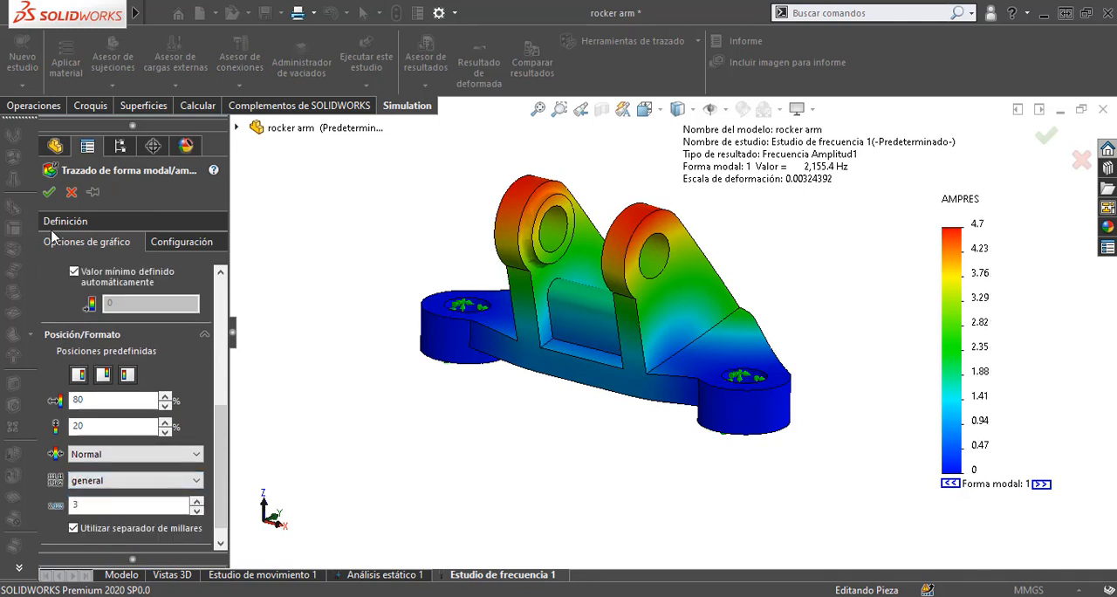
click(49, 192)
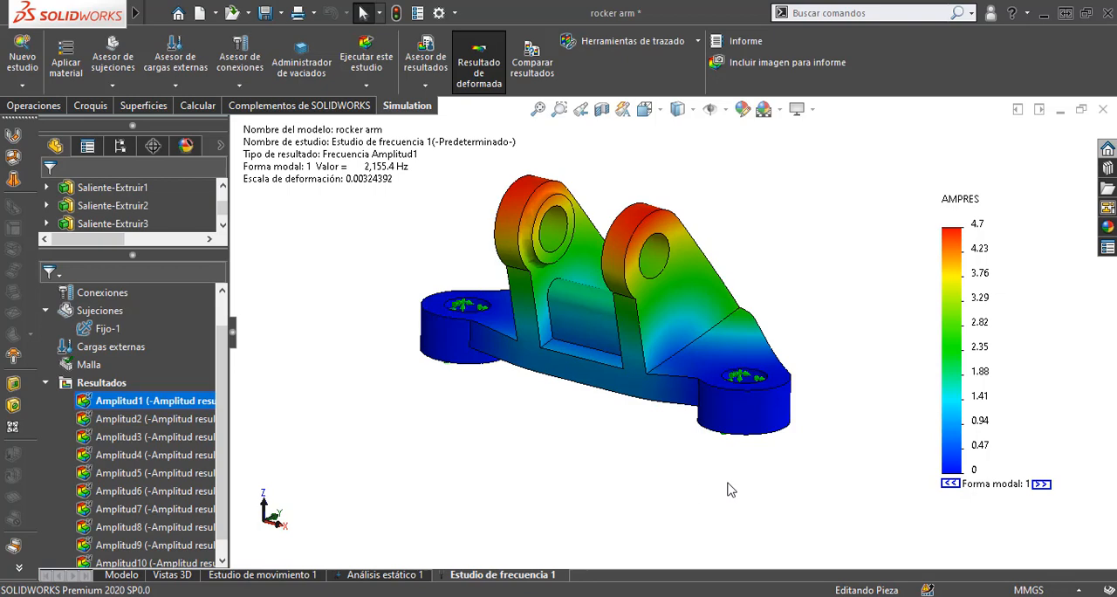
middle_drag(731, 453, 730, 492)
scroll(725, 495, up, 5)
scroll(616, 292, down, 7)
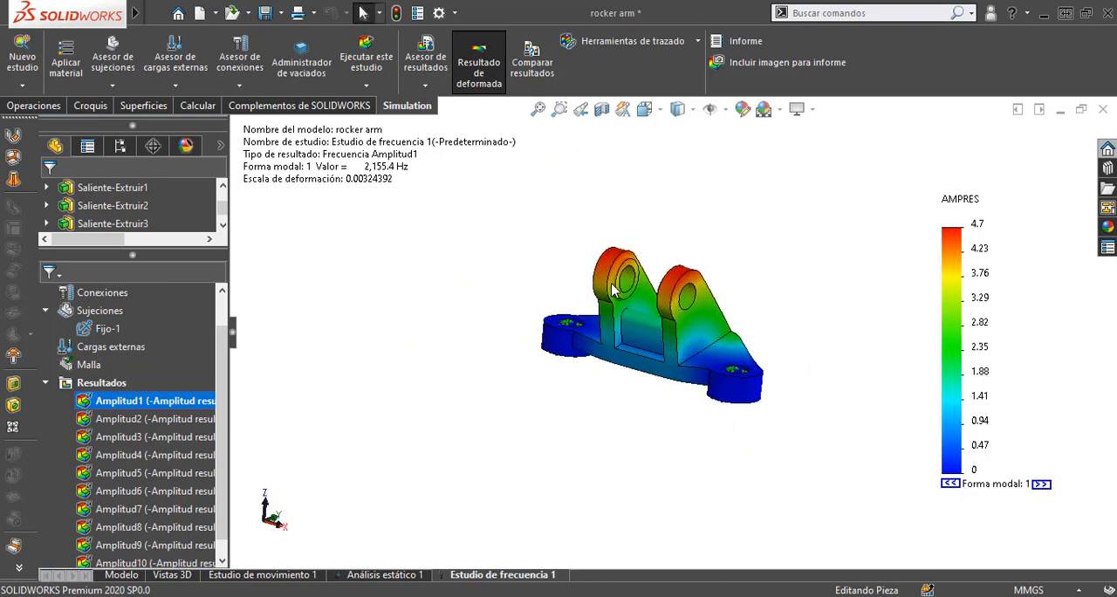
scroll(702, 375, up, 3)
scroll(702, 375, up, 2)
scroll(861, 387, down, 3)
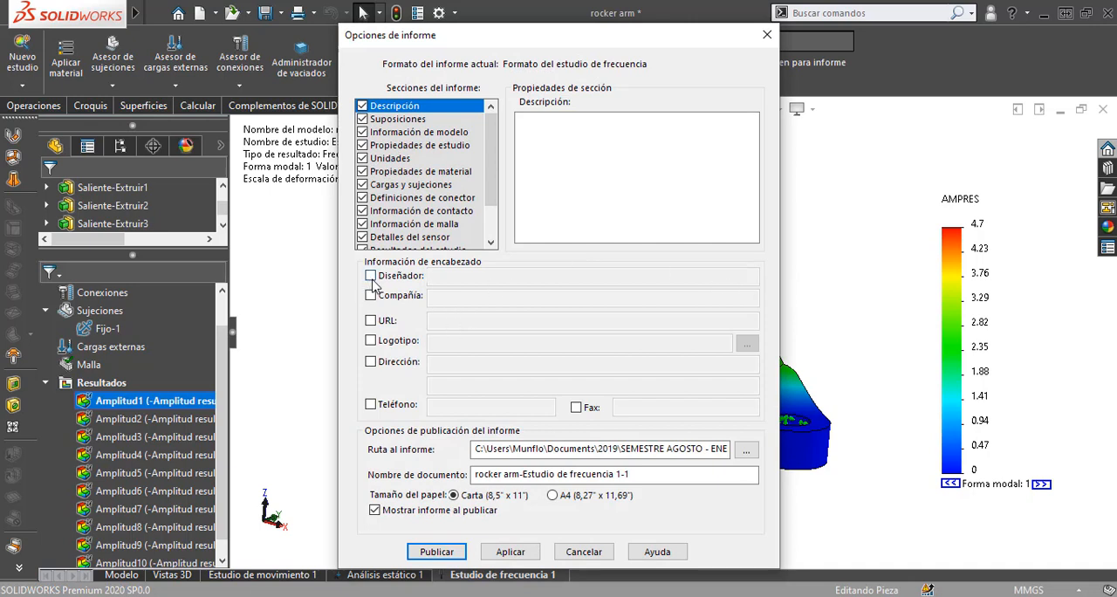
Step: Add the designer's name and the company ITJMMPYH Campus Tamazula to the frequency study report's header and publish the report
click(370, 276)
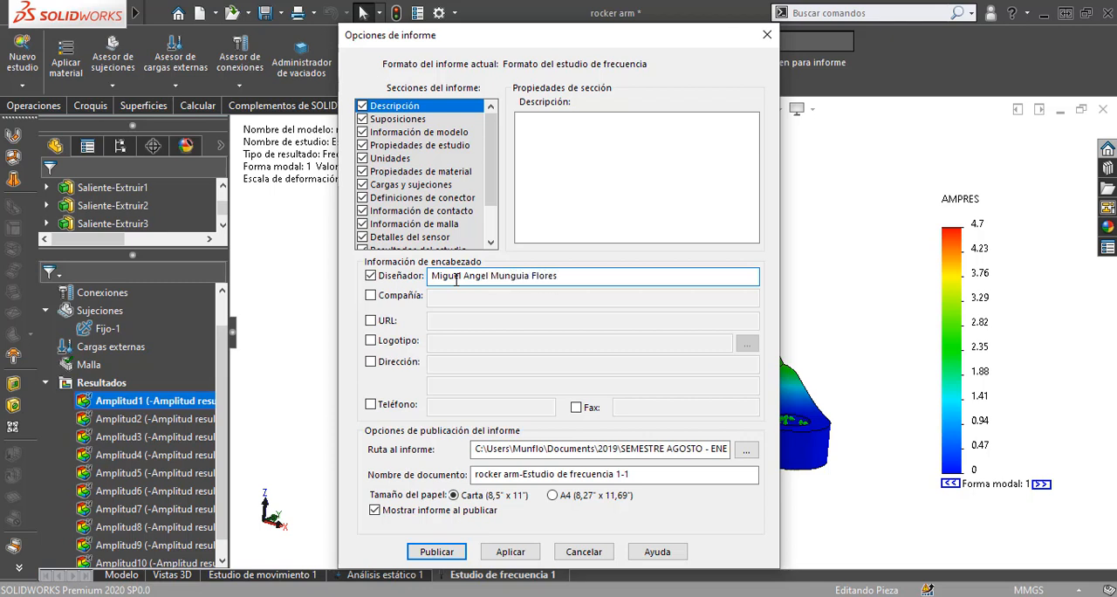
click(371, 296)
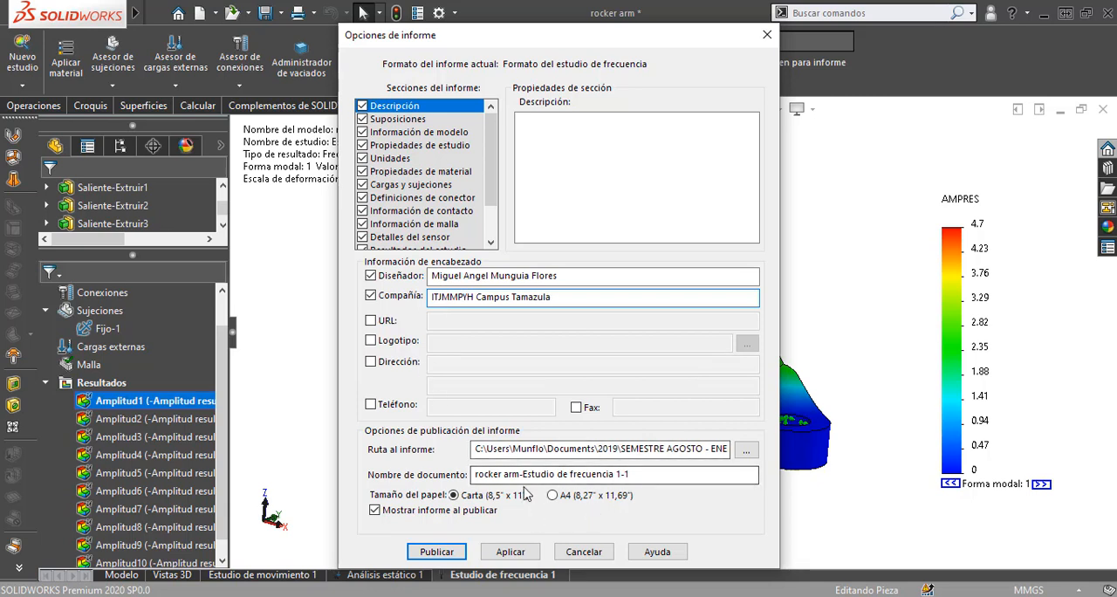
click(458, 555)
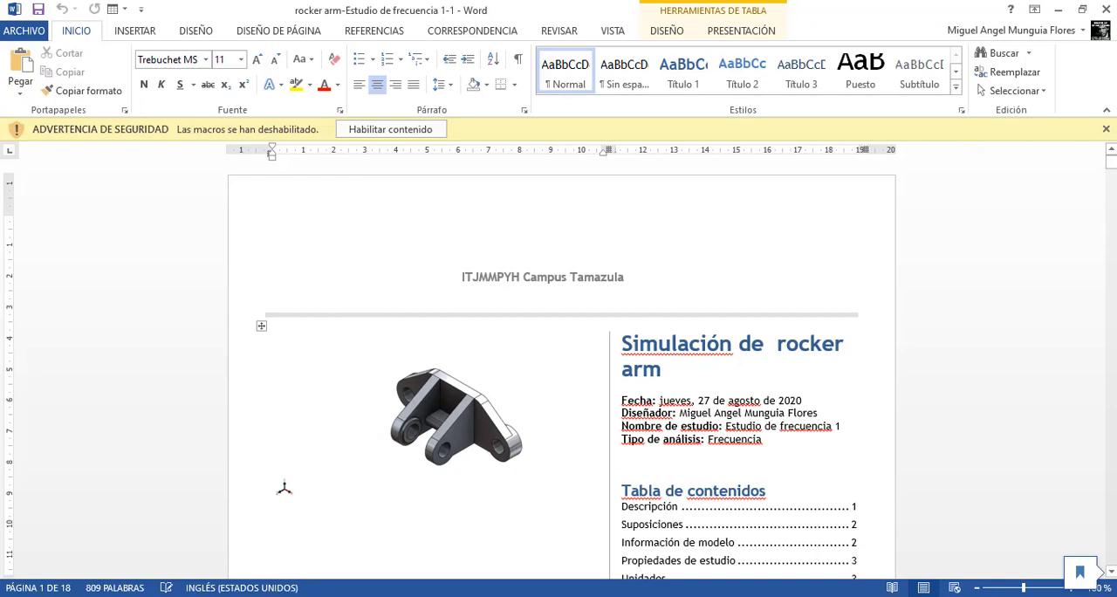
Step: Enable the content of the published frequency report in Word, look through its pages and close the document
click(407, 129)
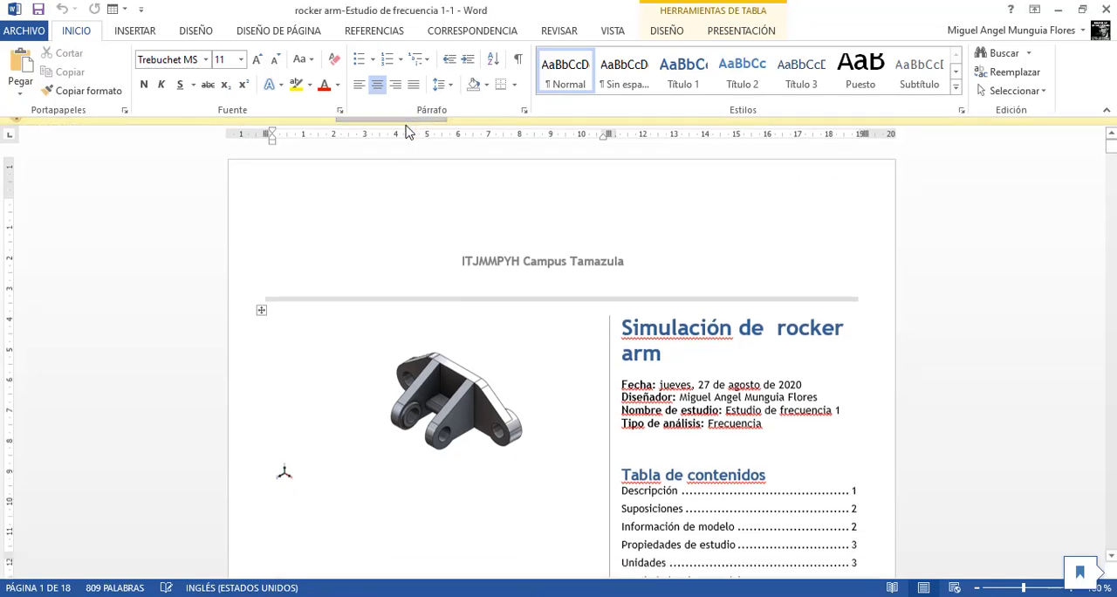
scroll(663, 323, down, 12)
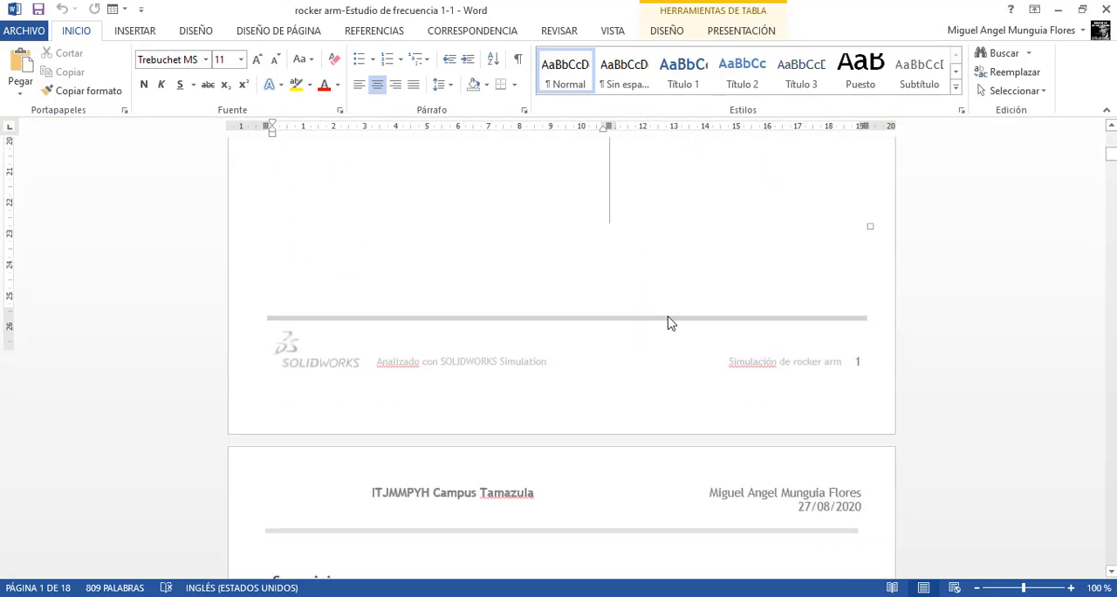
scroll(669, 326, down, 2)
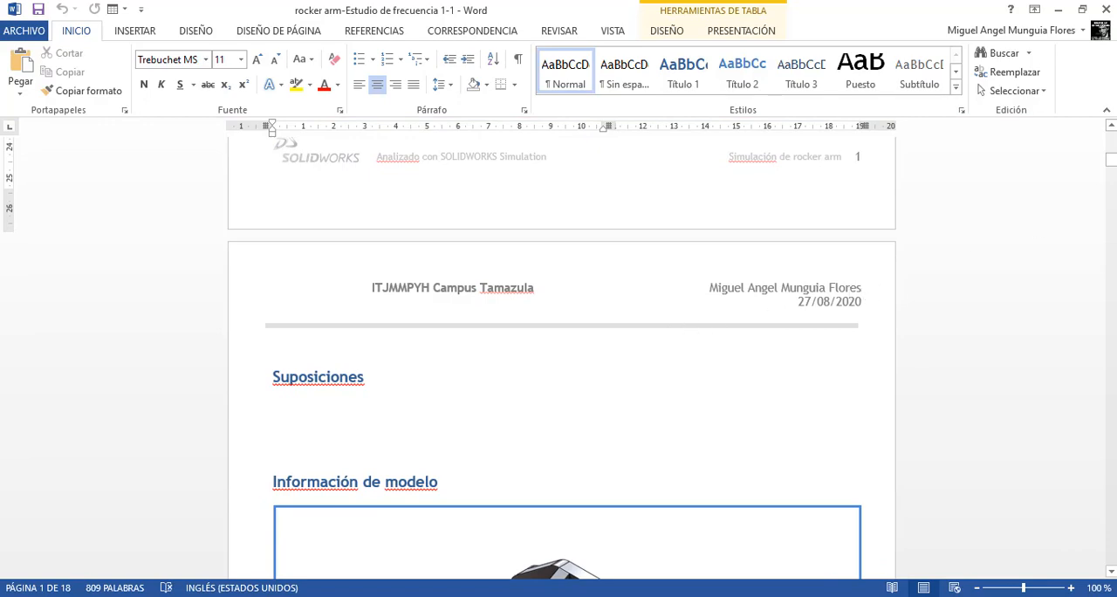
drag(1110, 162, 1072, 472)
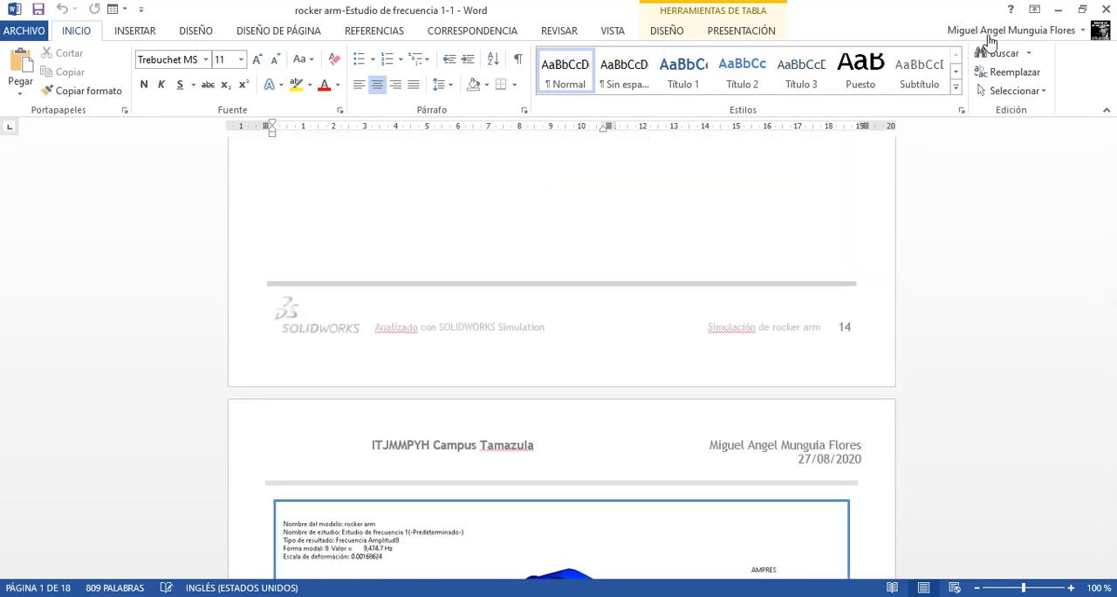
click(1106, 10)
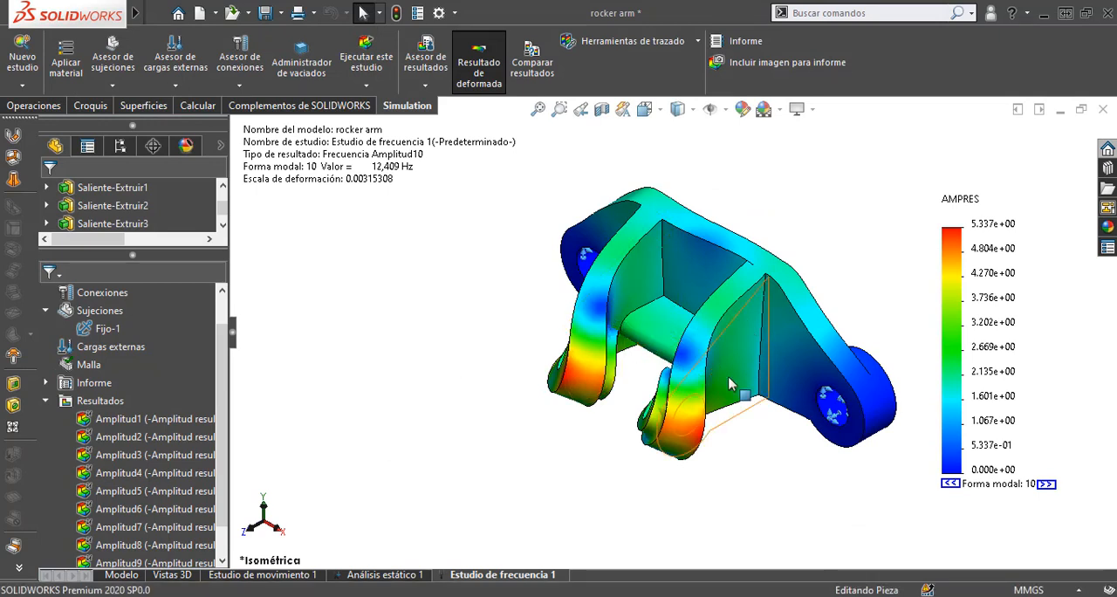
middle_drag(555, 483, 651, 292)
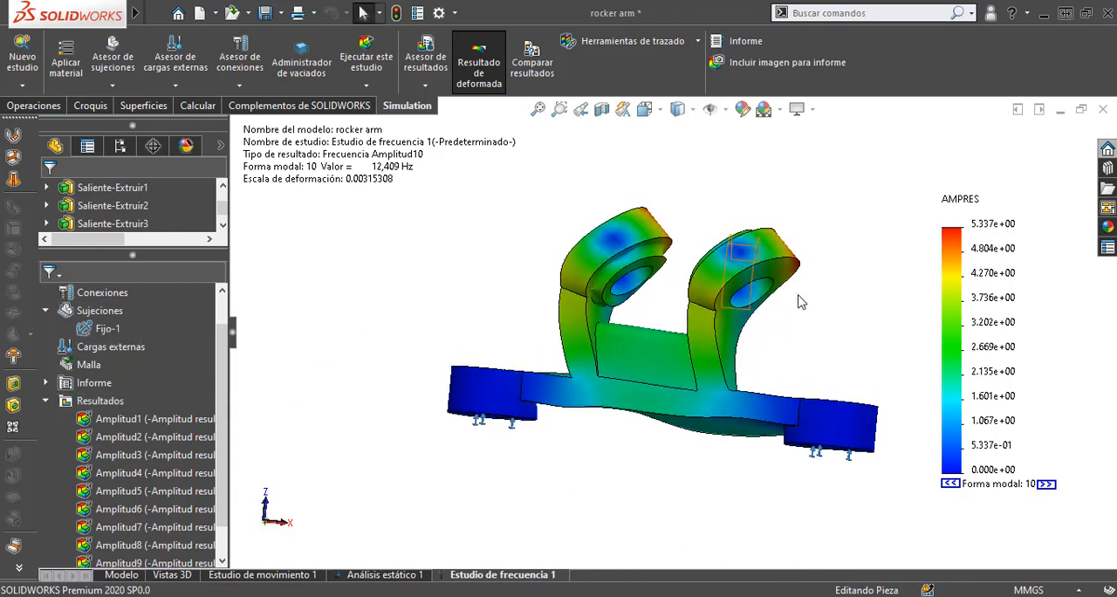
middle_drag(843, 314, 808, 370)
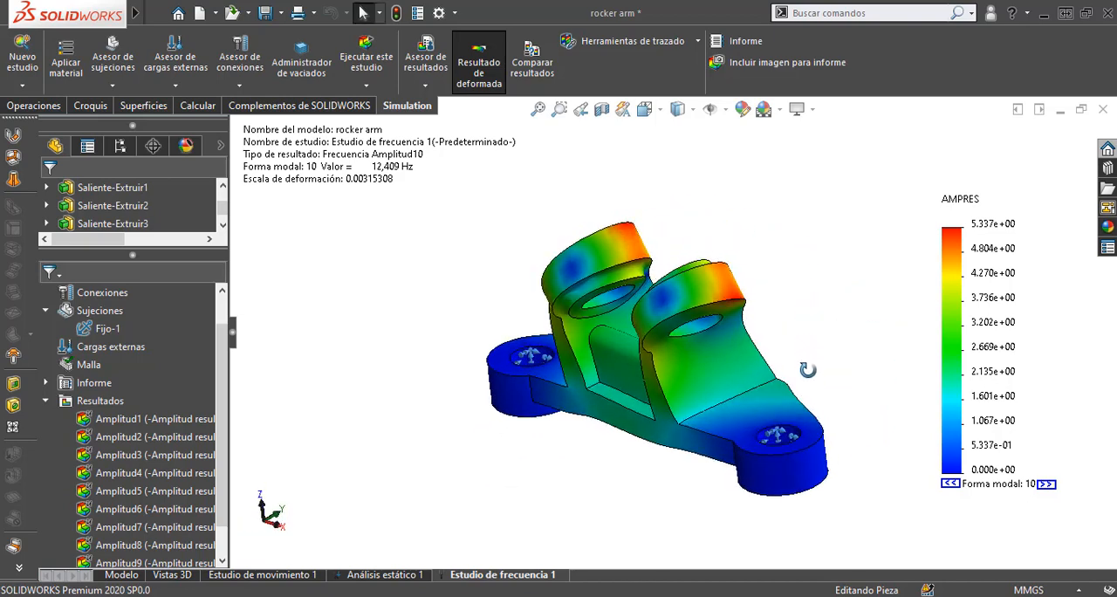